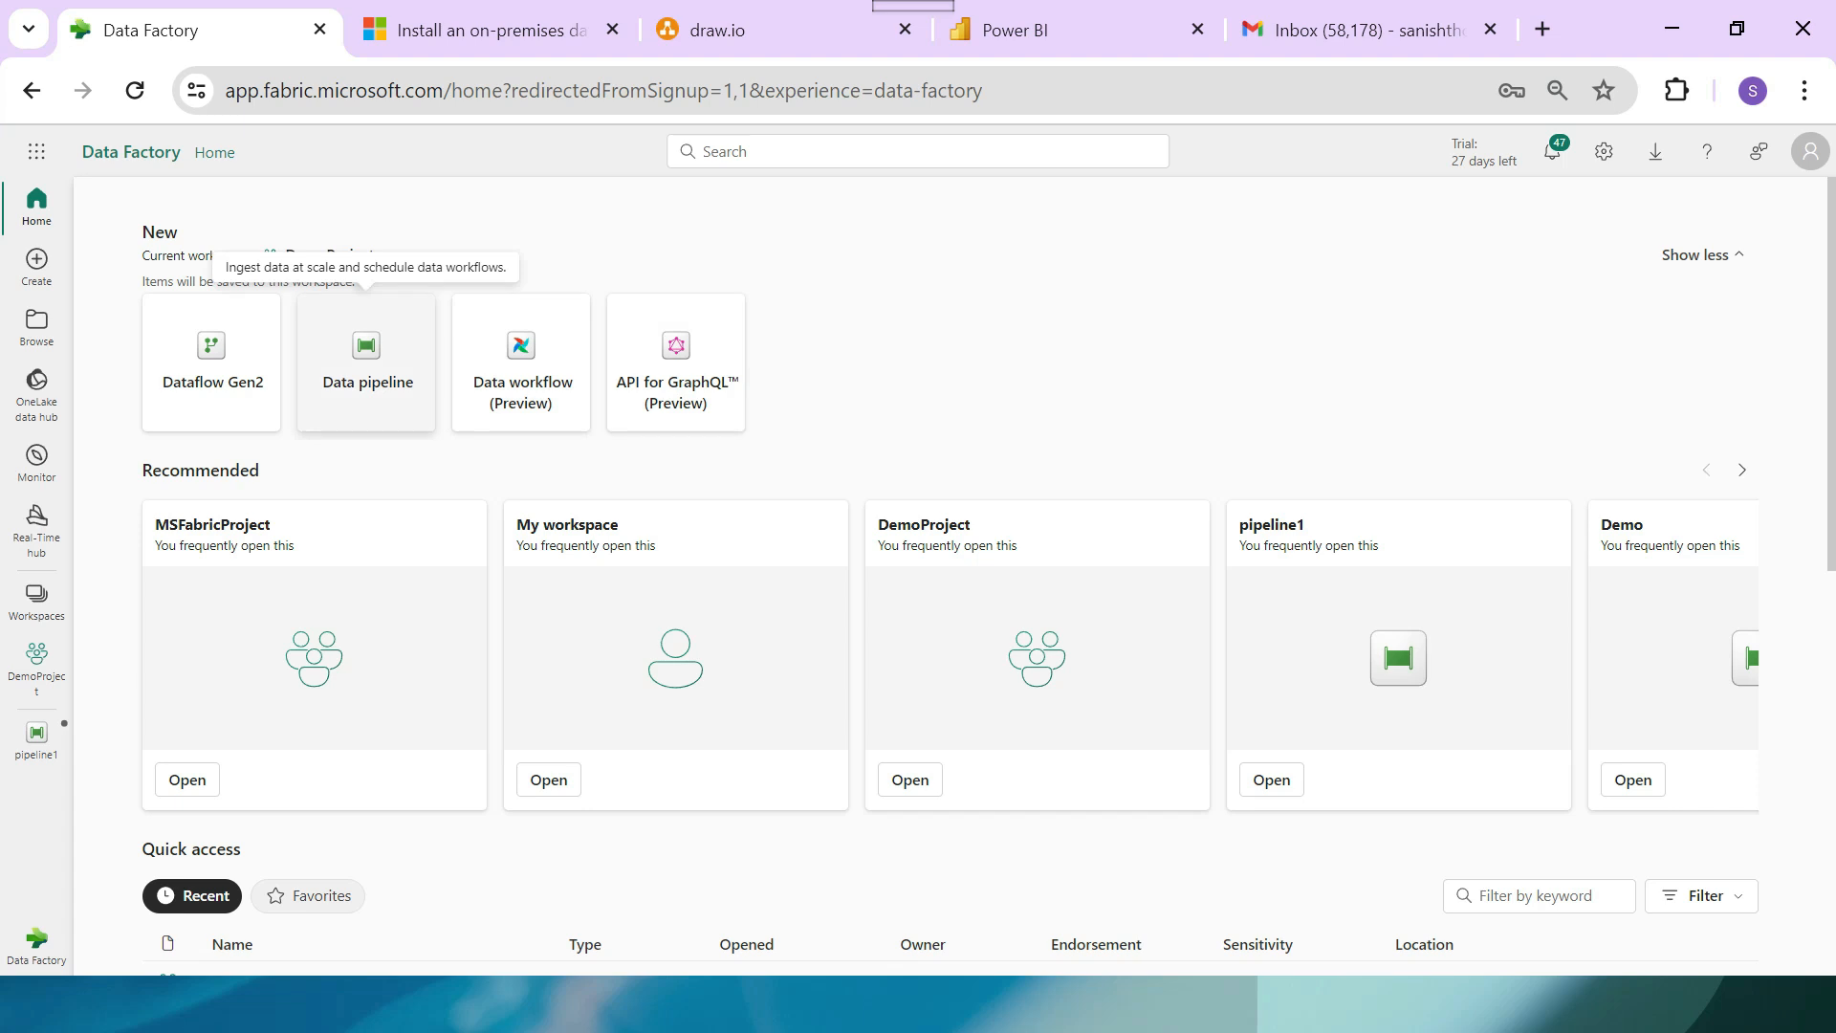
Create a new data pipeline named CopyOnPremData in the DemoProject workspace.
left_click(382, 378)
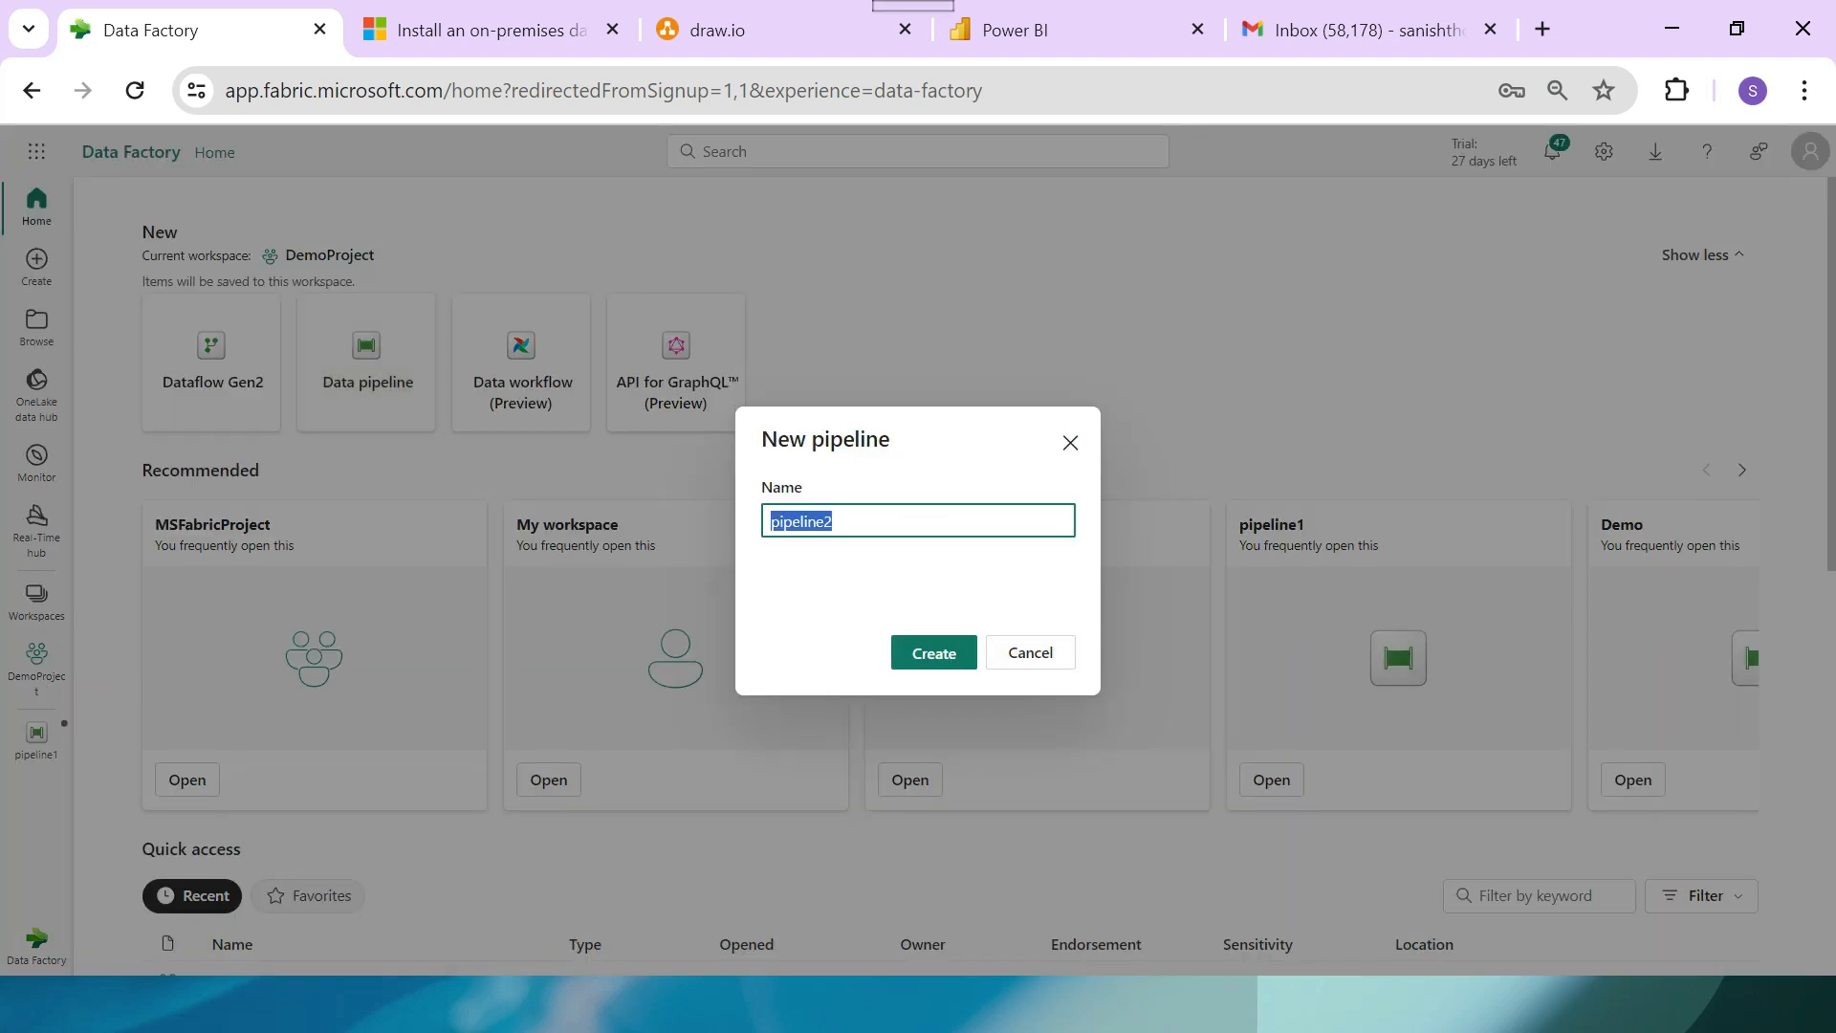
type("CopyOnPremData")
key("Return")
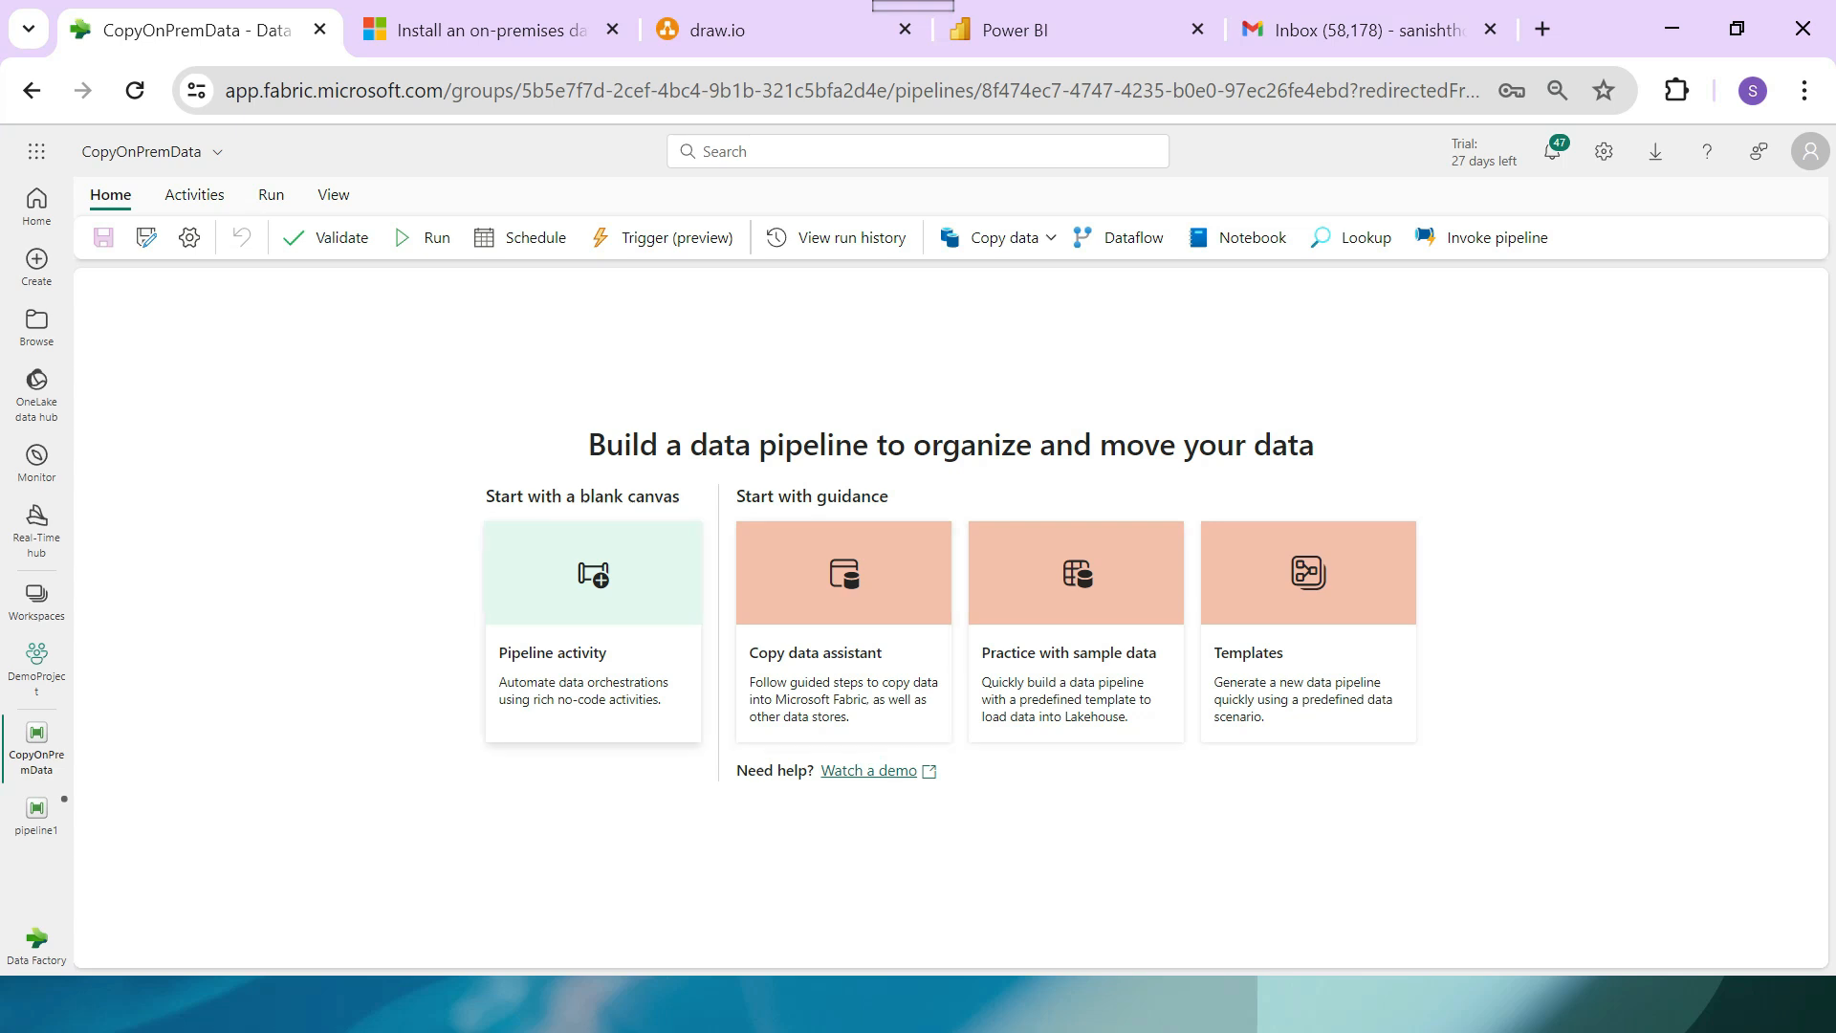
Add a Copy data activity to the blank pipeline and name it CopyMerchantData.
left_click(593, 631)
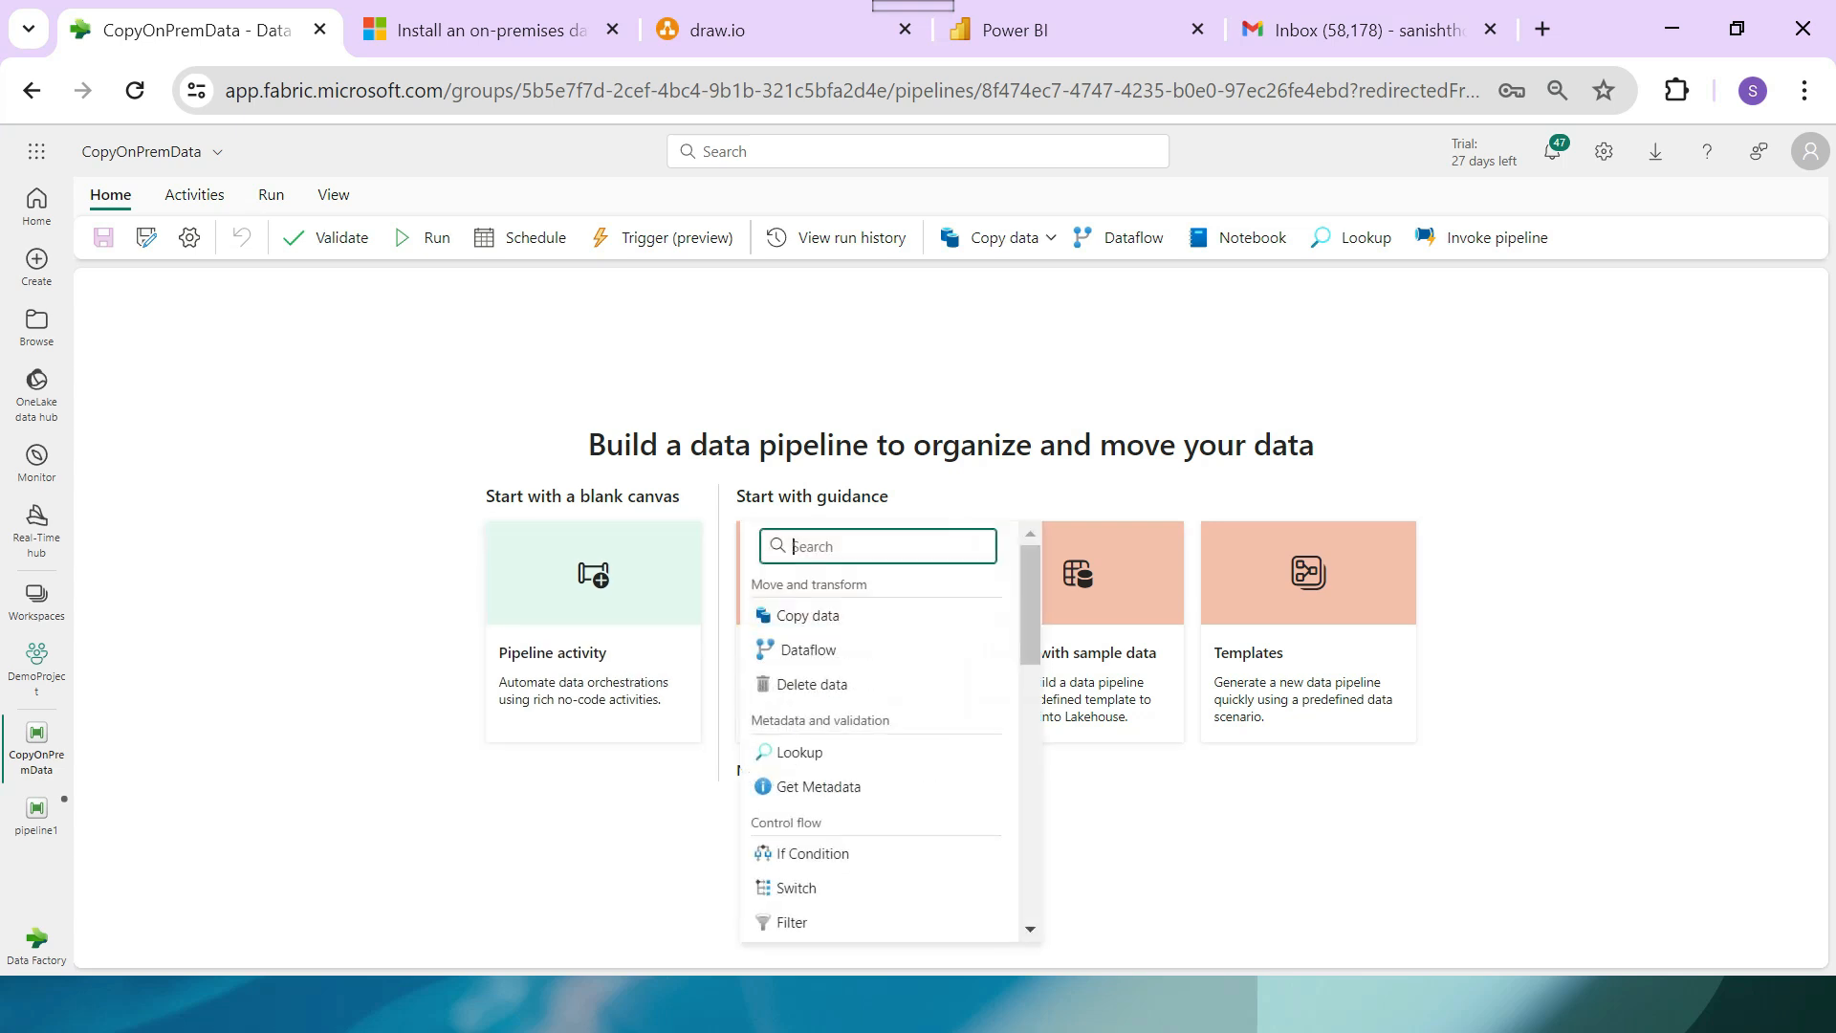
left_click(807, 615)
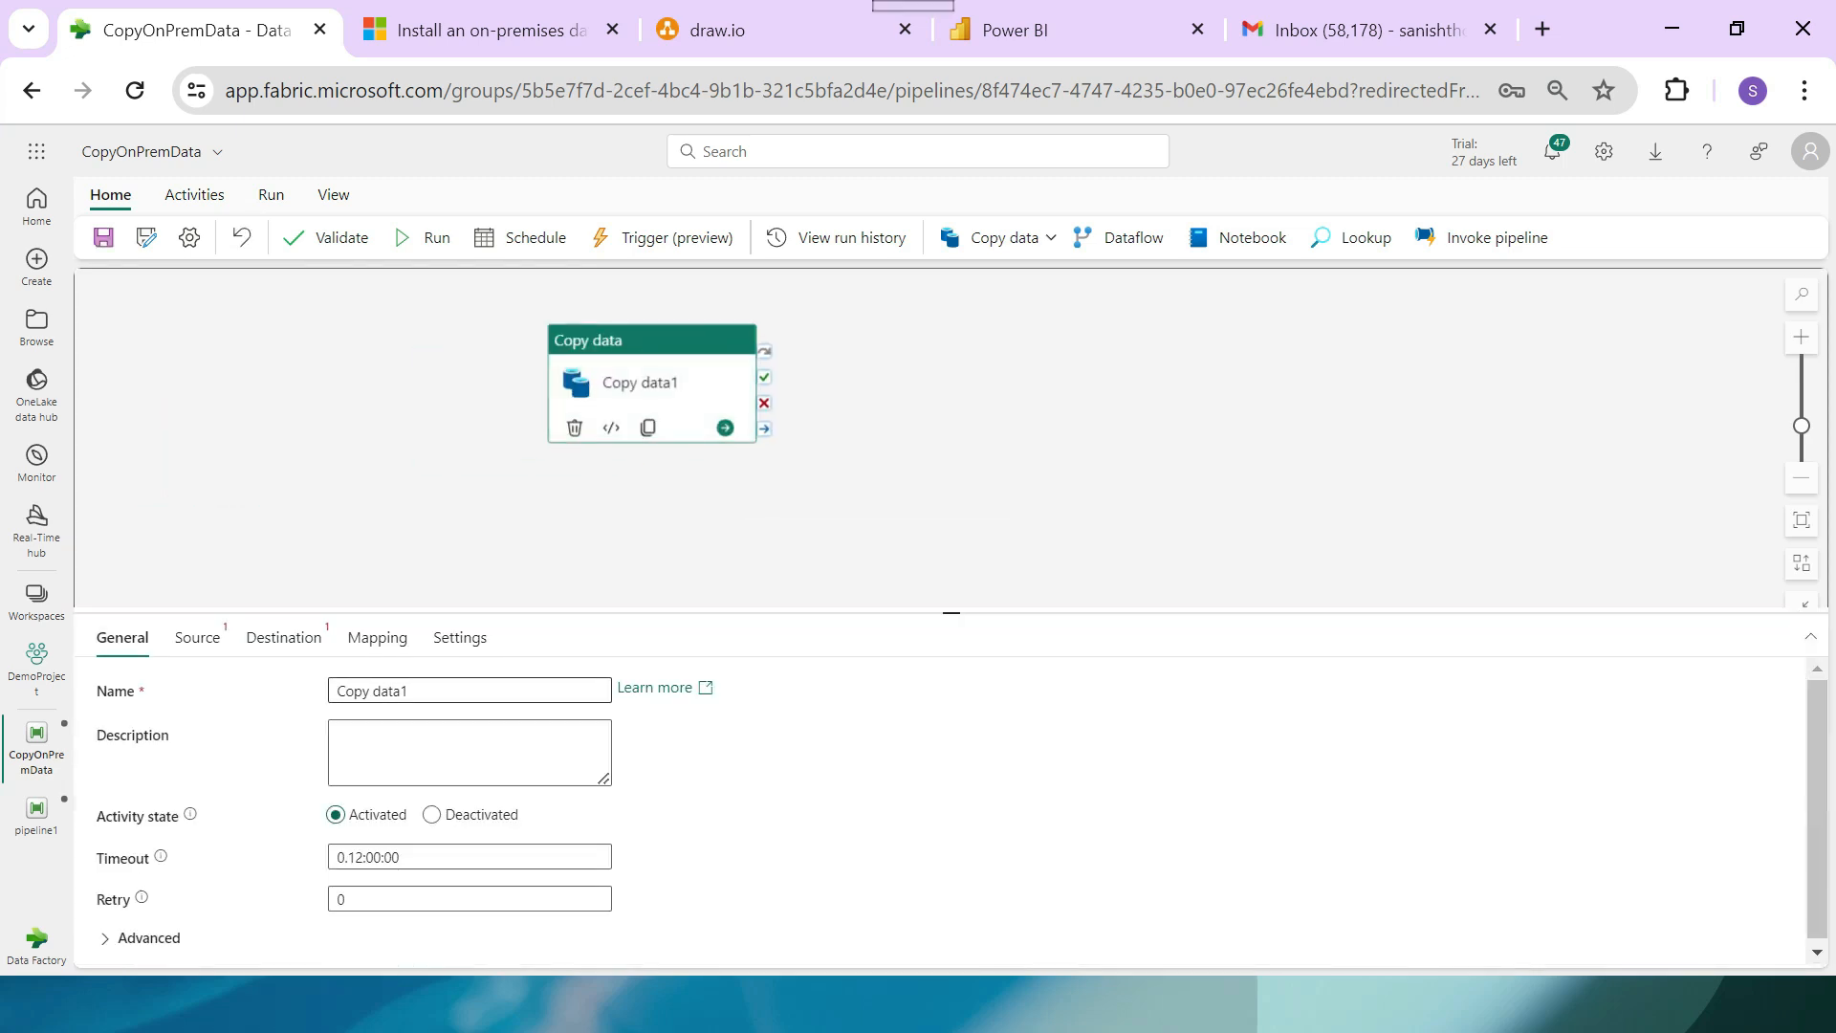
type("Copy")
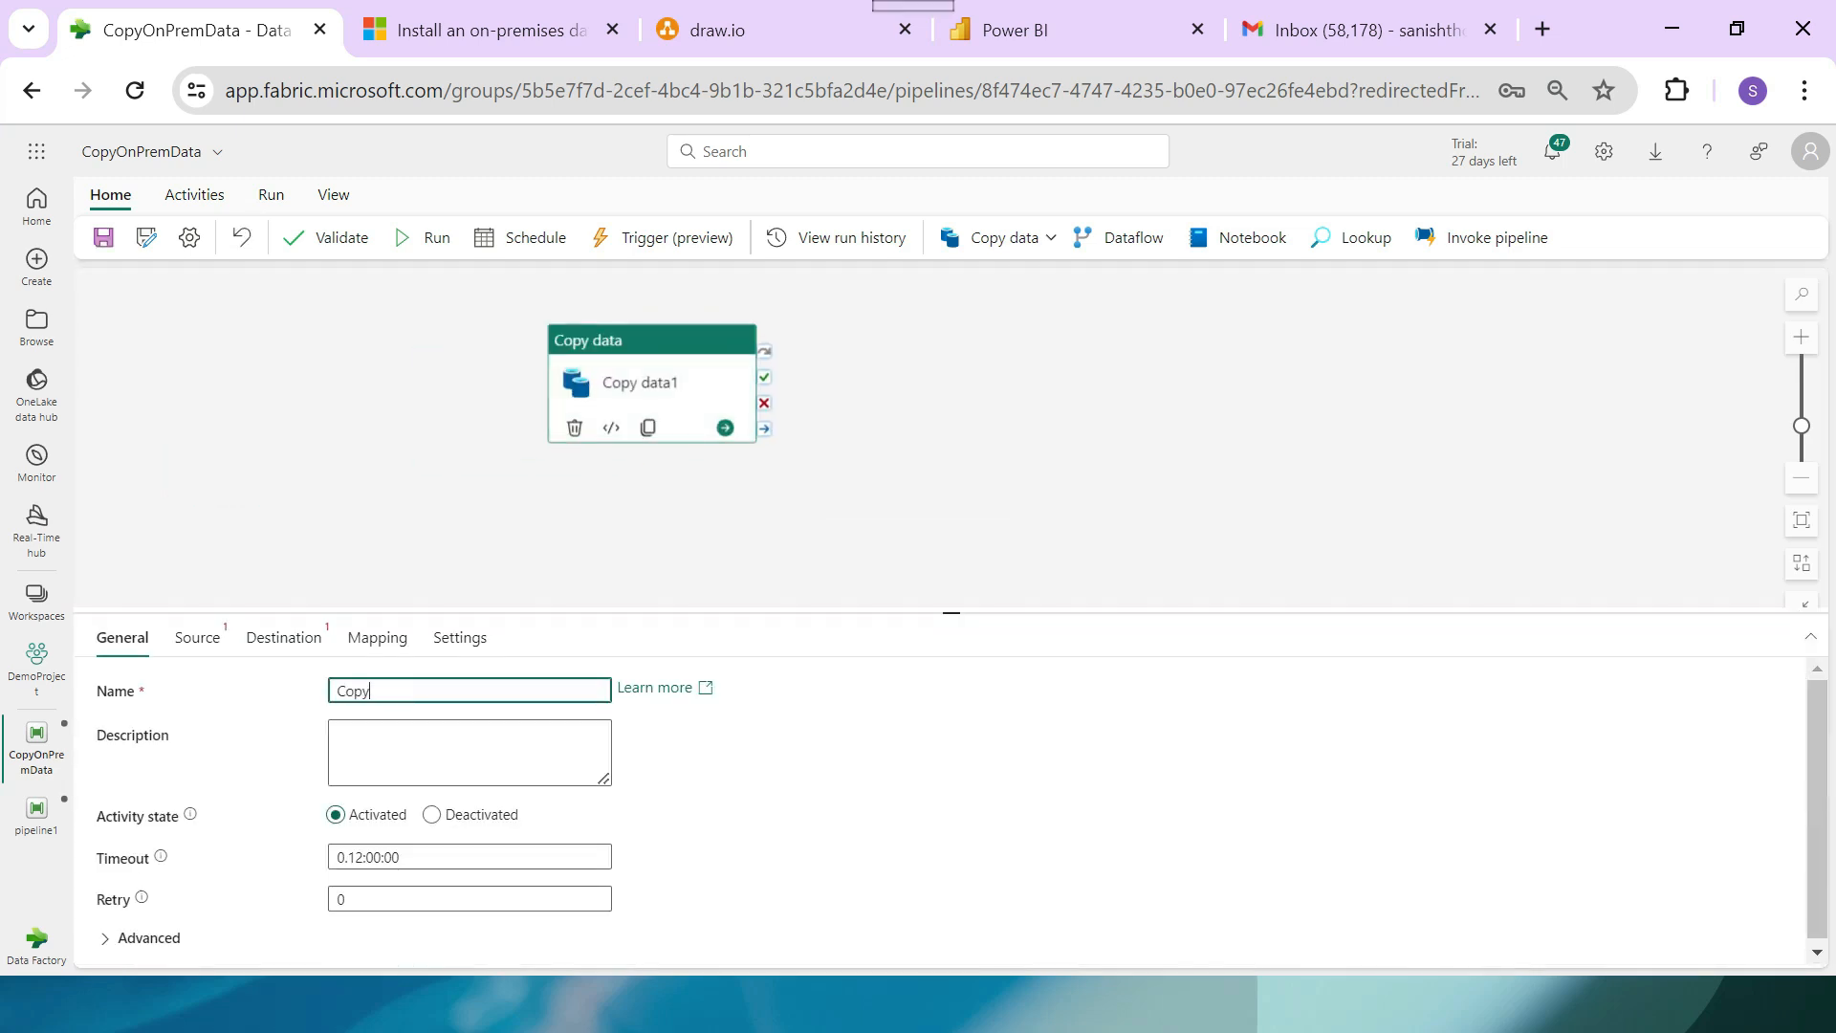
type("MerchantData")
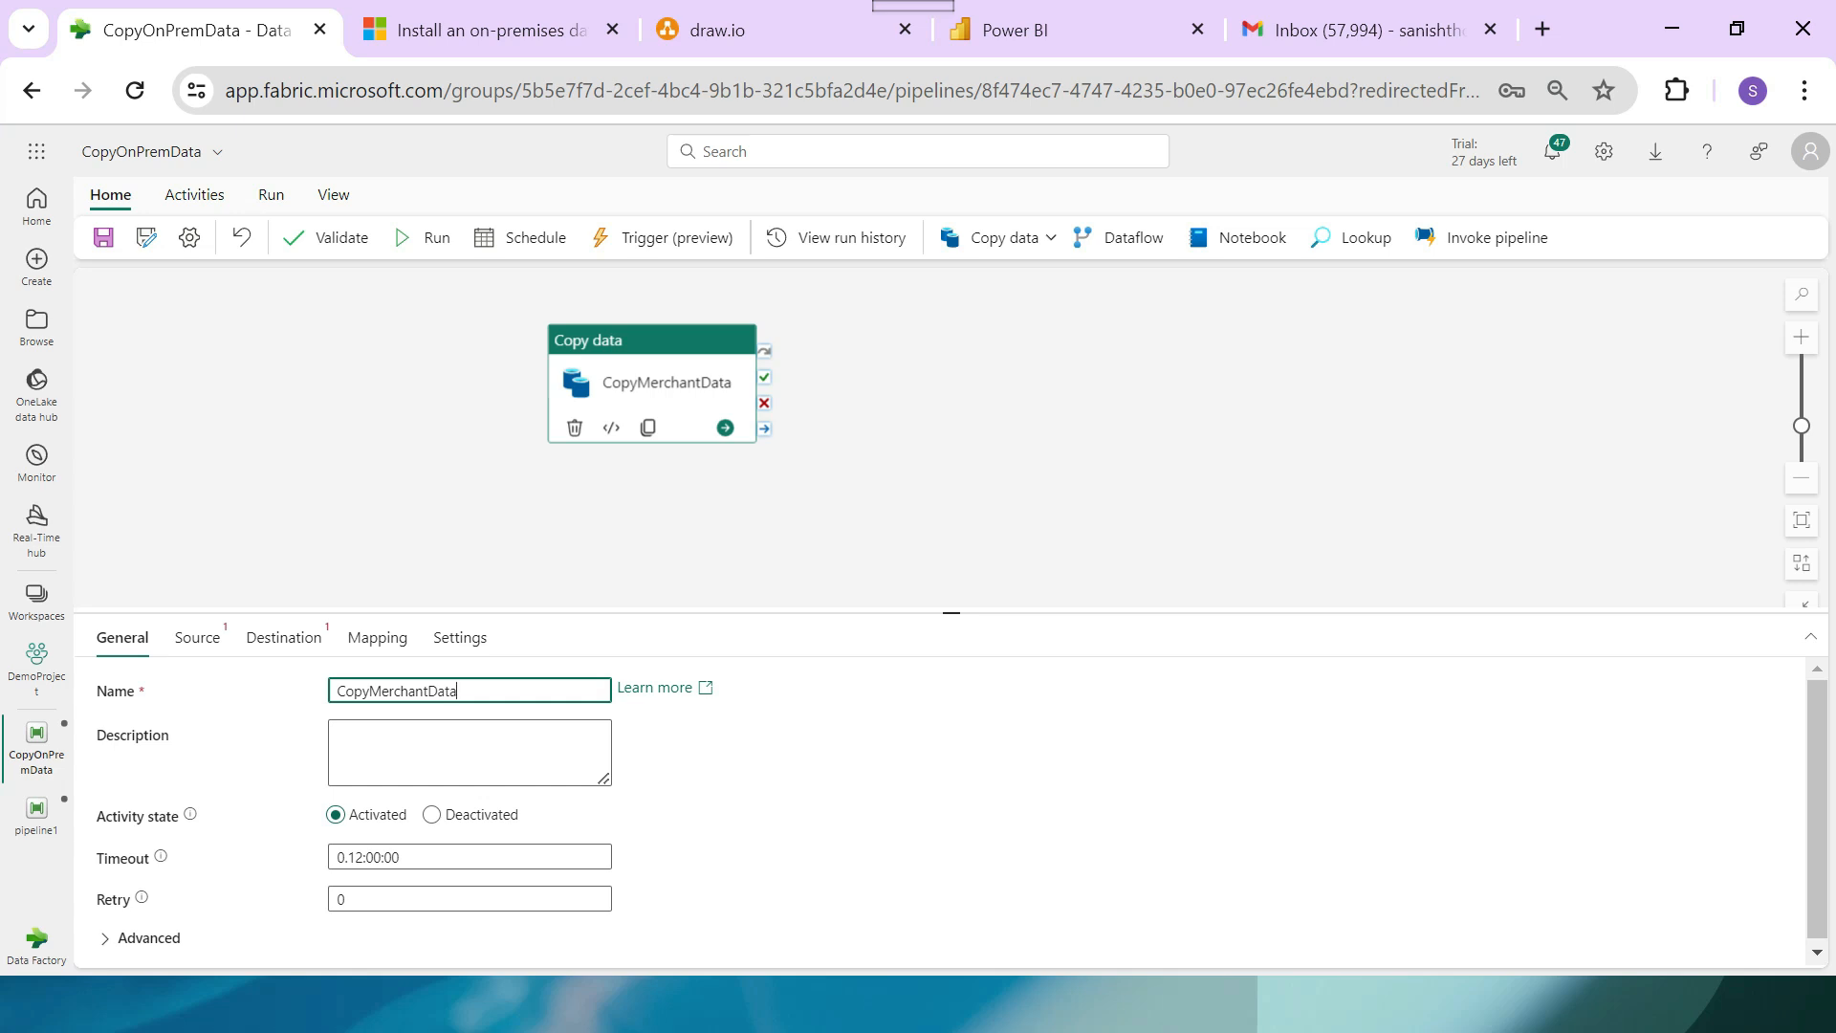
Start a new SQL Server database connection for the source of the CopyMerchantData activity.
left_click(197, 637)
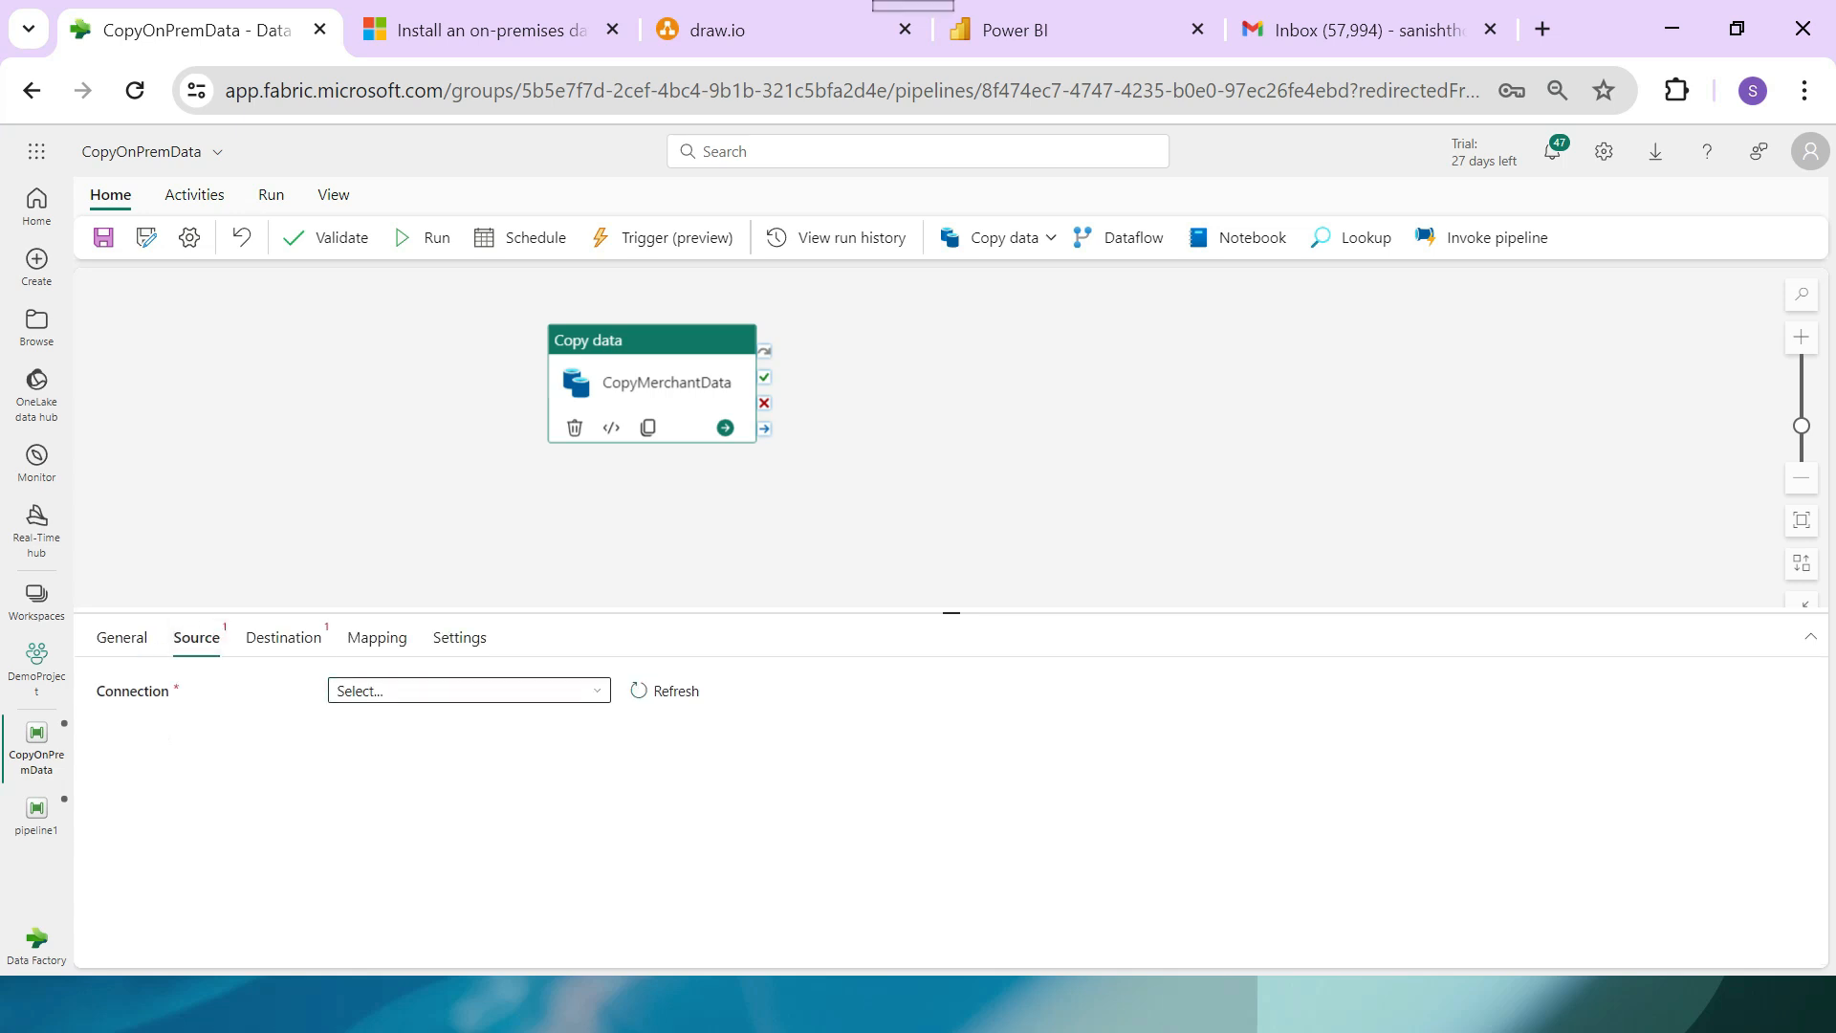
left_click(468, 691)
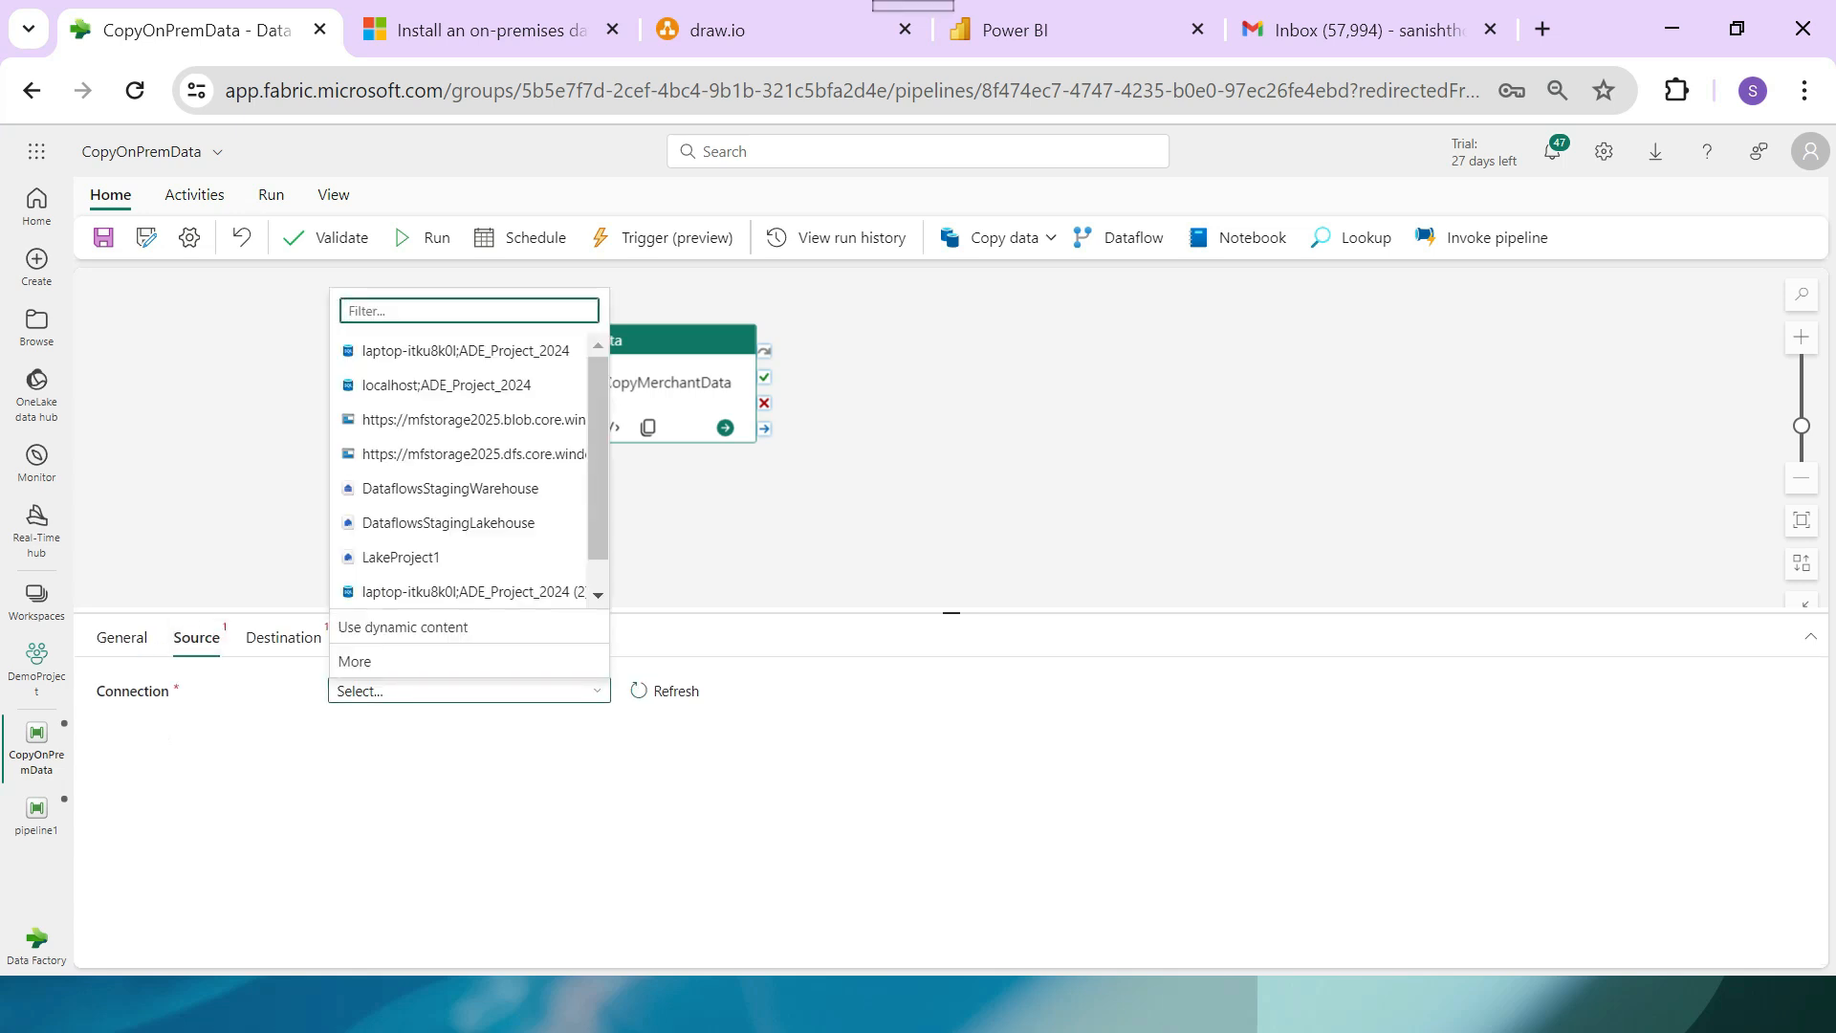
scroll(469, 459, "down", 1)
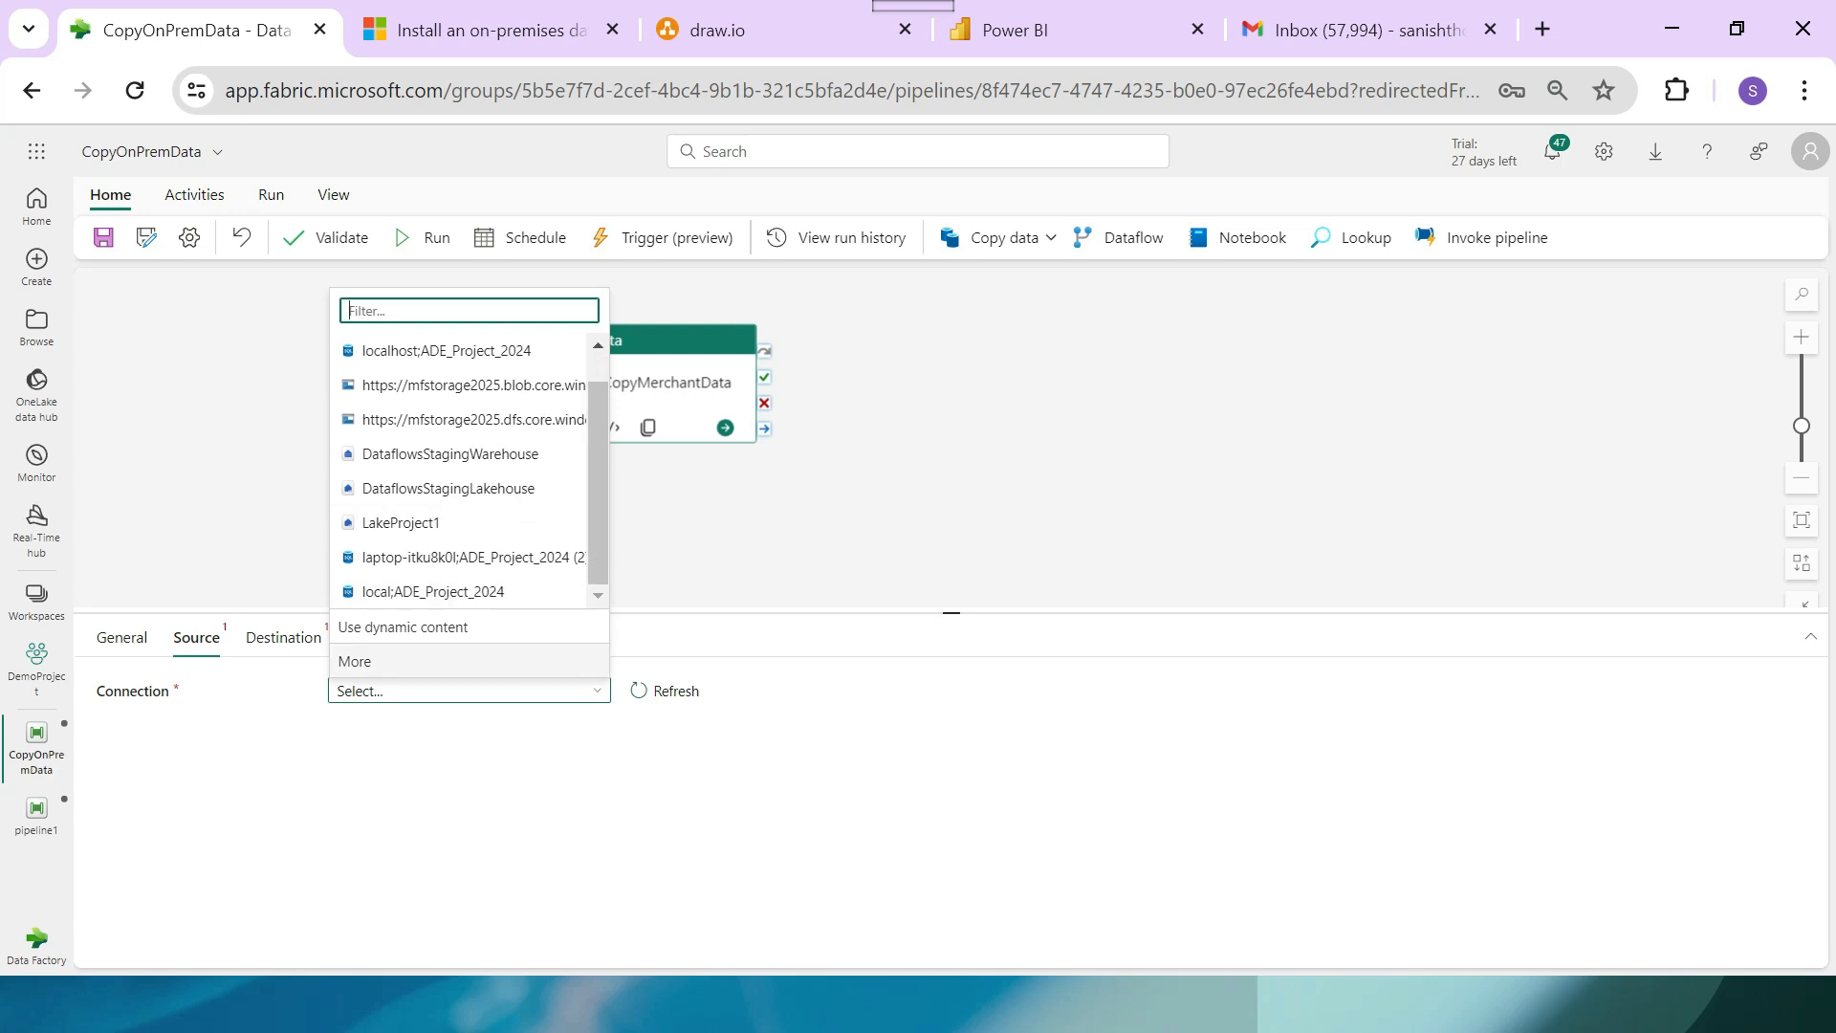
left_click(354, 661)
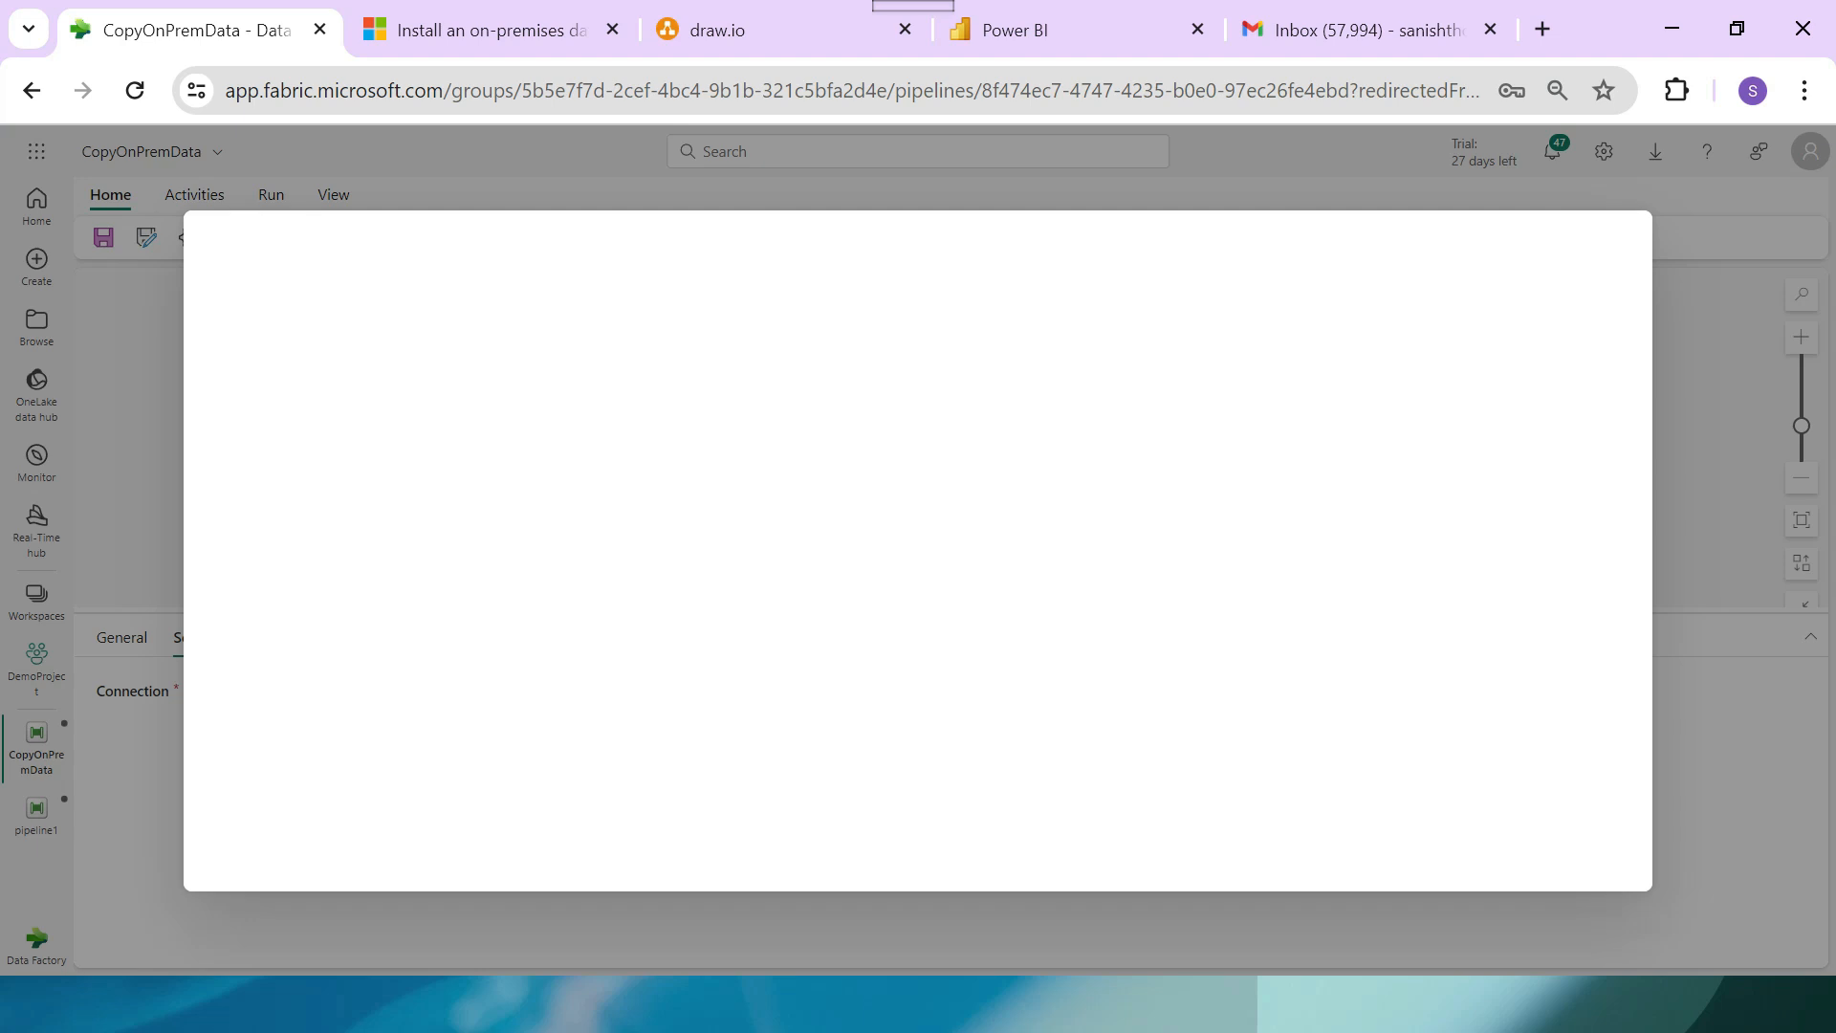
left_click(415, 435)
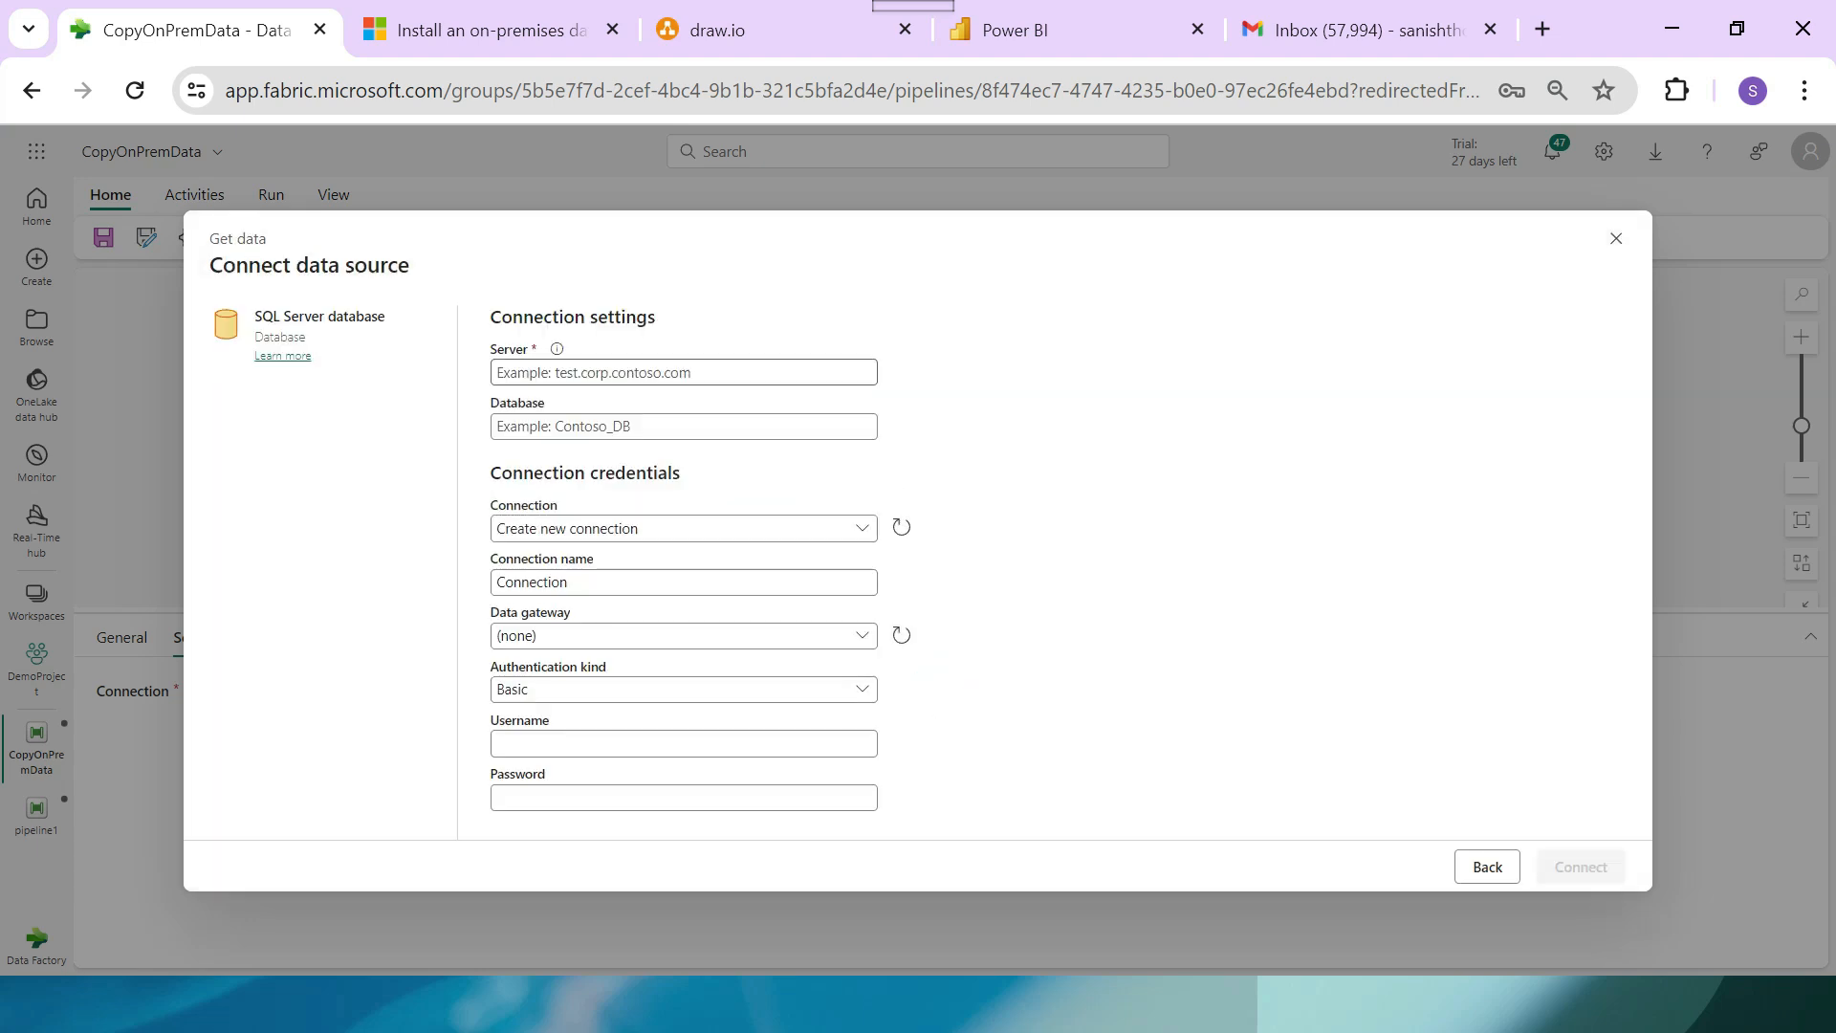
Switch to SQL Server Management Studio, copy the server name LAPTOP-ITKU8K0L and enter it as the server in the Fabric connection settings.
key("alt+Tab")
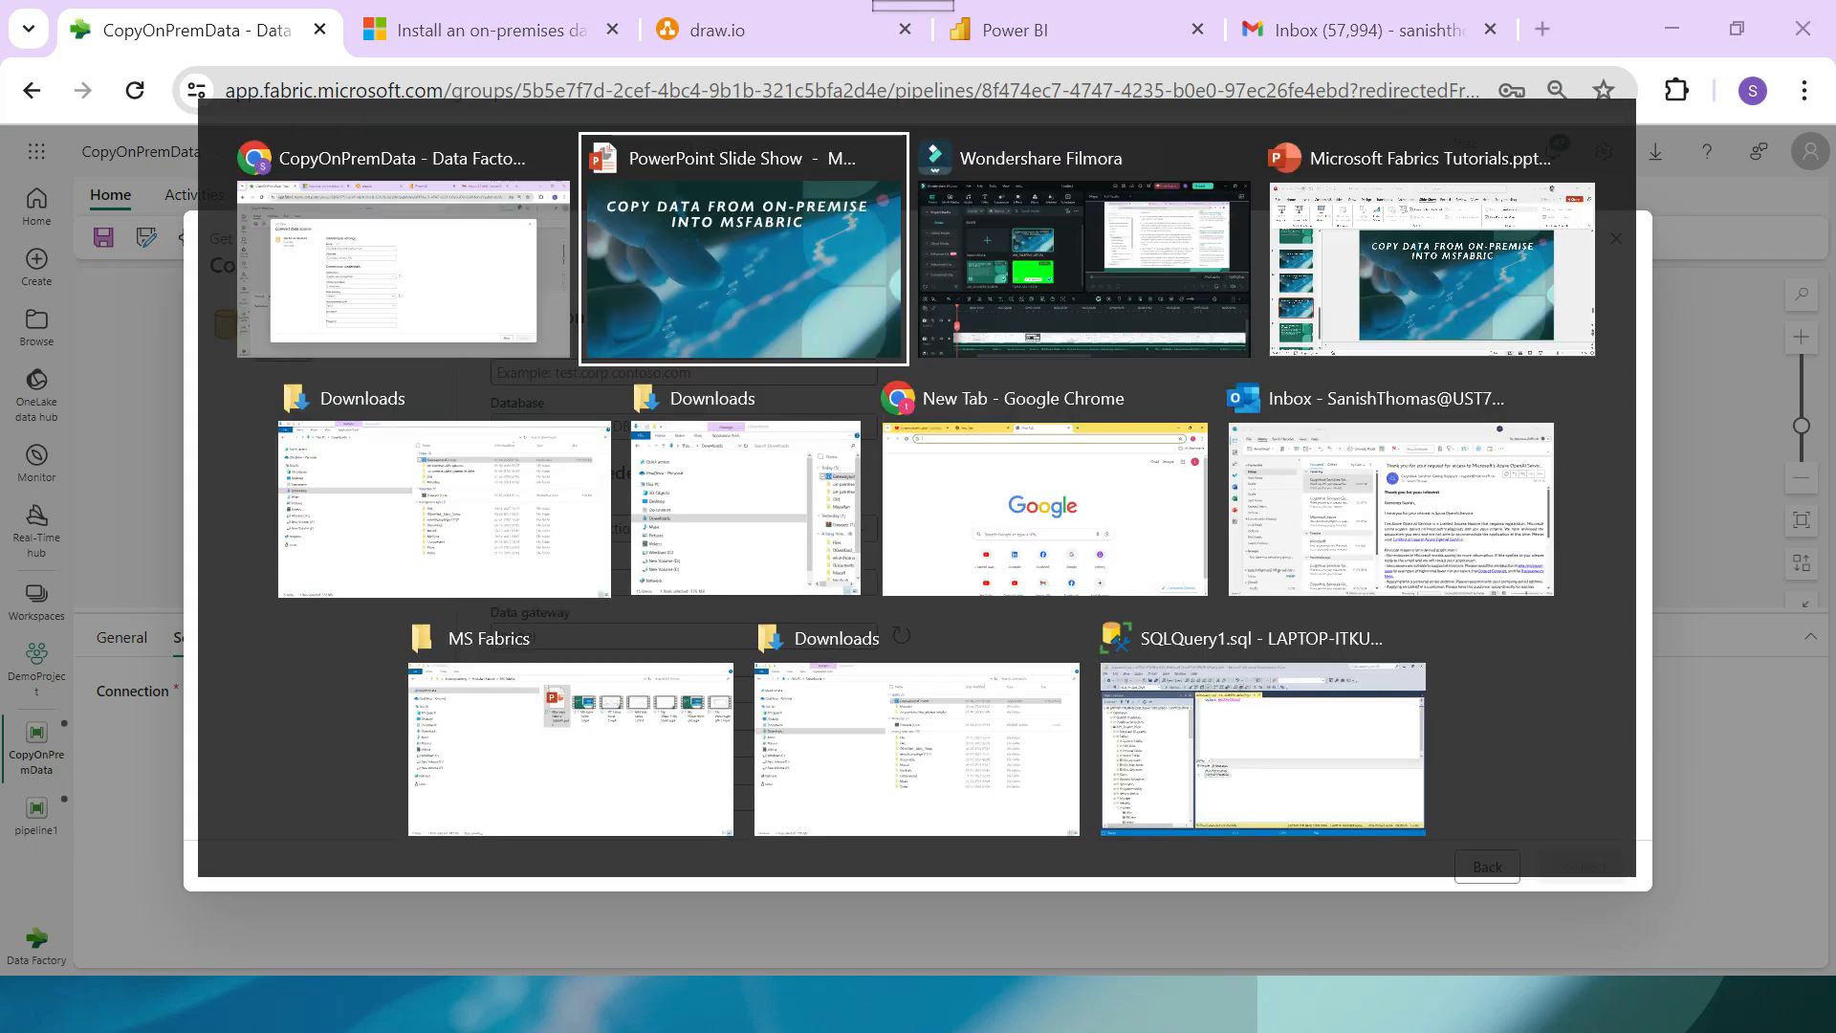
key("alt+Tab")
key("alt+Tab")
key("alt+Tab")
key("alt+Tab")
key("alt+Tab")
key("alt+Tab")
key("alt+Tab")
key("alt+Tab")
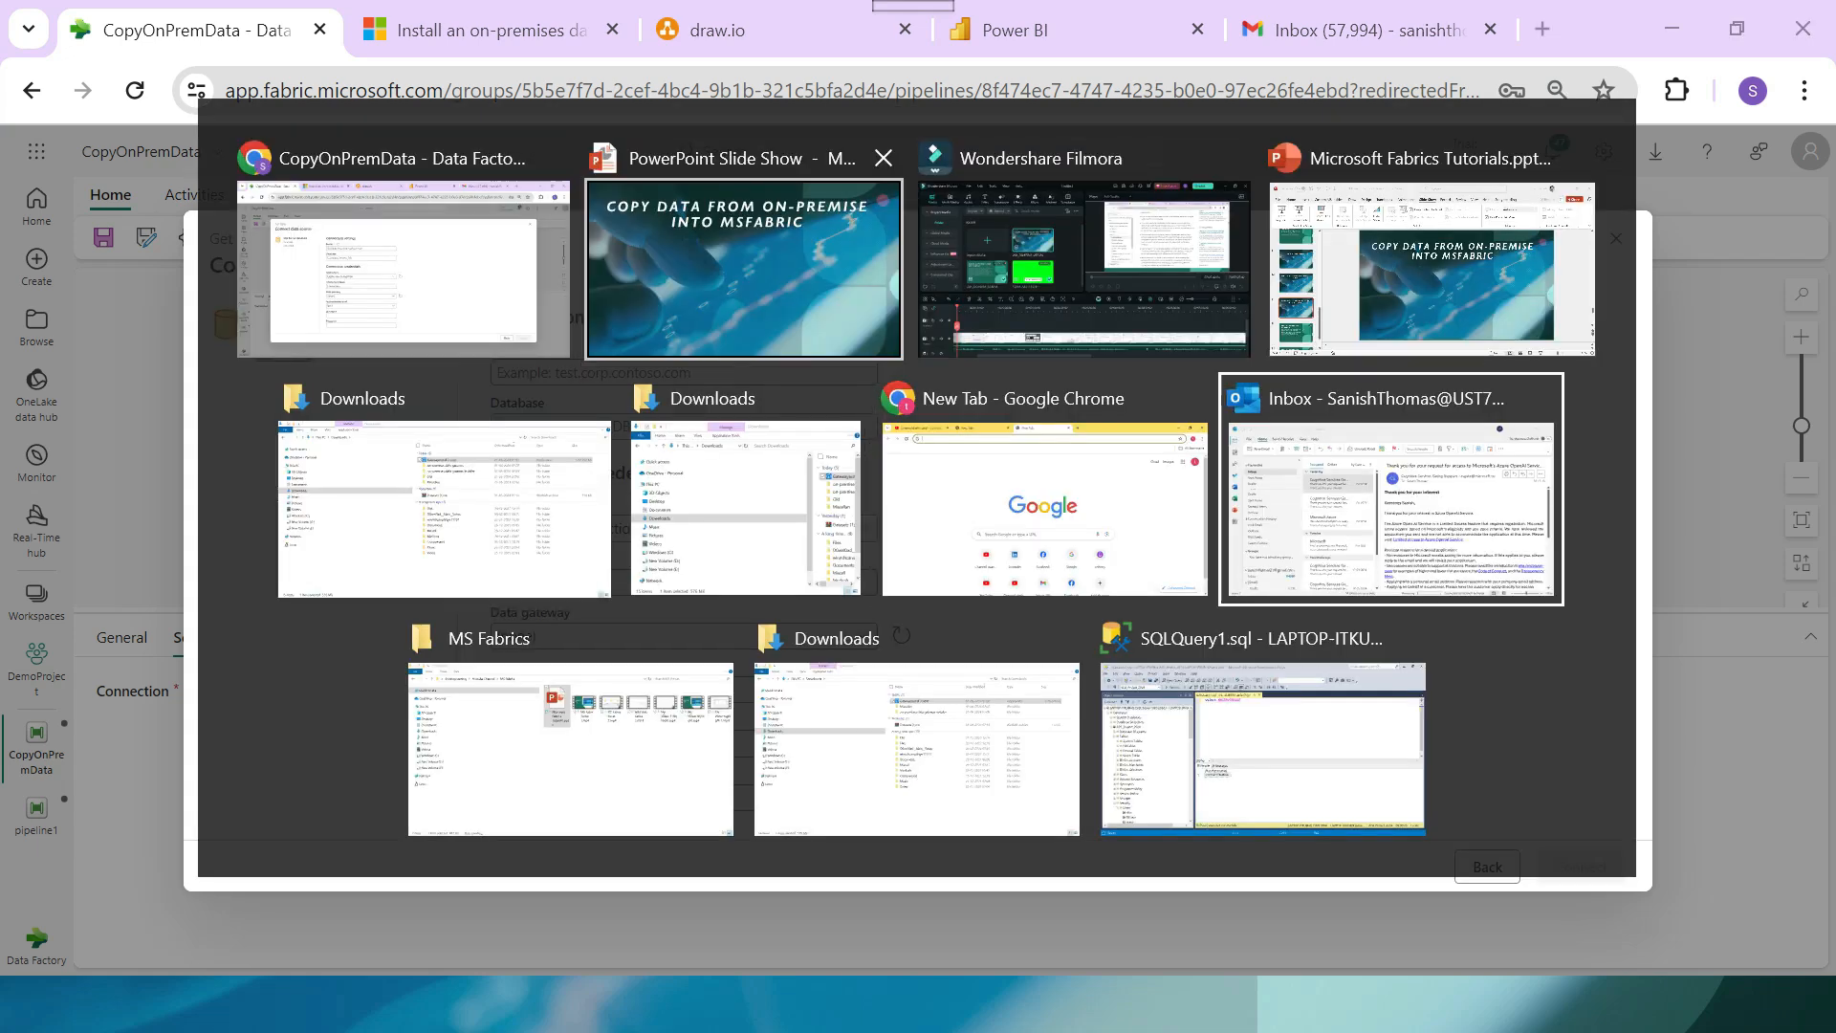
key("alt+Tab")
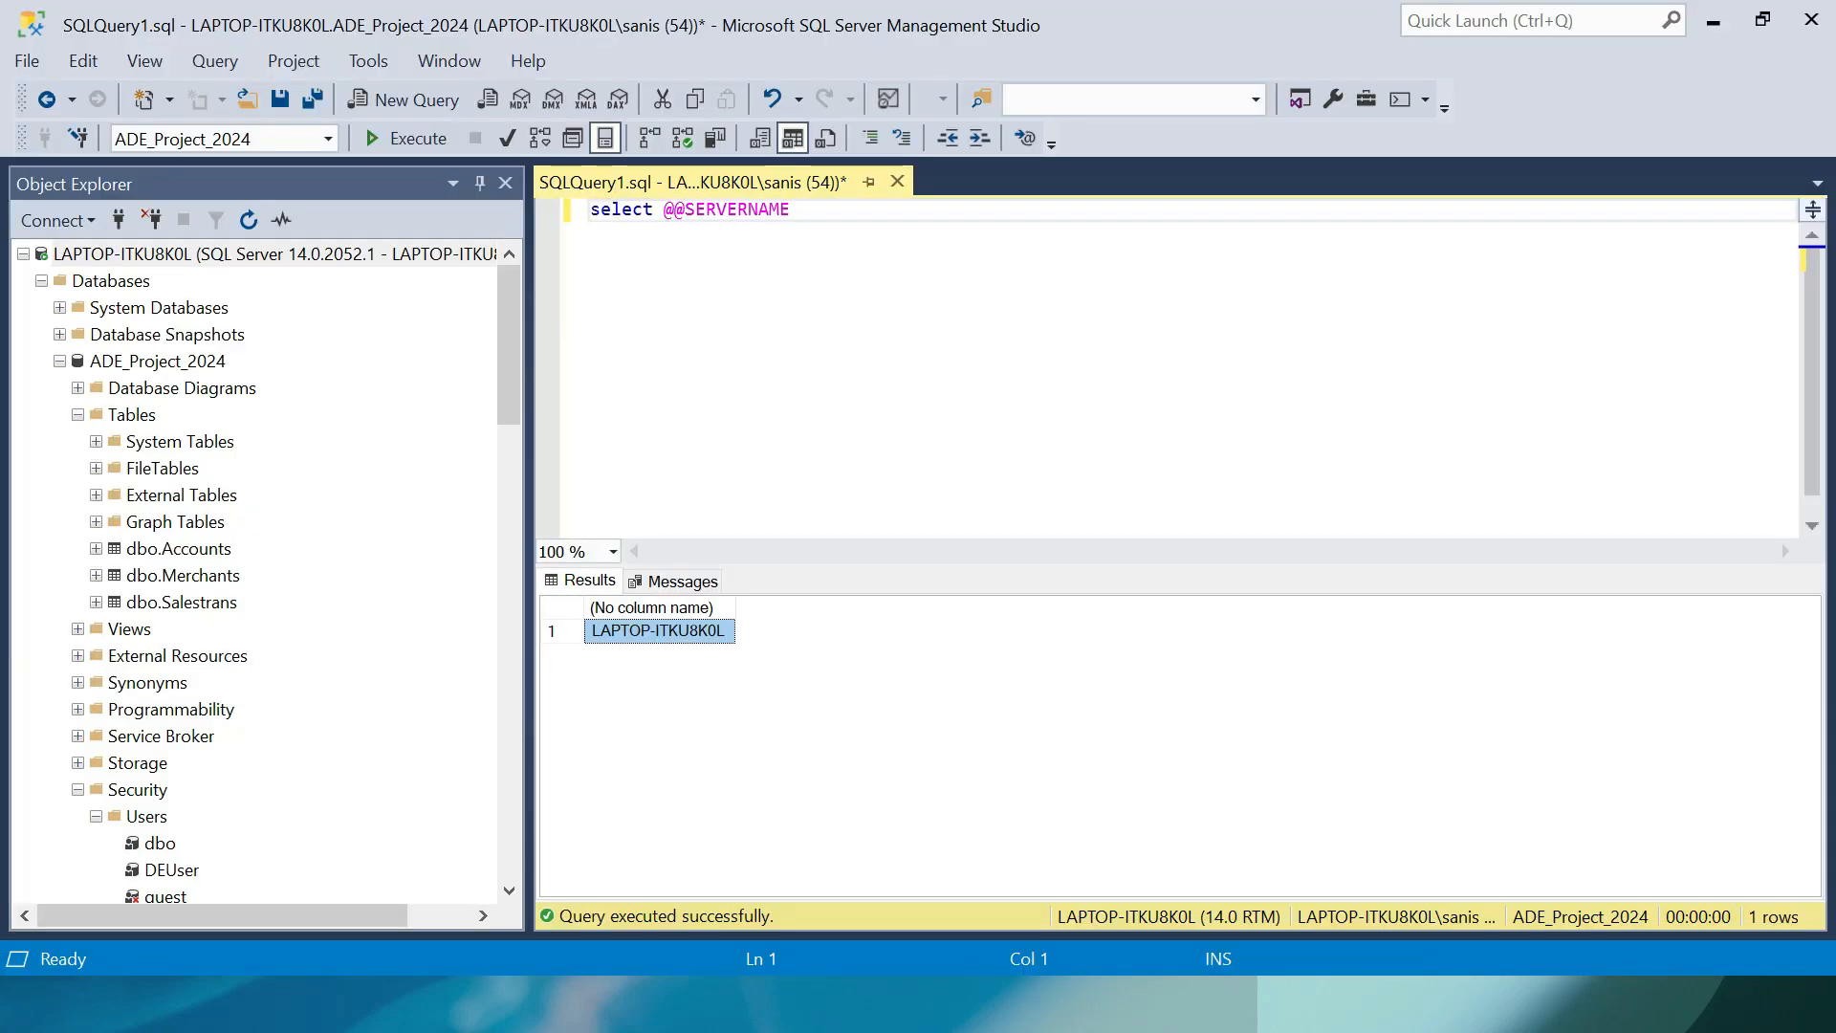
left_click(760, 208)
left_click(659, 631)
key("alt+Tab")
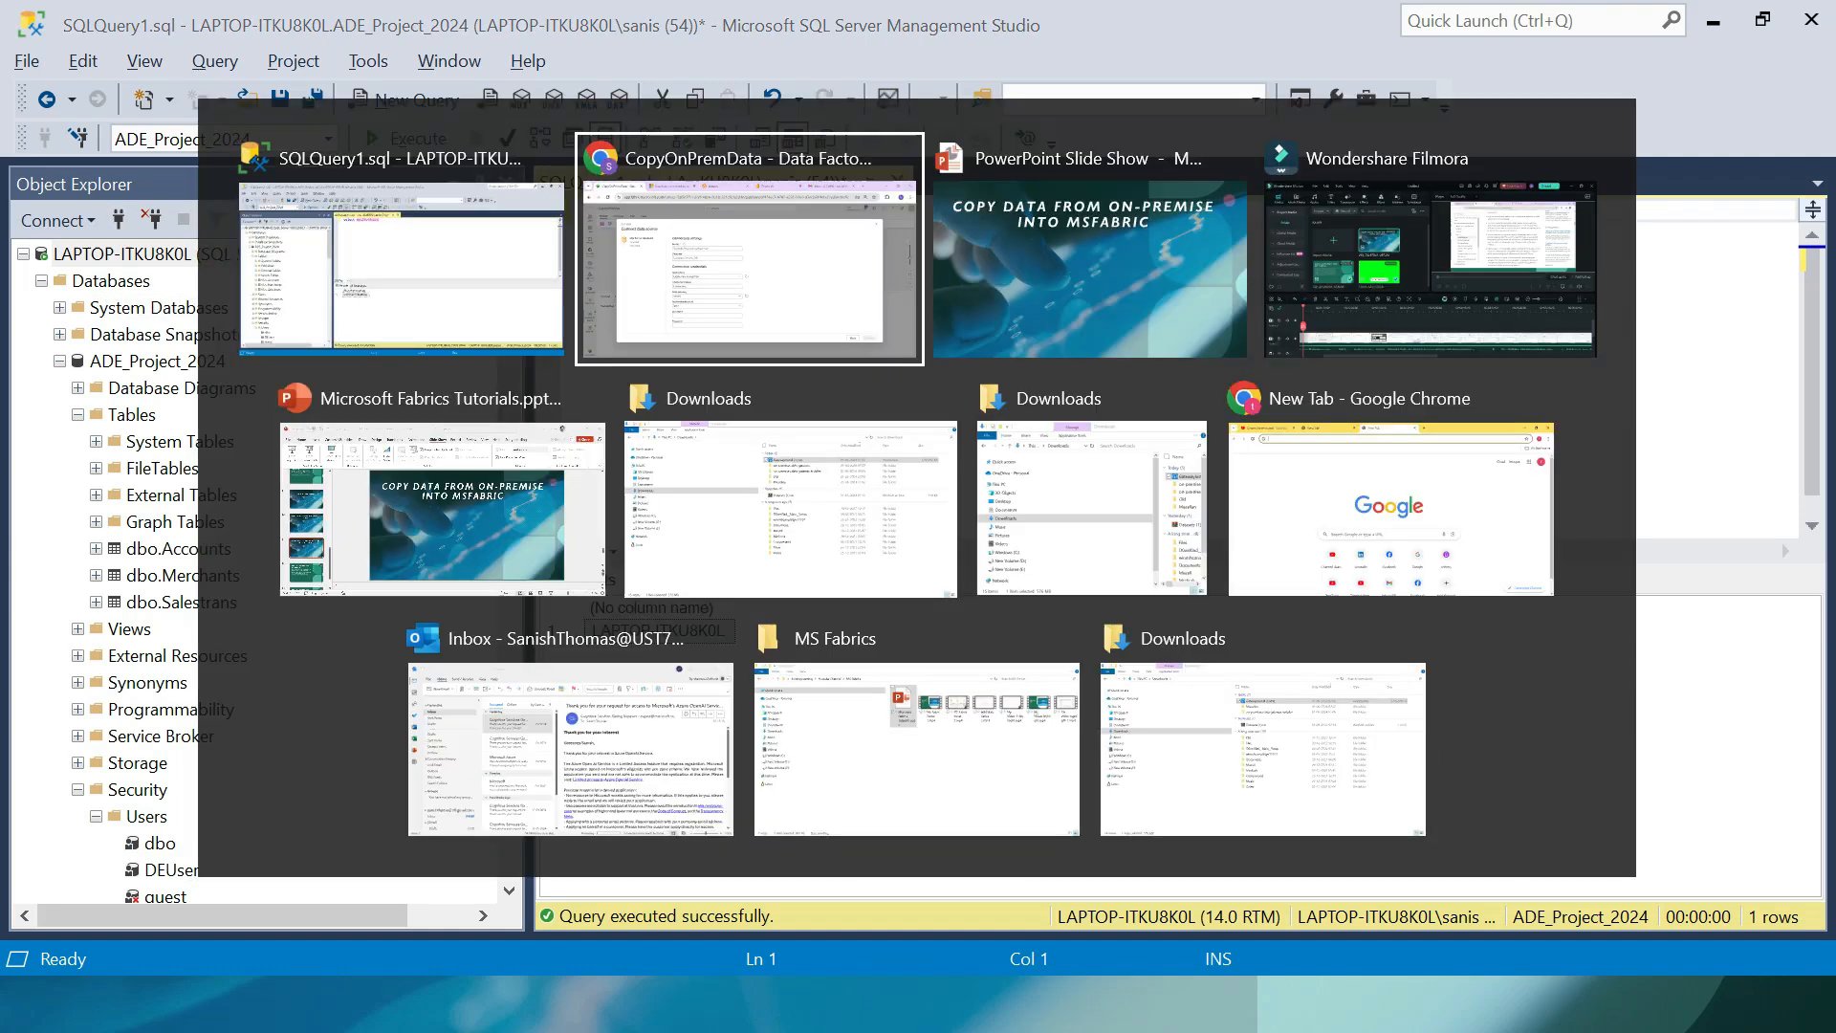
key("ctrl+v")
key("Tab")
Copy the database name ADE_Project_2024 from SQL Server Management Studio and enter it as the database in the Fabric connection settings.
key("alt+Tab")
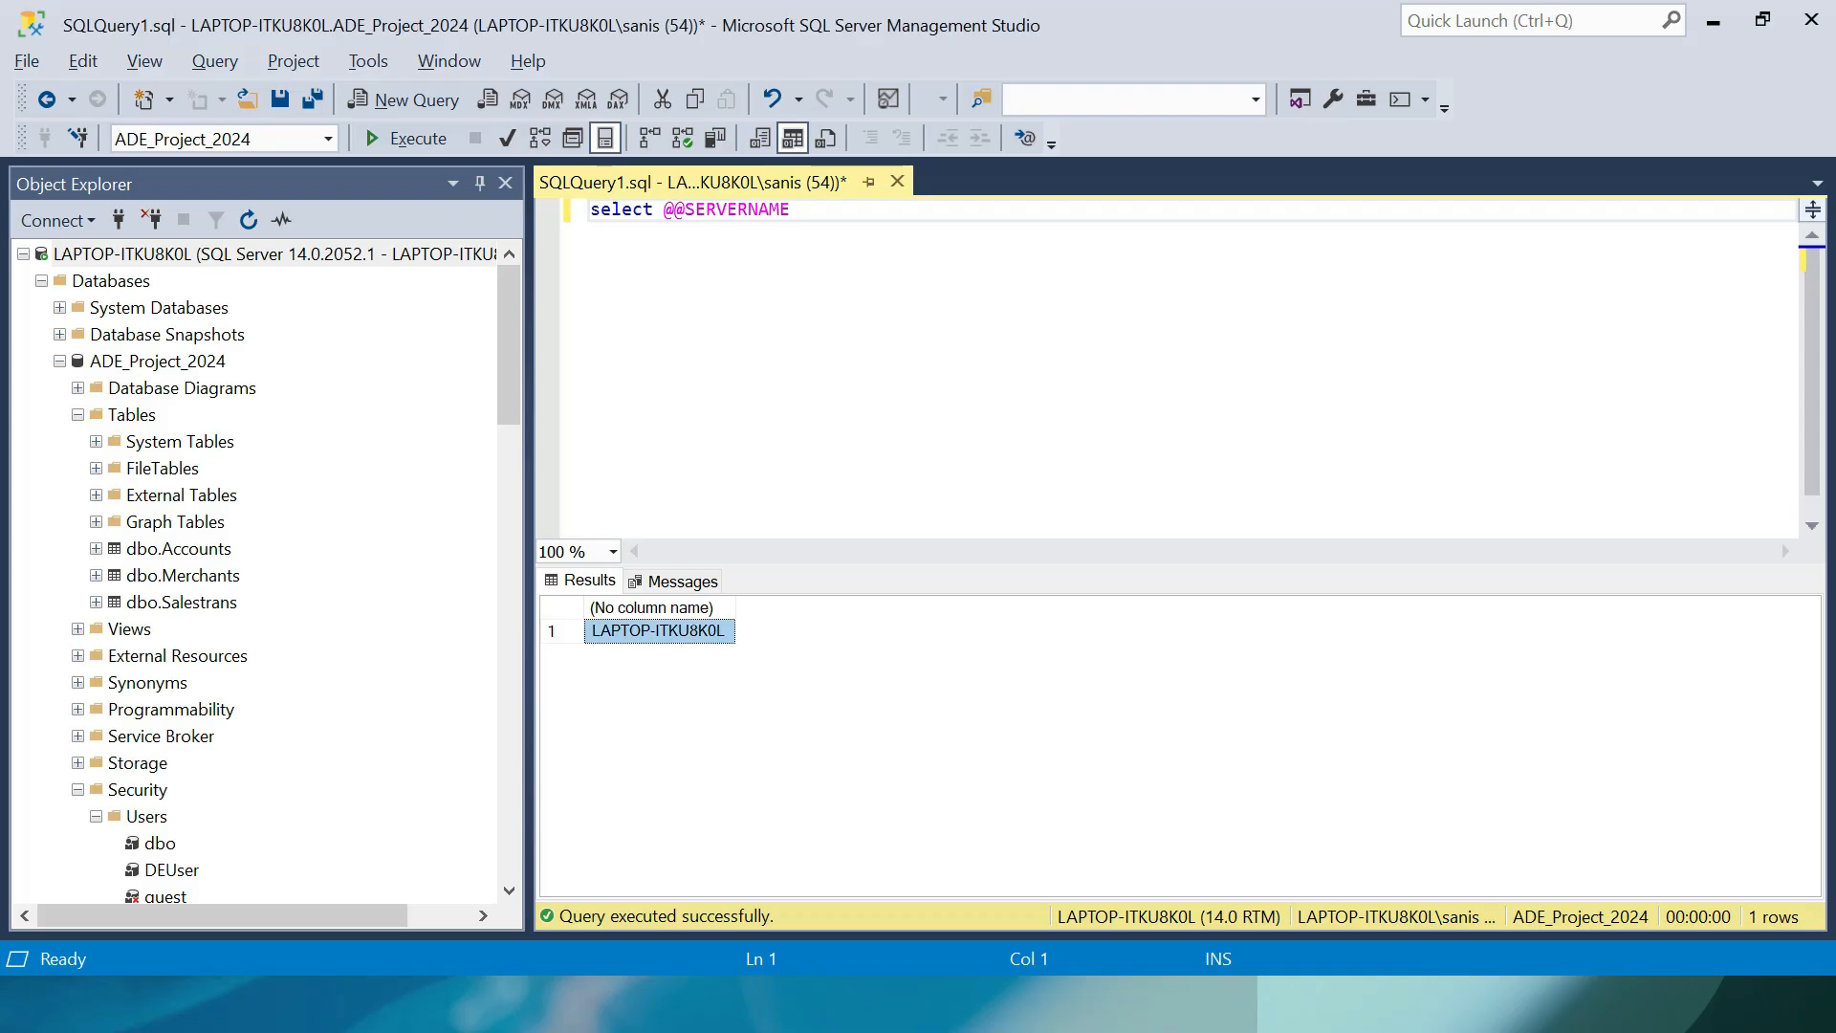
left_click(158, 361)
key("F2")
key("ctrl+c")
key("alt+Tab")
key("ctrl+v")
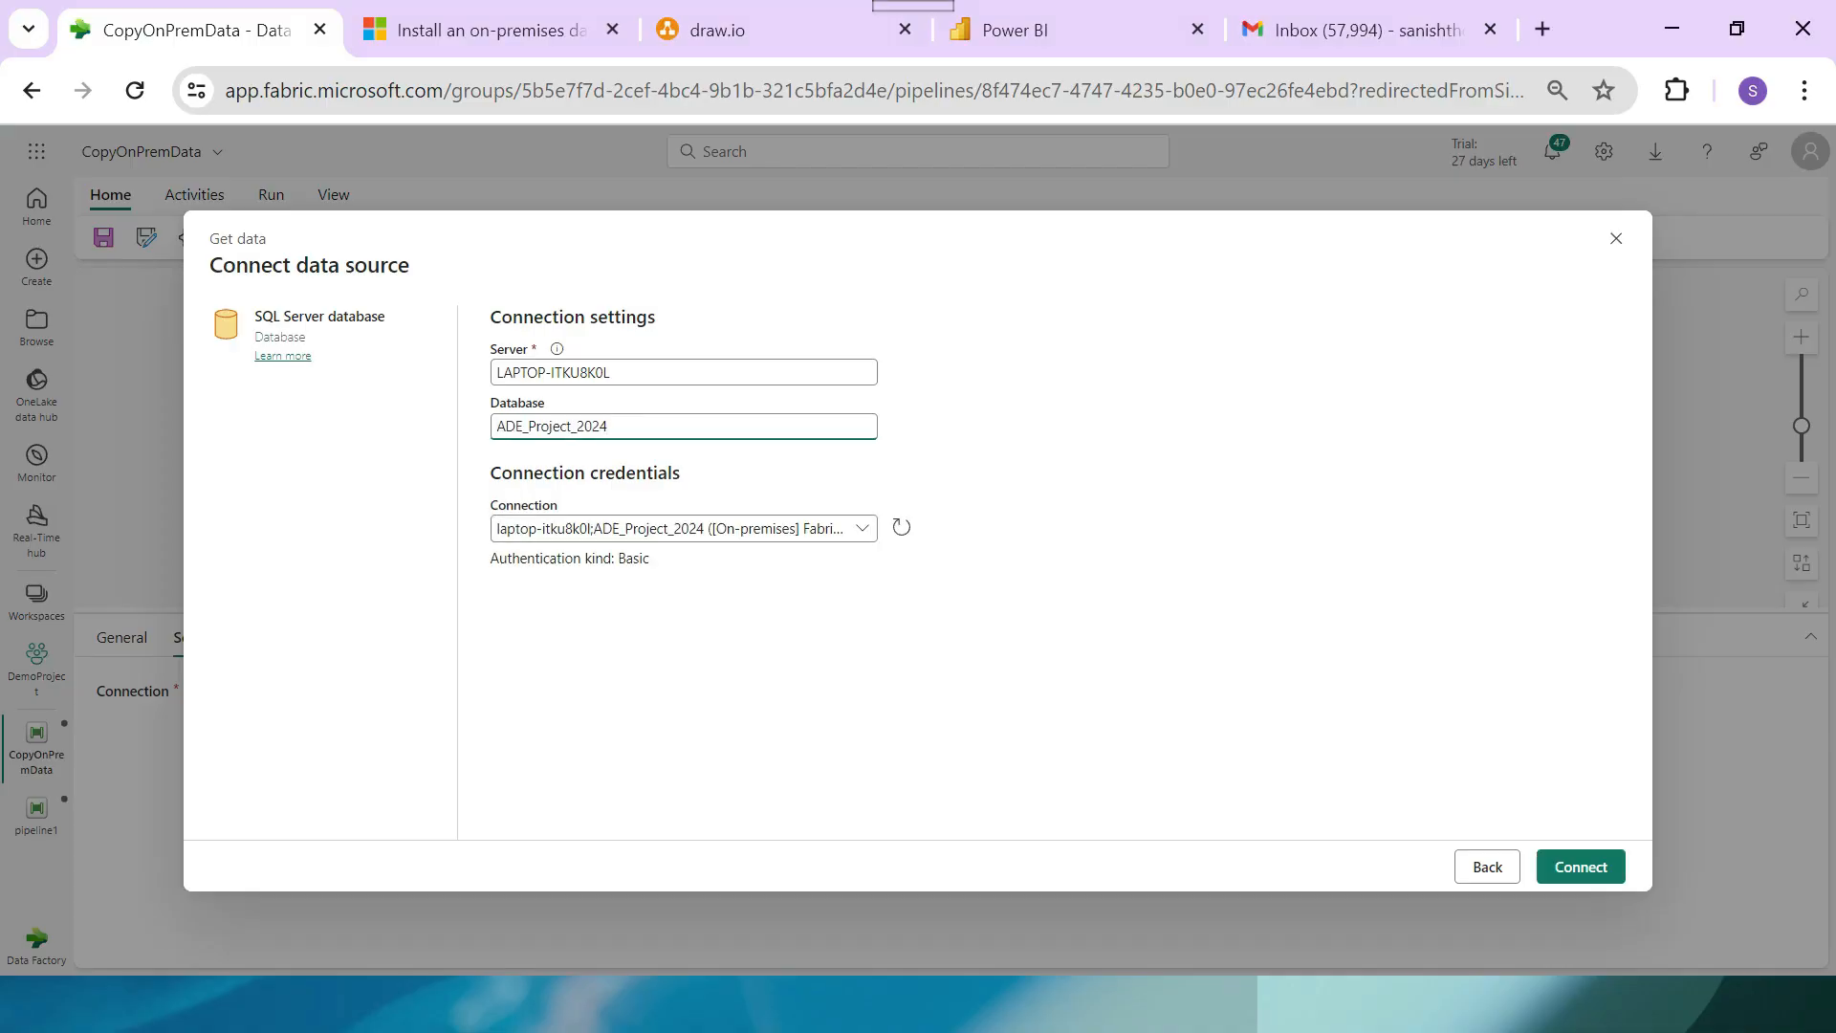
Choose to create a new connection that uses the on-premises MSFabricDGW data gateway with Basic authentication.
left_click(684, 528)
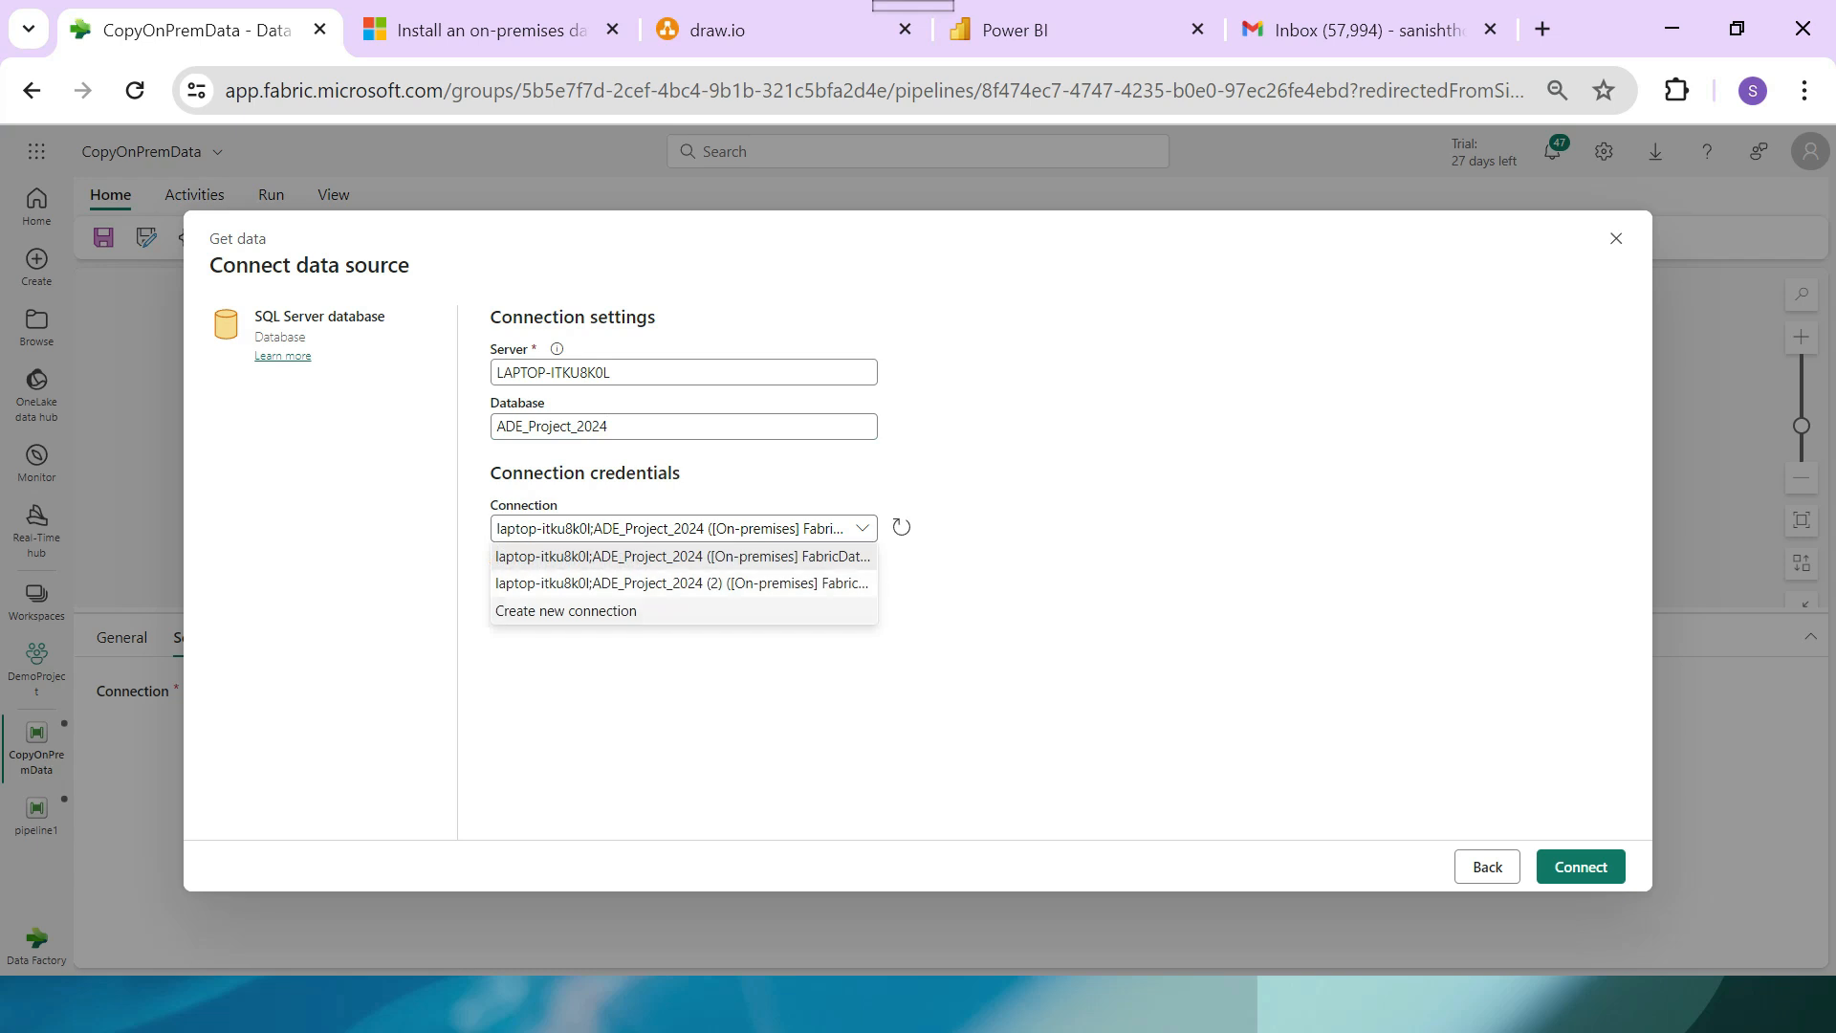
left_click(566, 610)
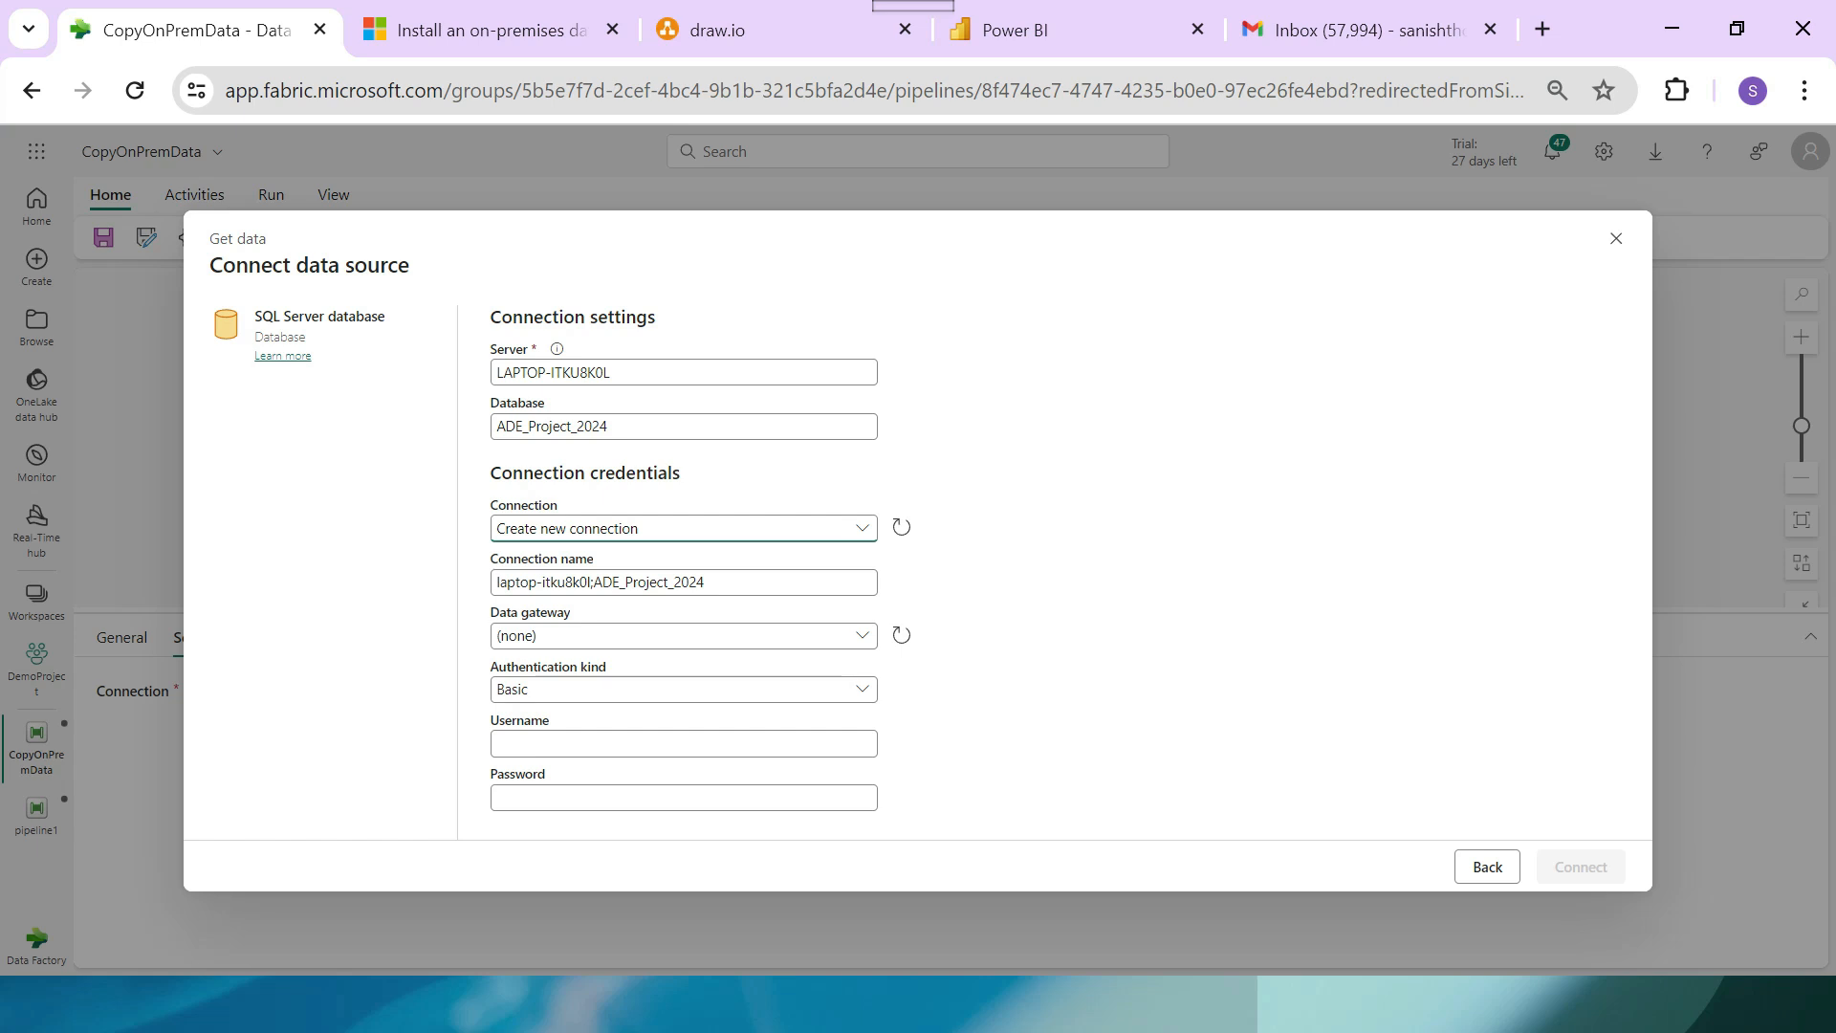
left_click(685, 635)
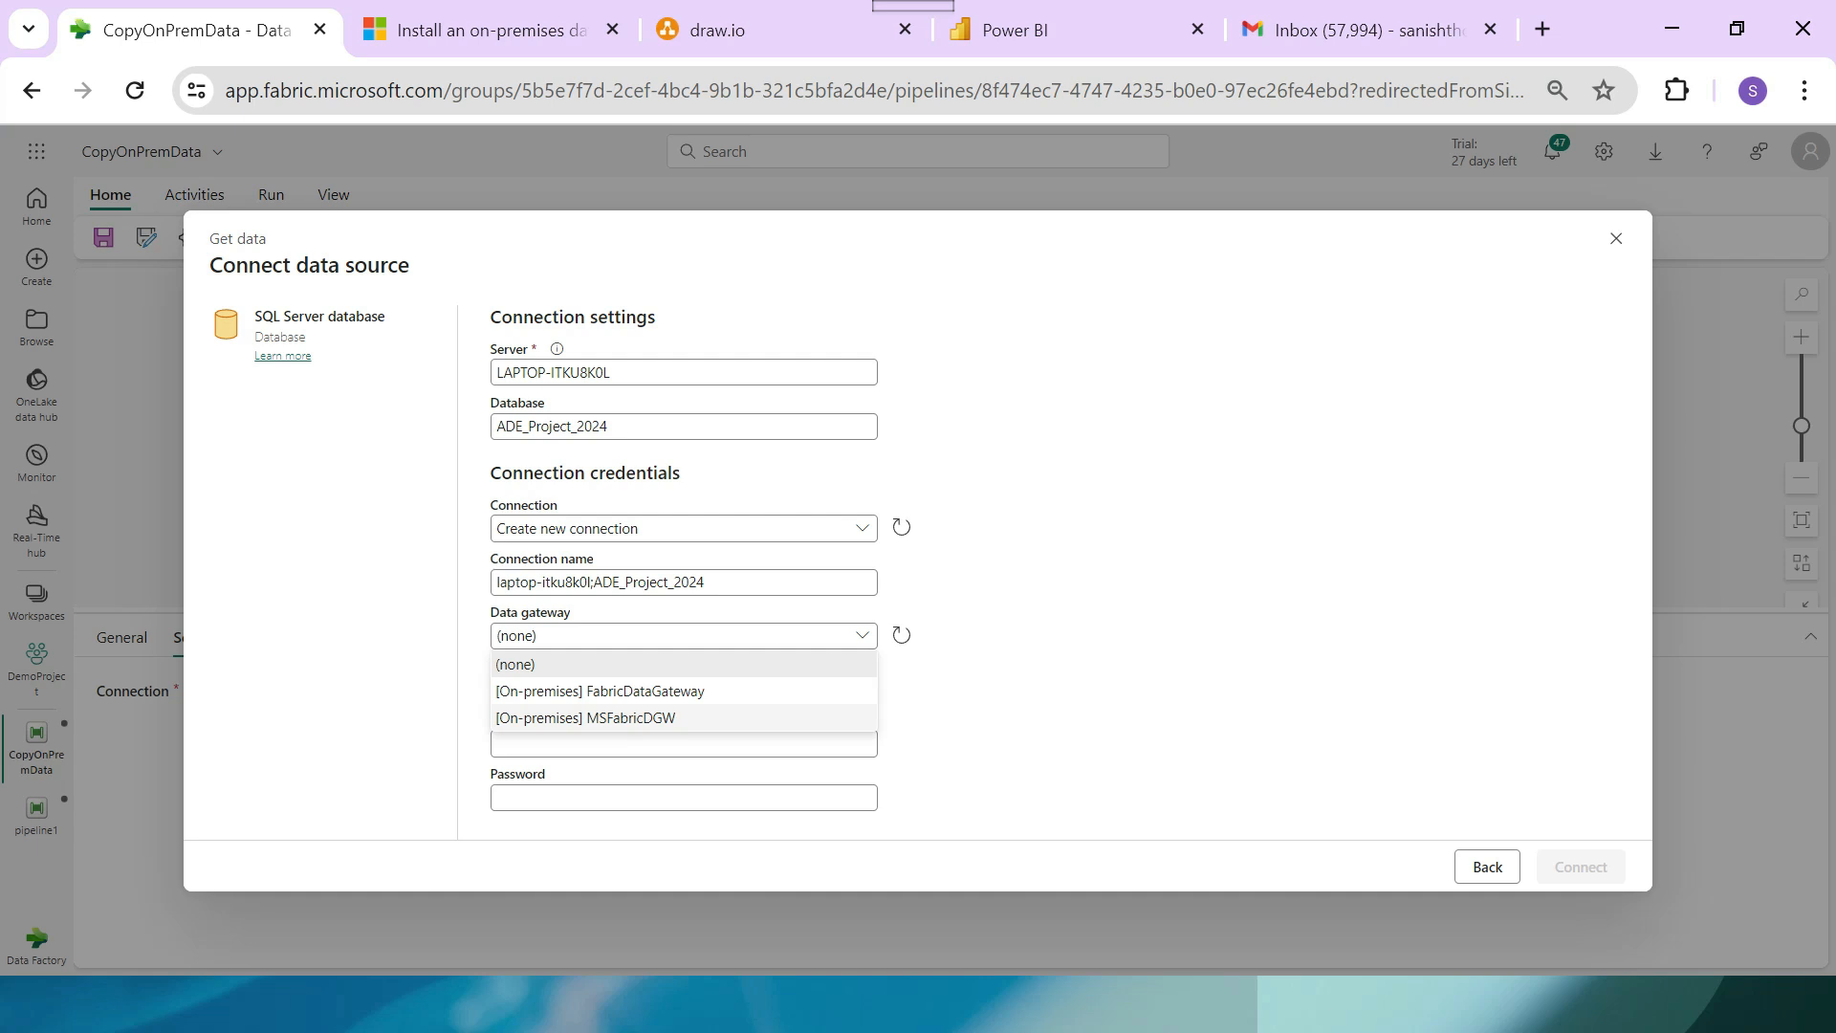
left_click(585, 718)
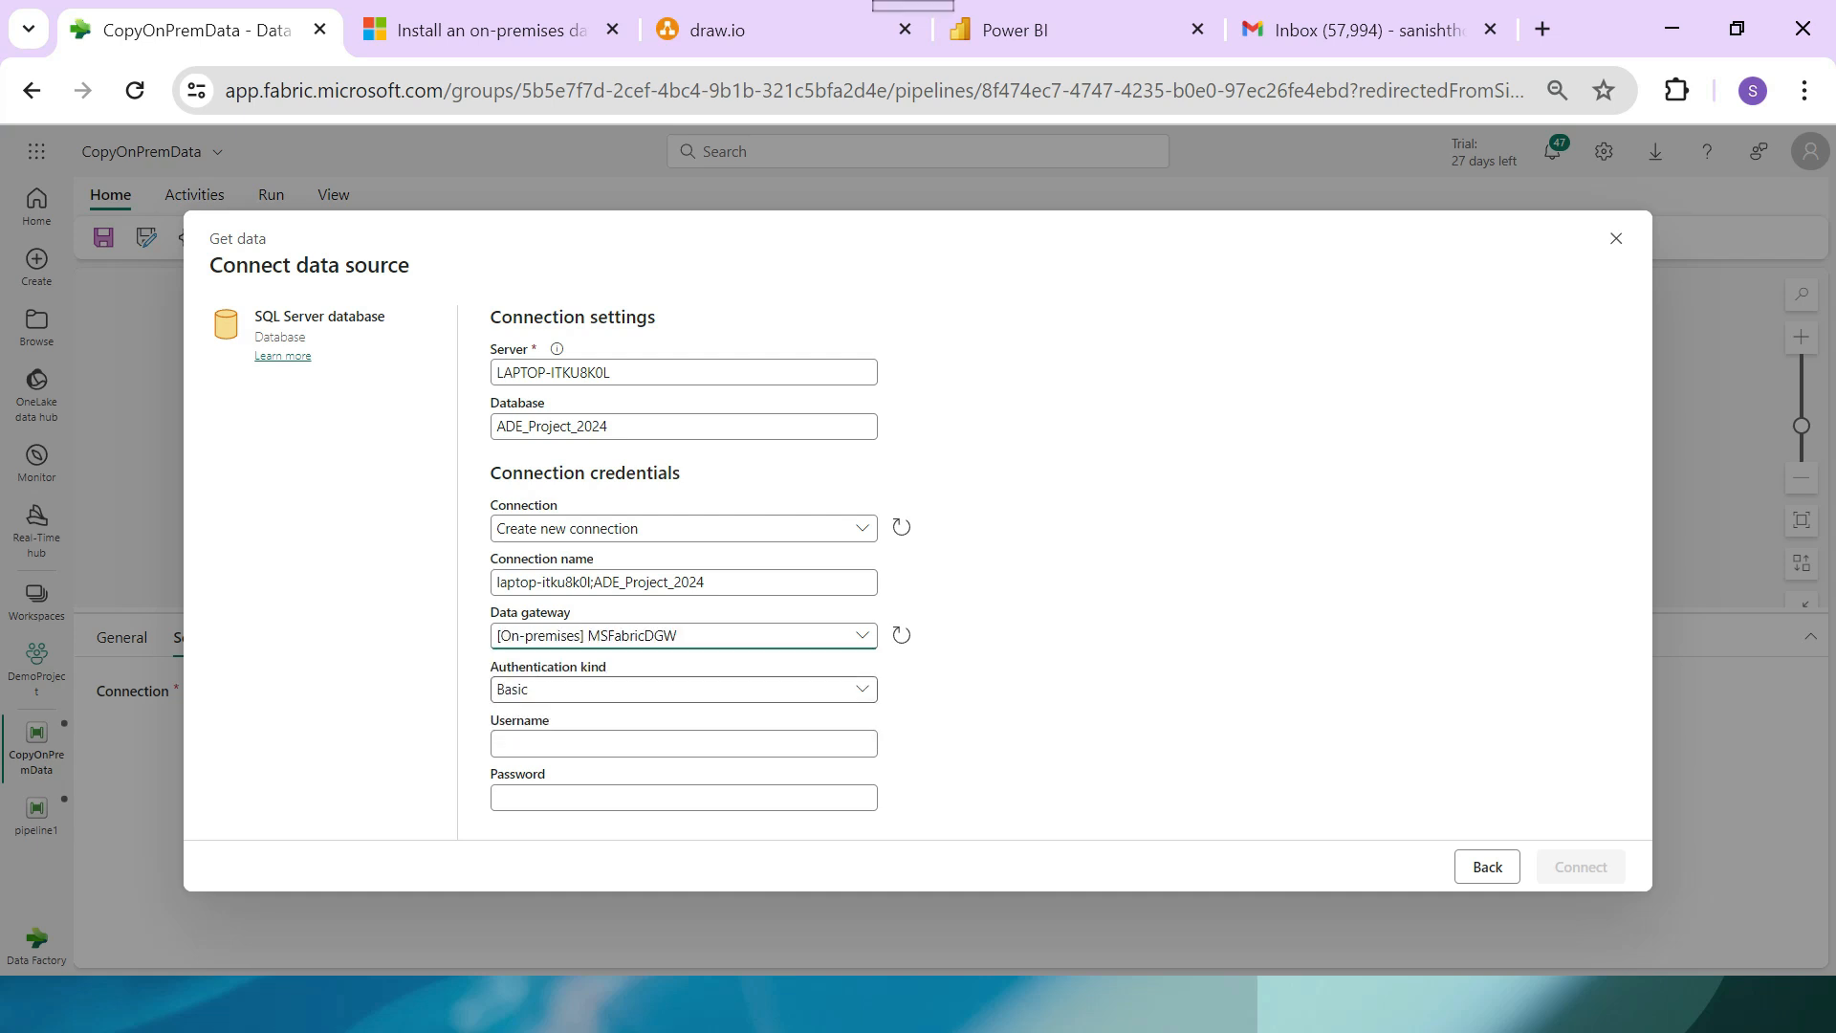
left_click(683, 690)
left_click(683, 745)
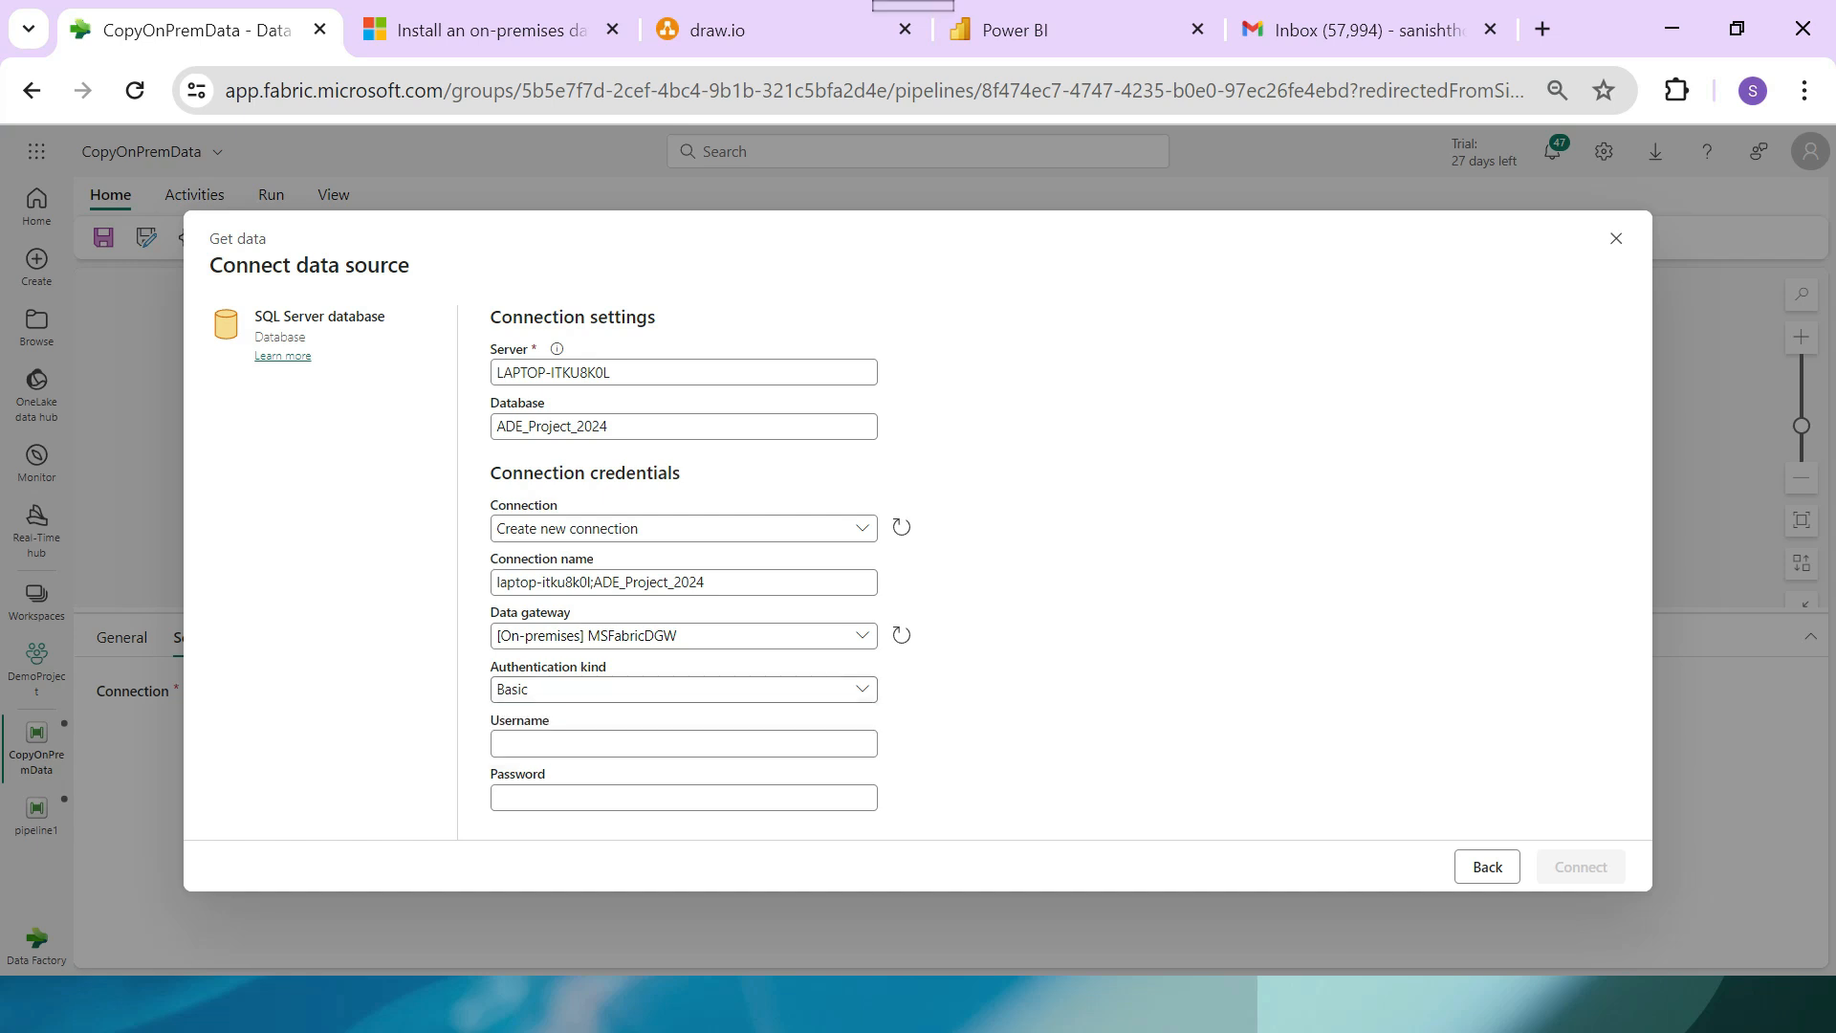
Copy the MyLogin user name from the database's security users in SQL Server Management Studio into the Fabric connection's username field.
left_click(683, 744)
key("alt+Tab")
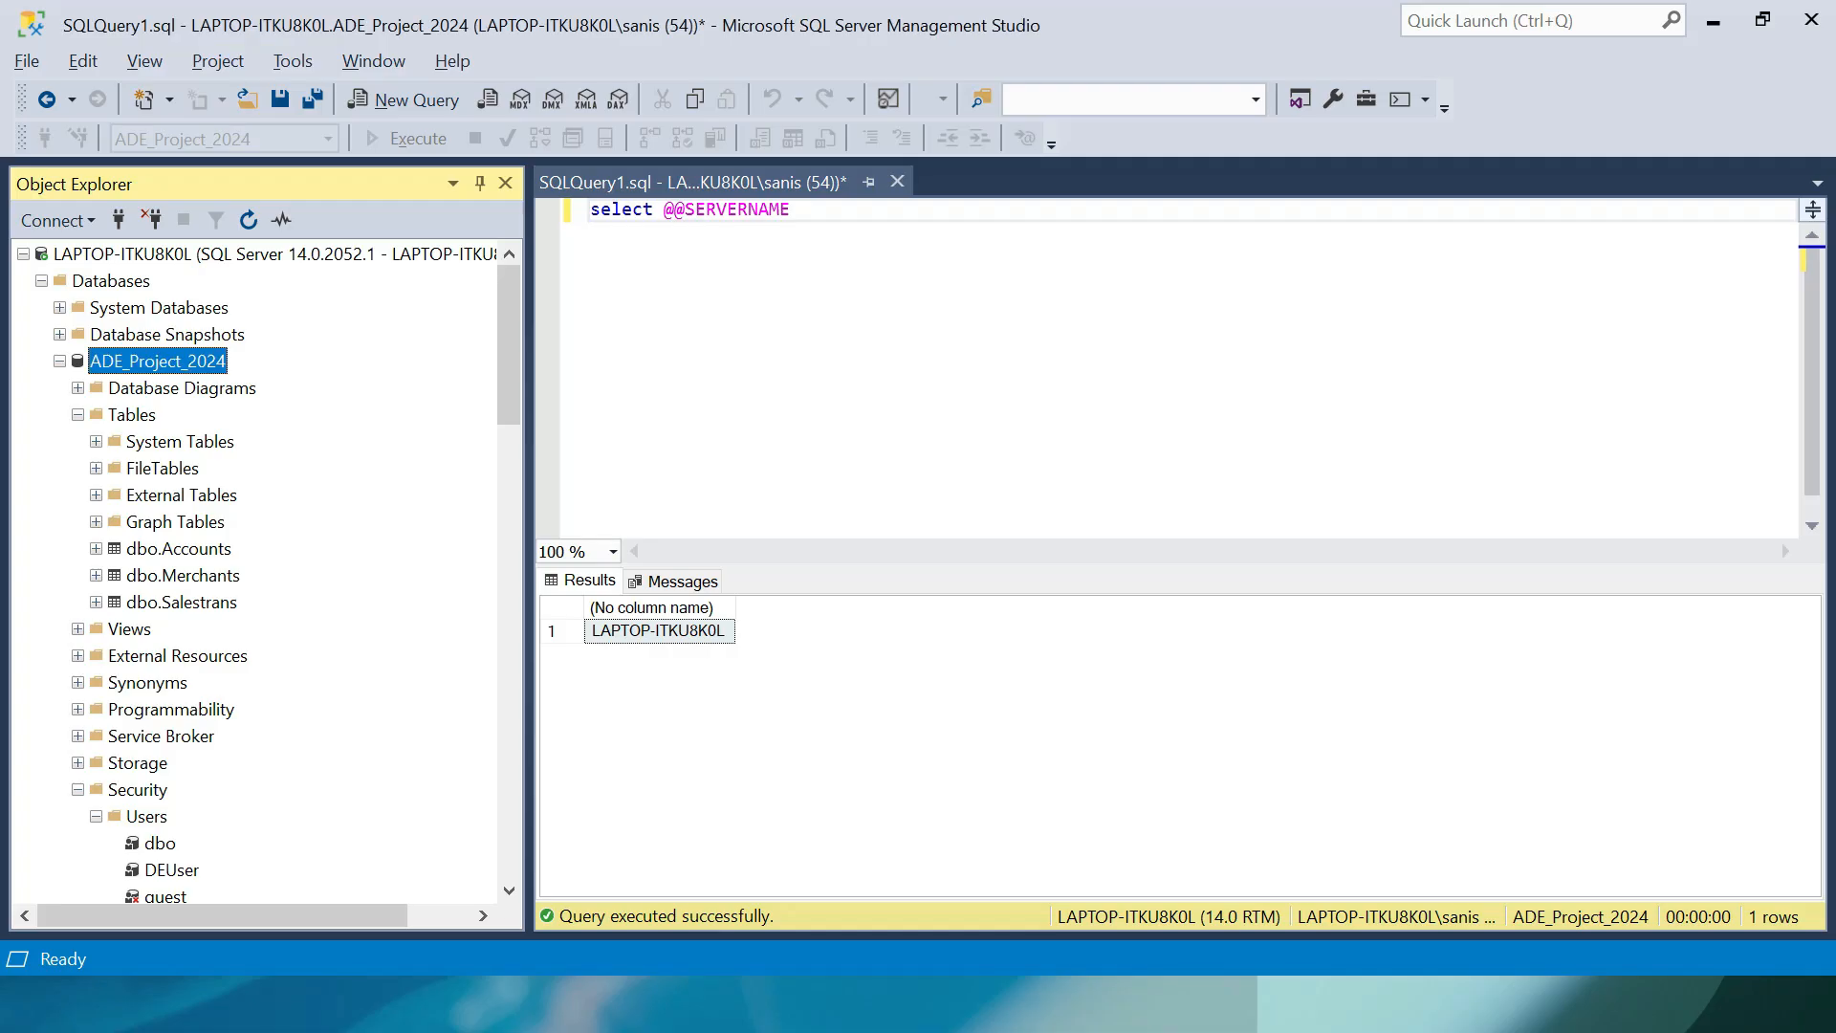
scroll(258, 573, "down", 1)
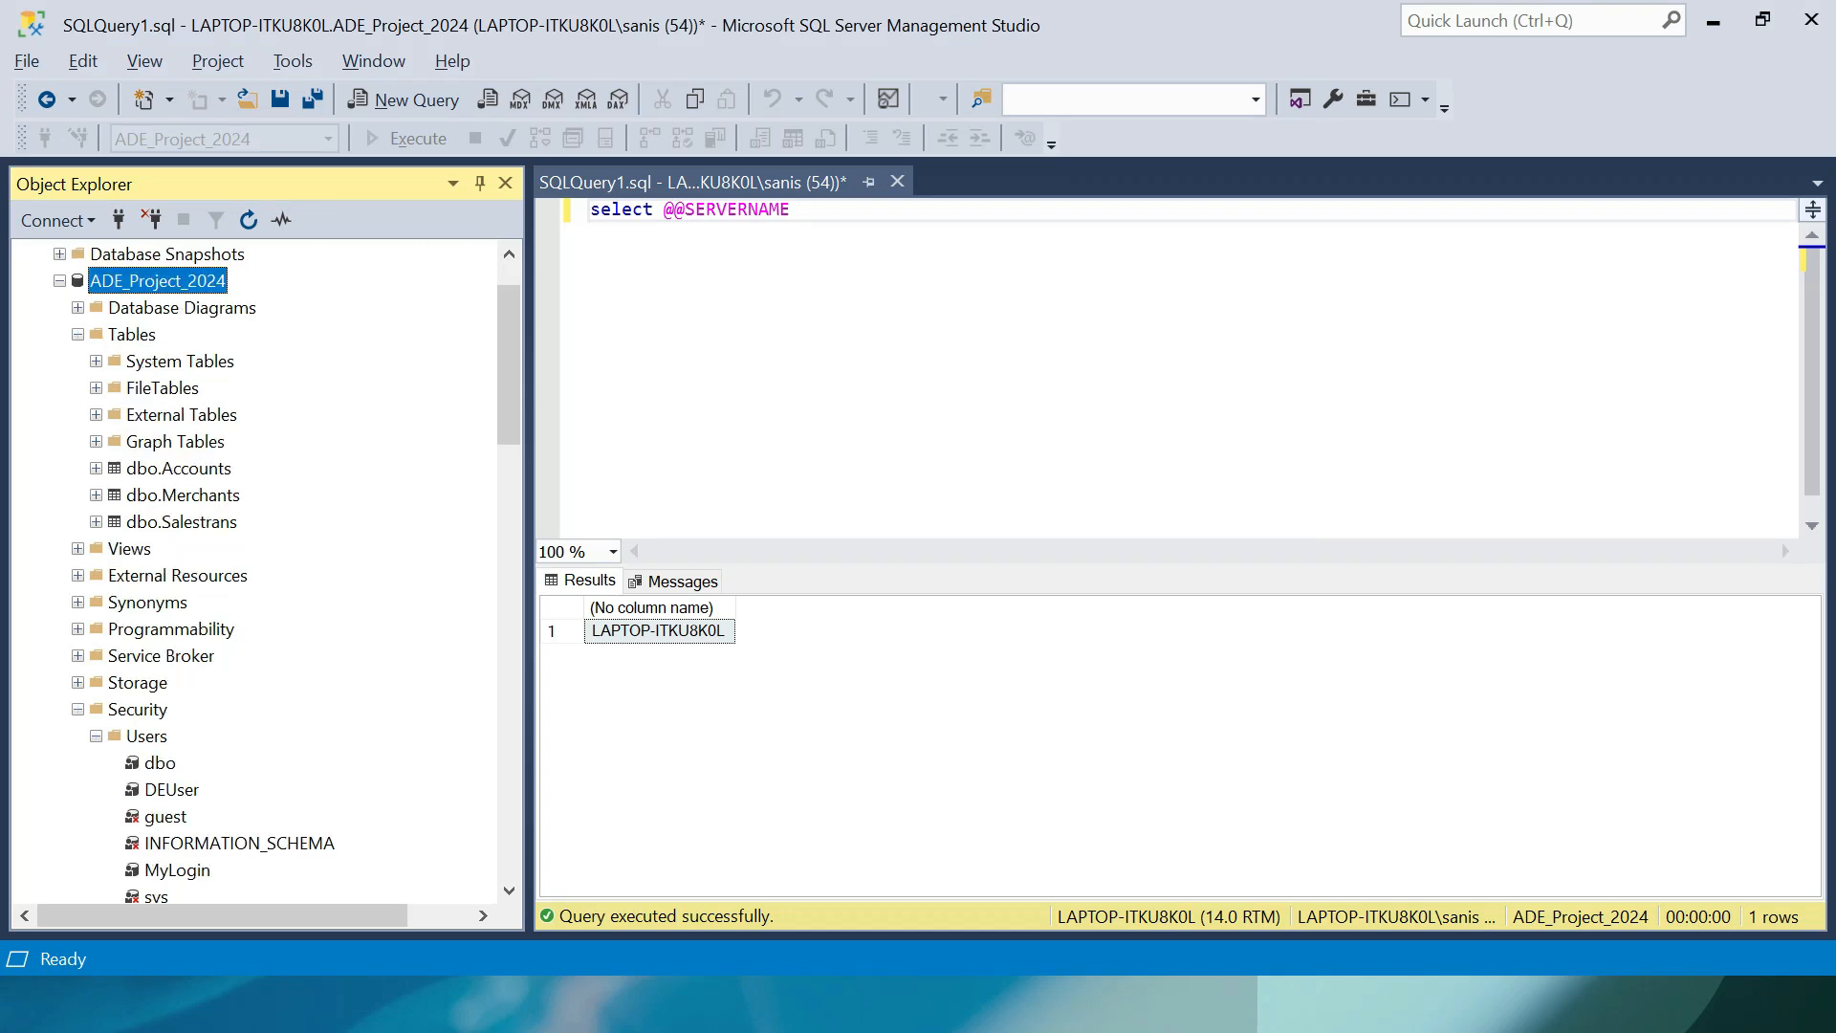
left_click(177, 870)
key("F2")
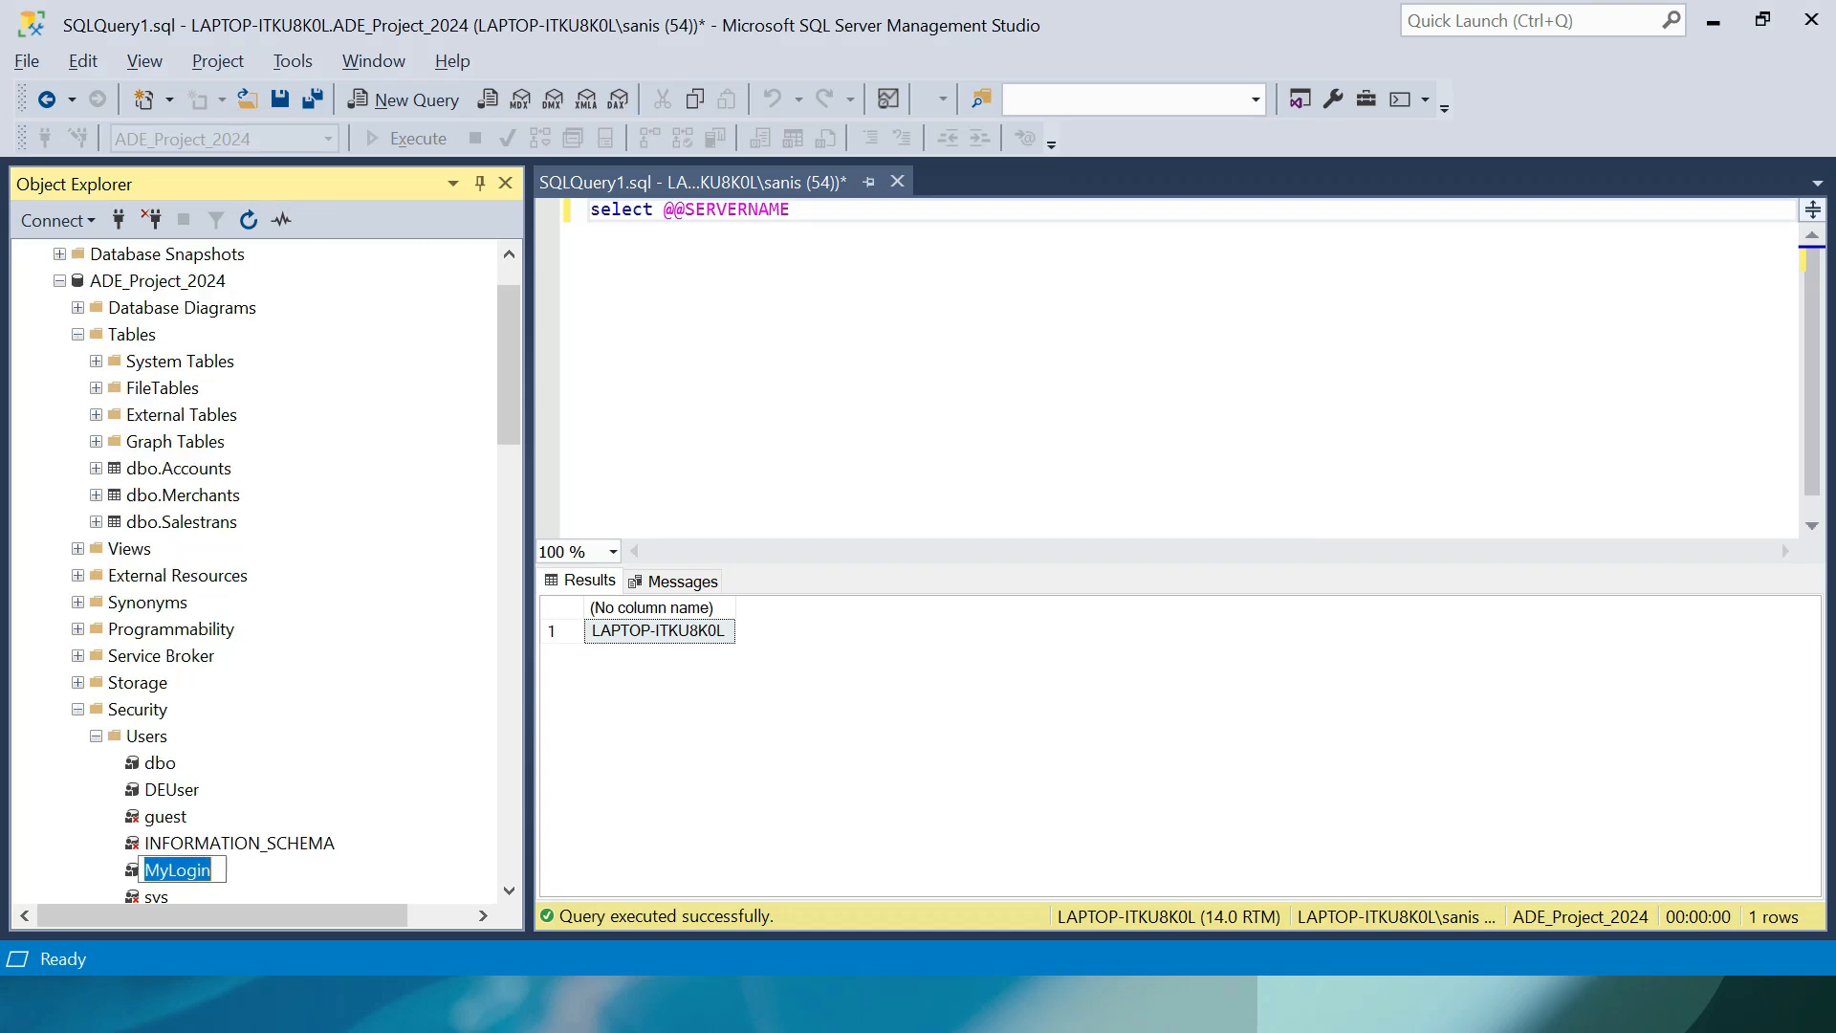
key("ctrl+c")
key("Escape")
key("alt+Tab")
key("ctrl+v")
Enter the account password for the SQL Server connection and try to connect to the data source.
key("Tab")
type("•••")
key("Return")
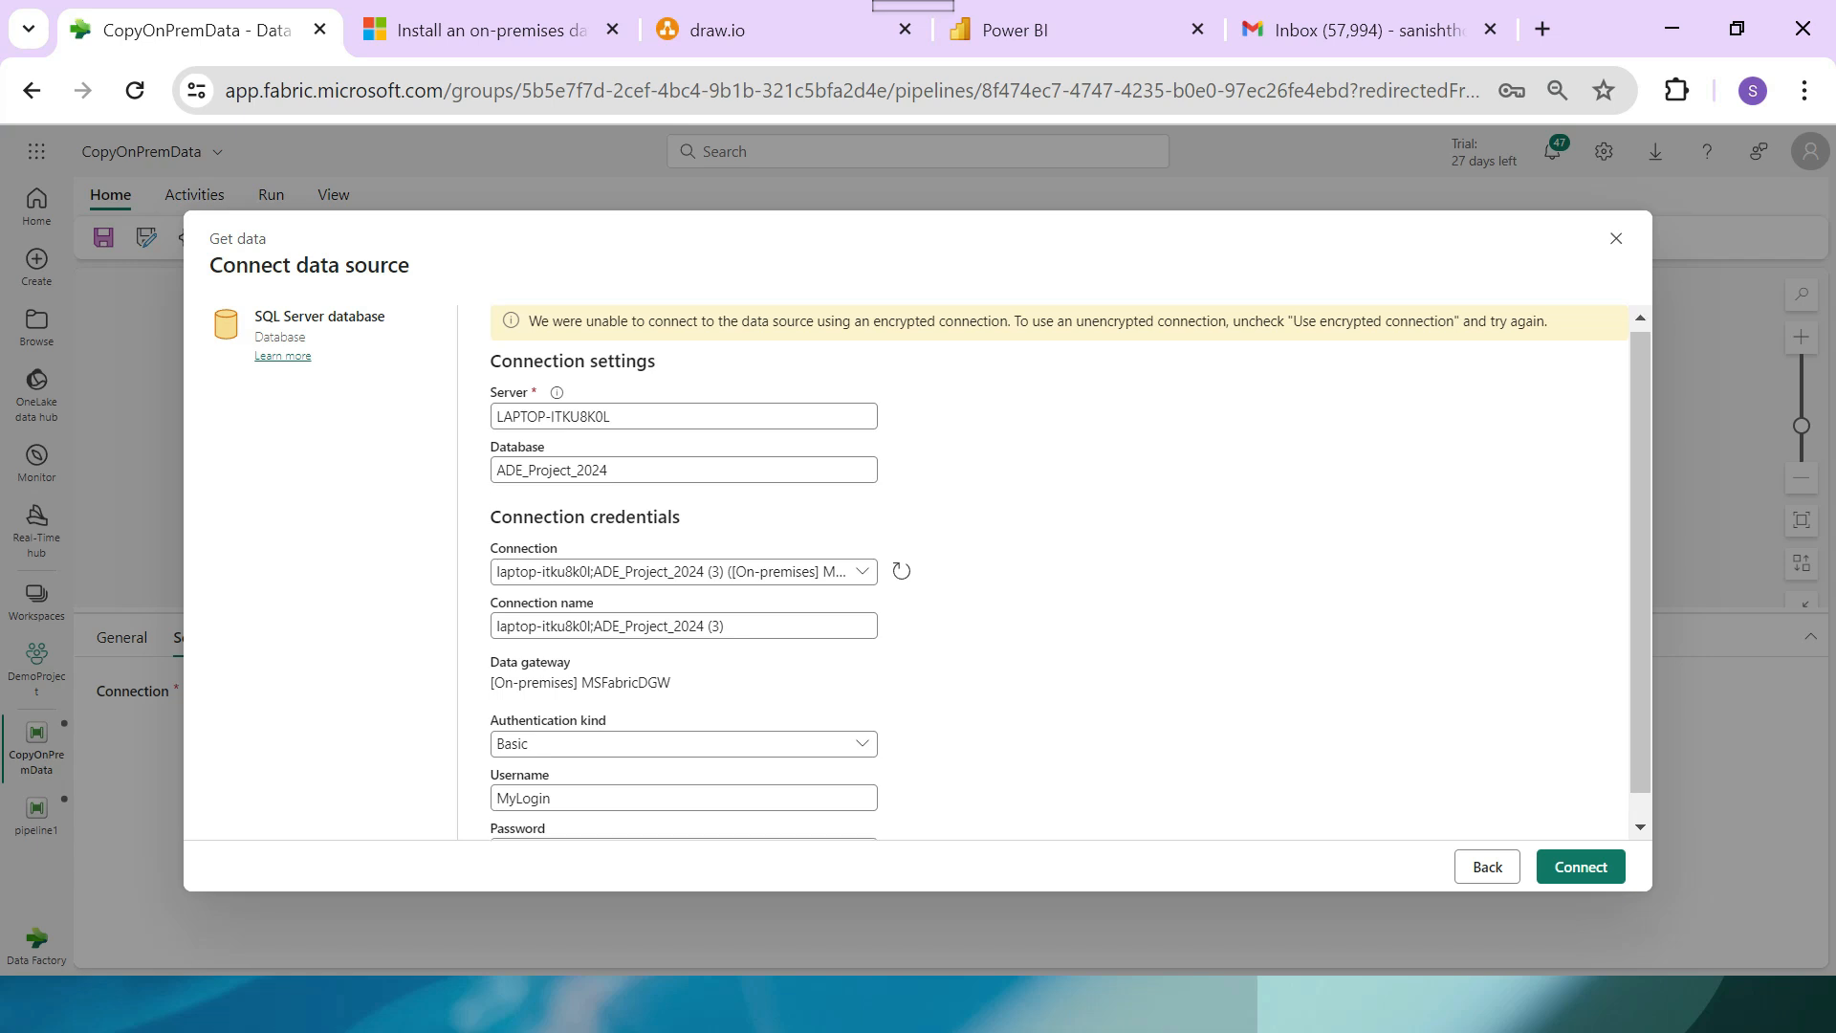
scroll(1060, 574, "down", 1)
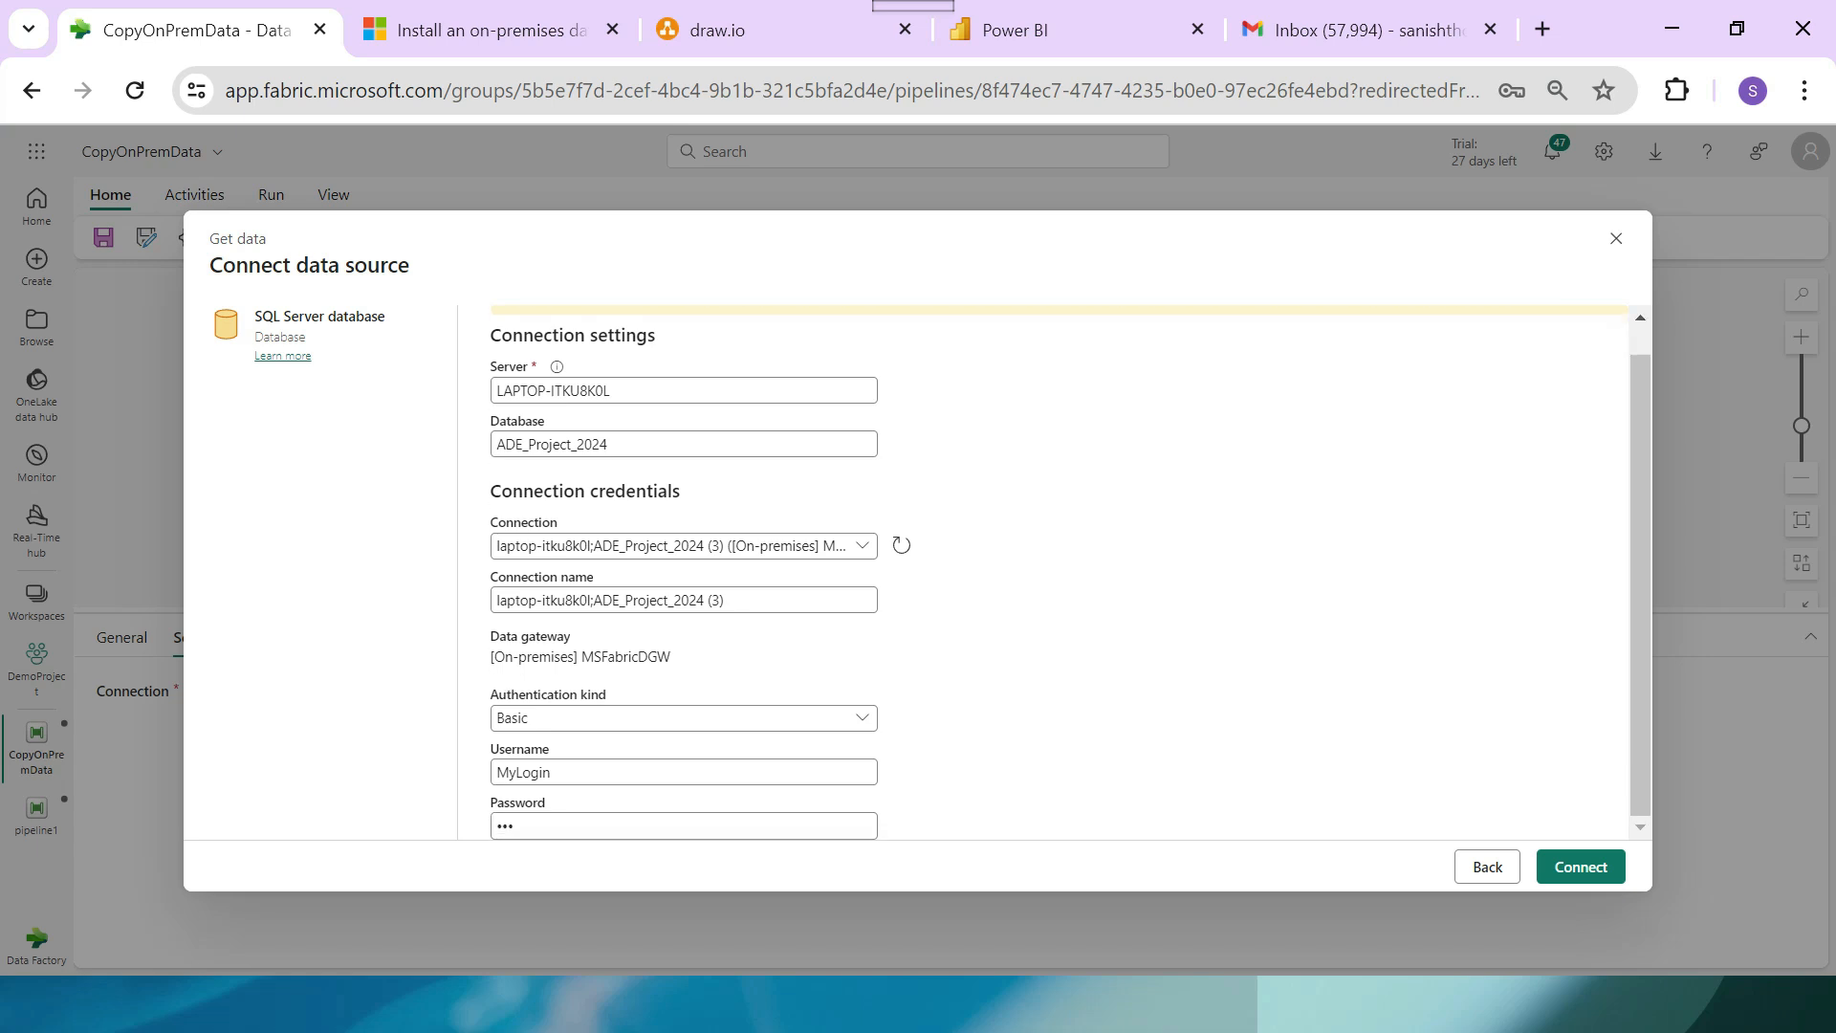
left_click(1581, 866)
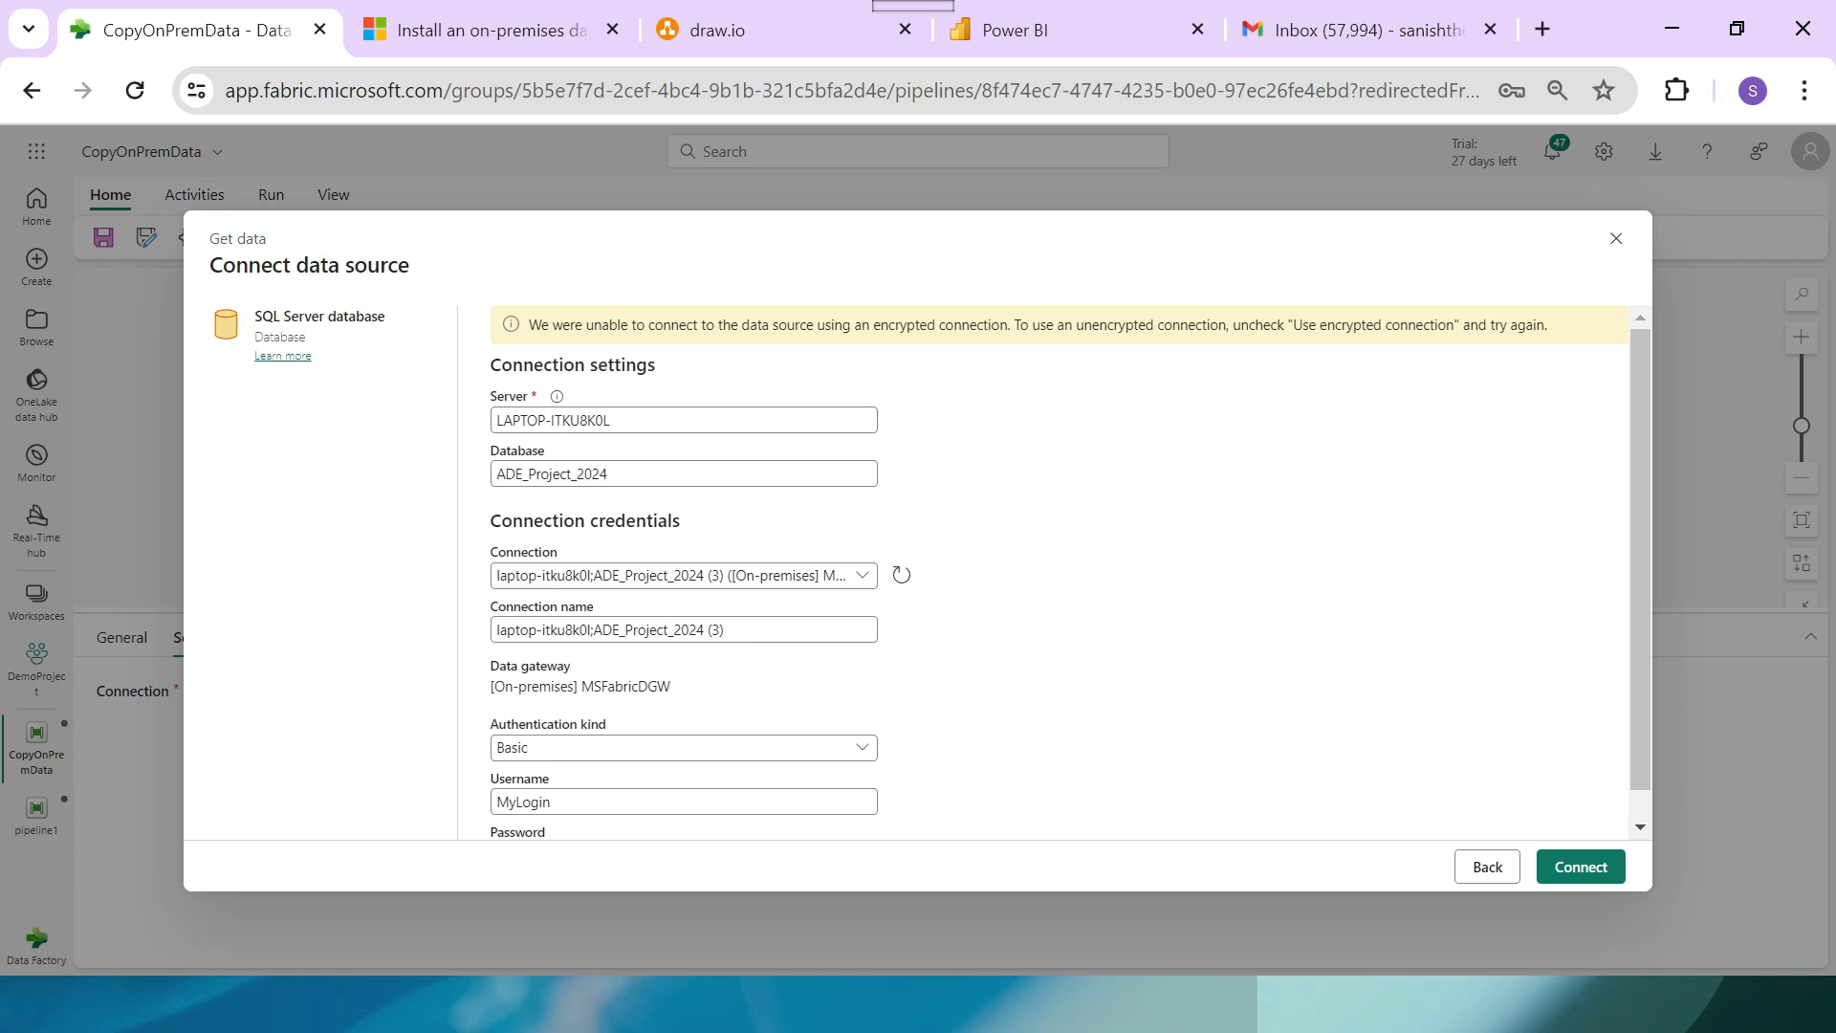
Review the available connections and keep the ADE_Project_2024 (3) connection on the MSFabricDGW gateway selected.
scroll(1052, 573, "down", 1)
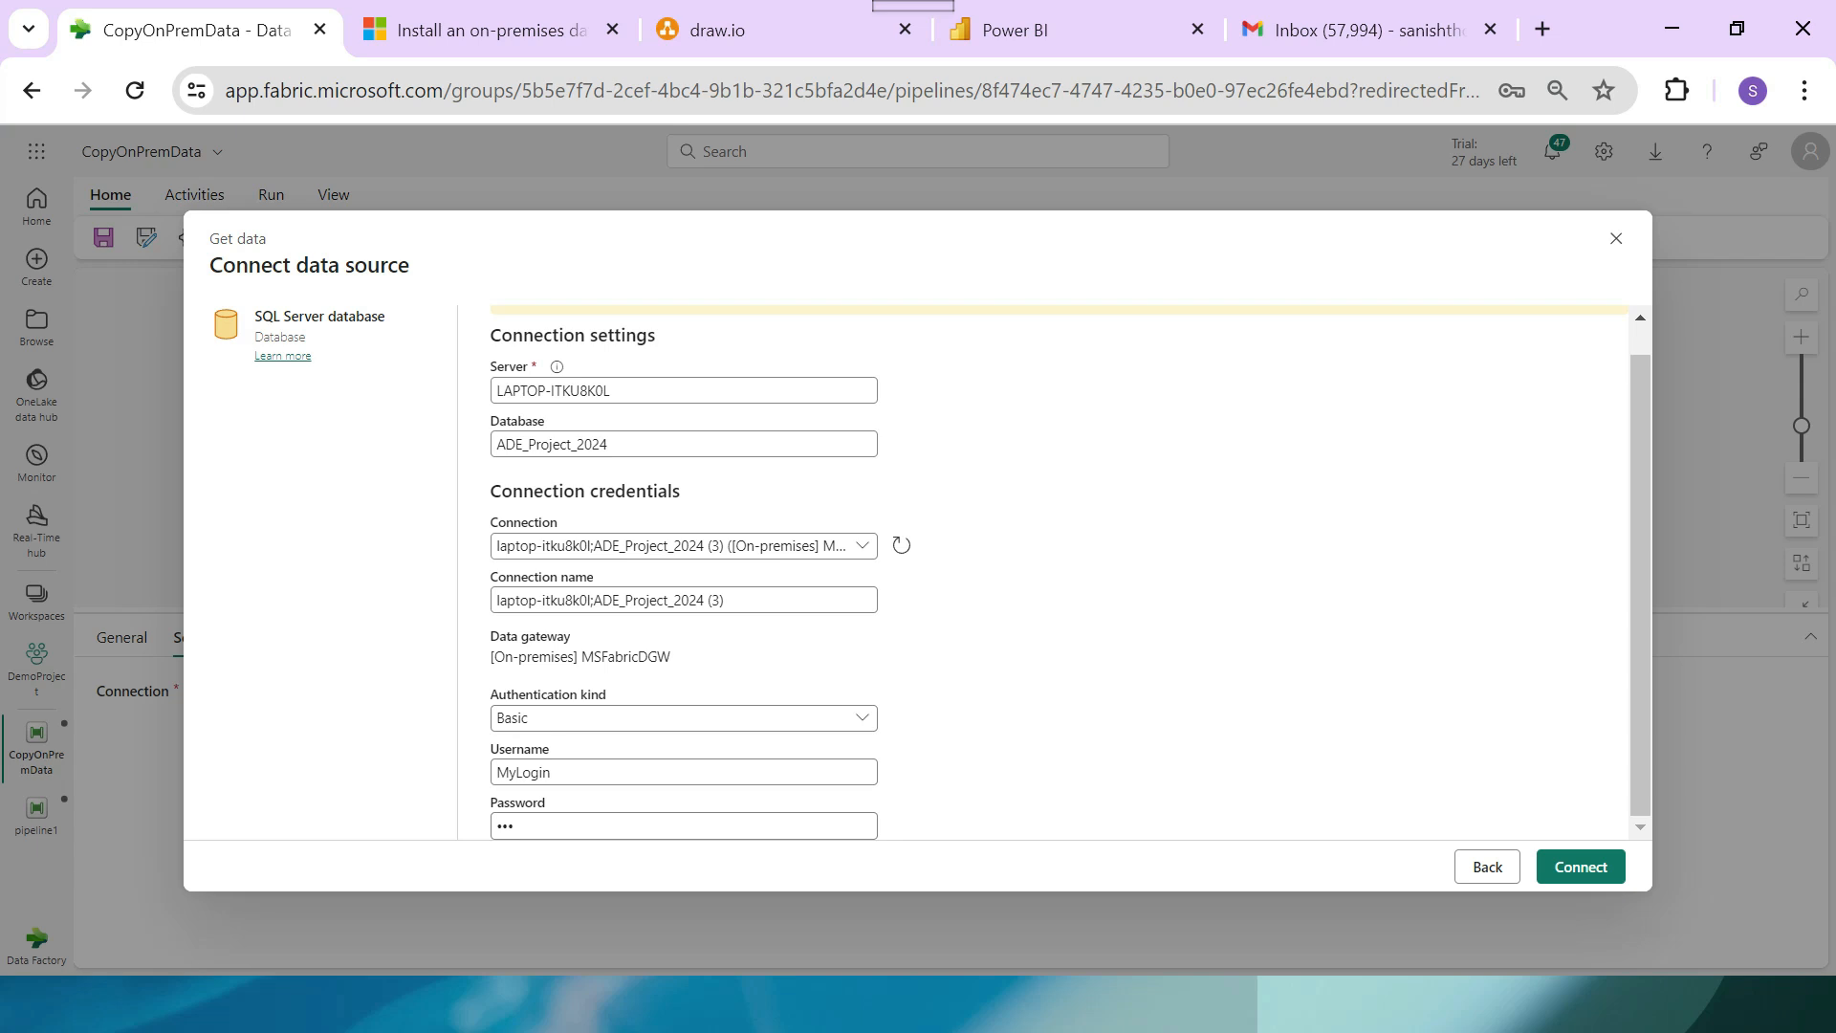
key("ctrl+minus")
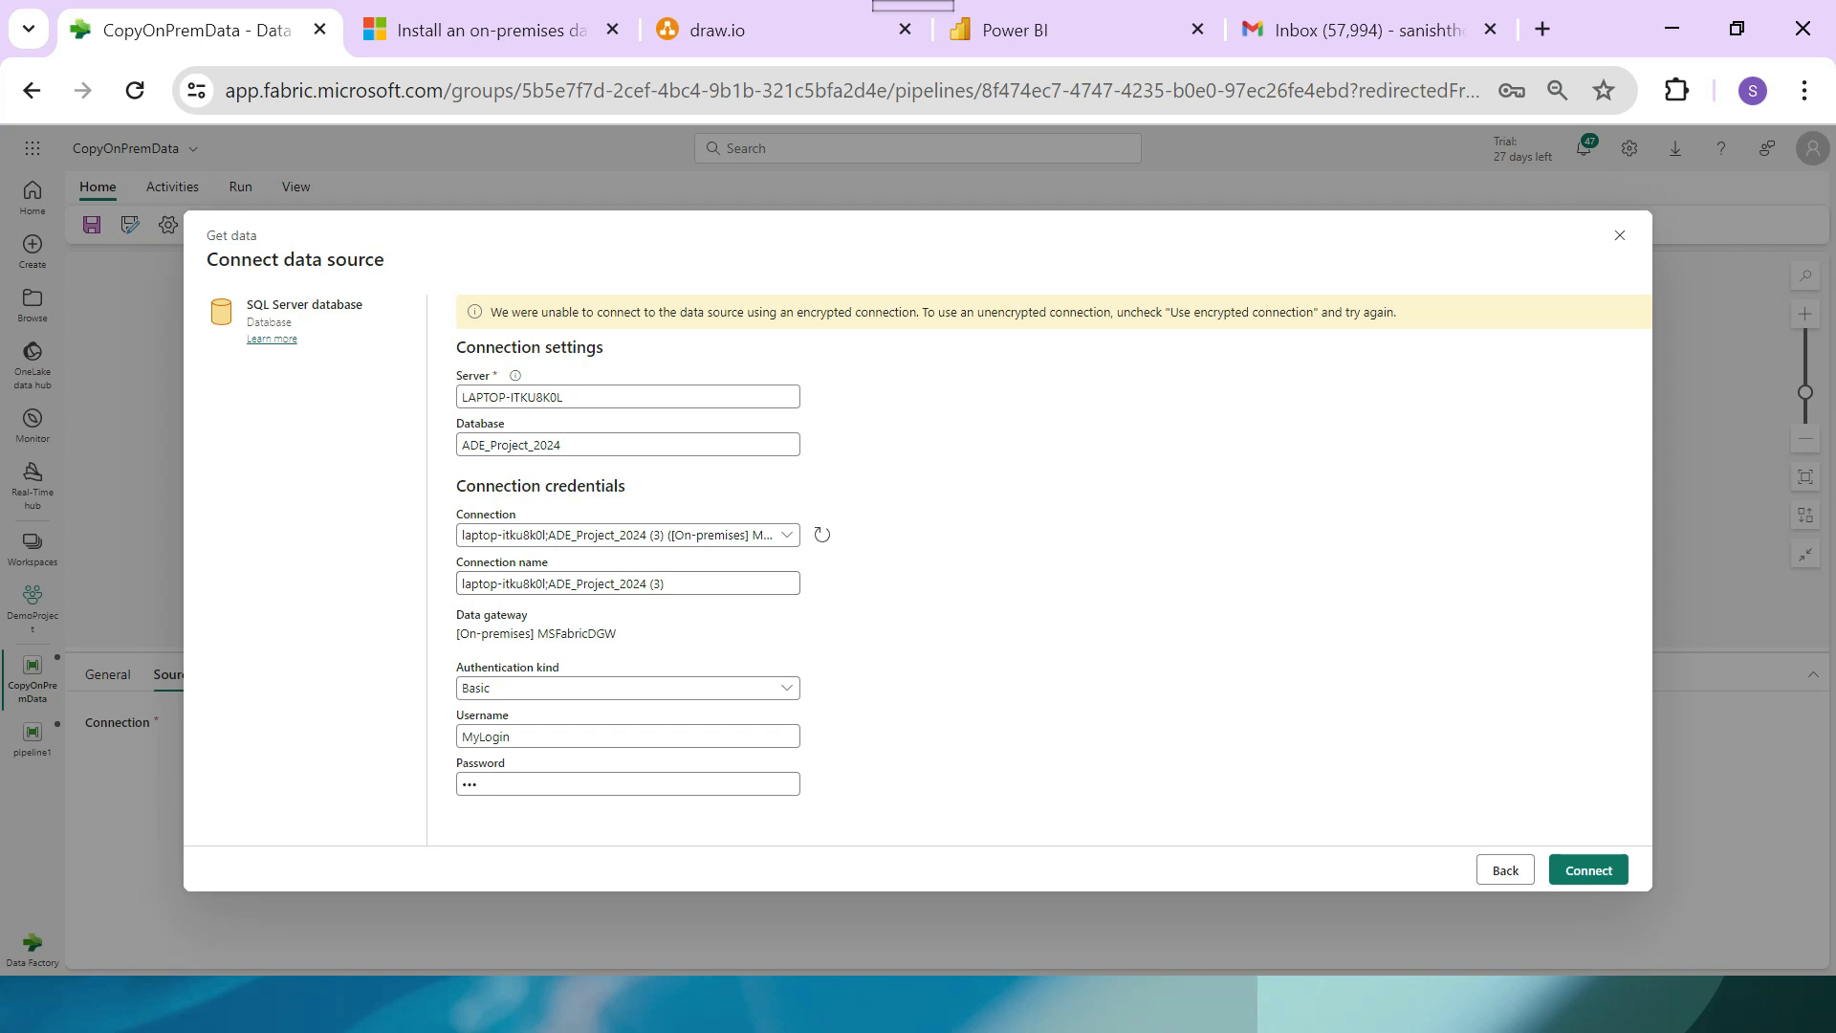
left_click(786, 535)
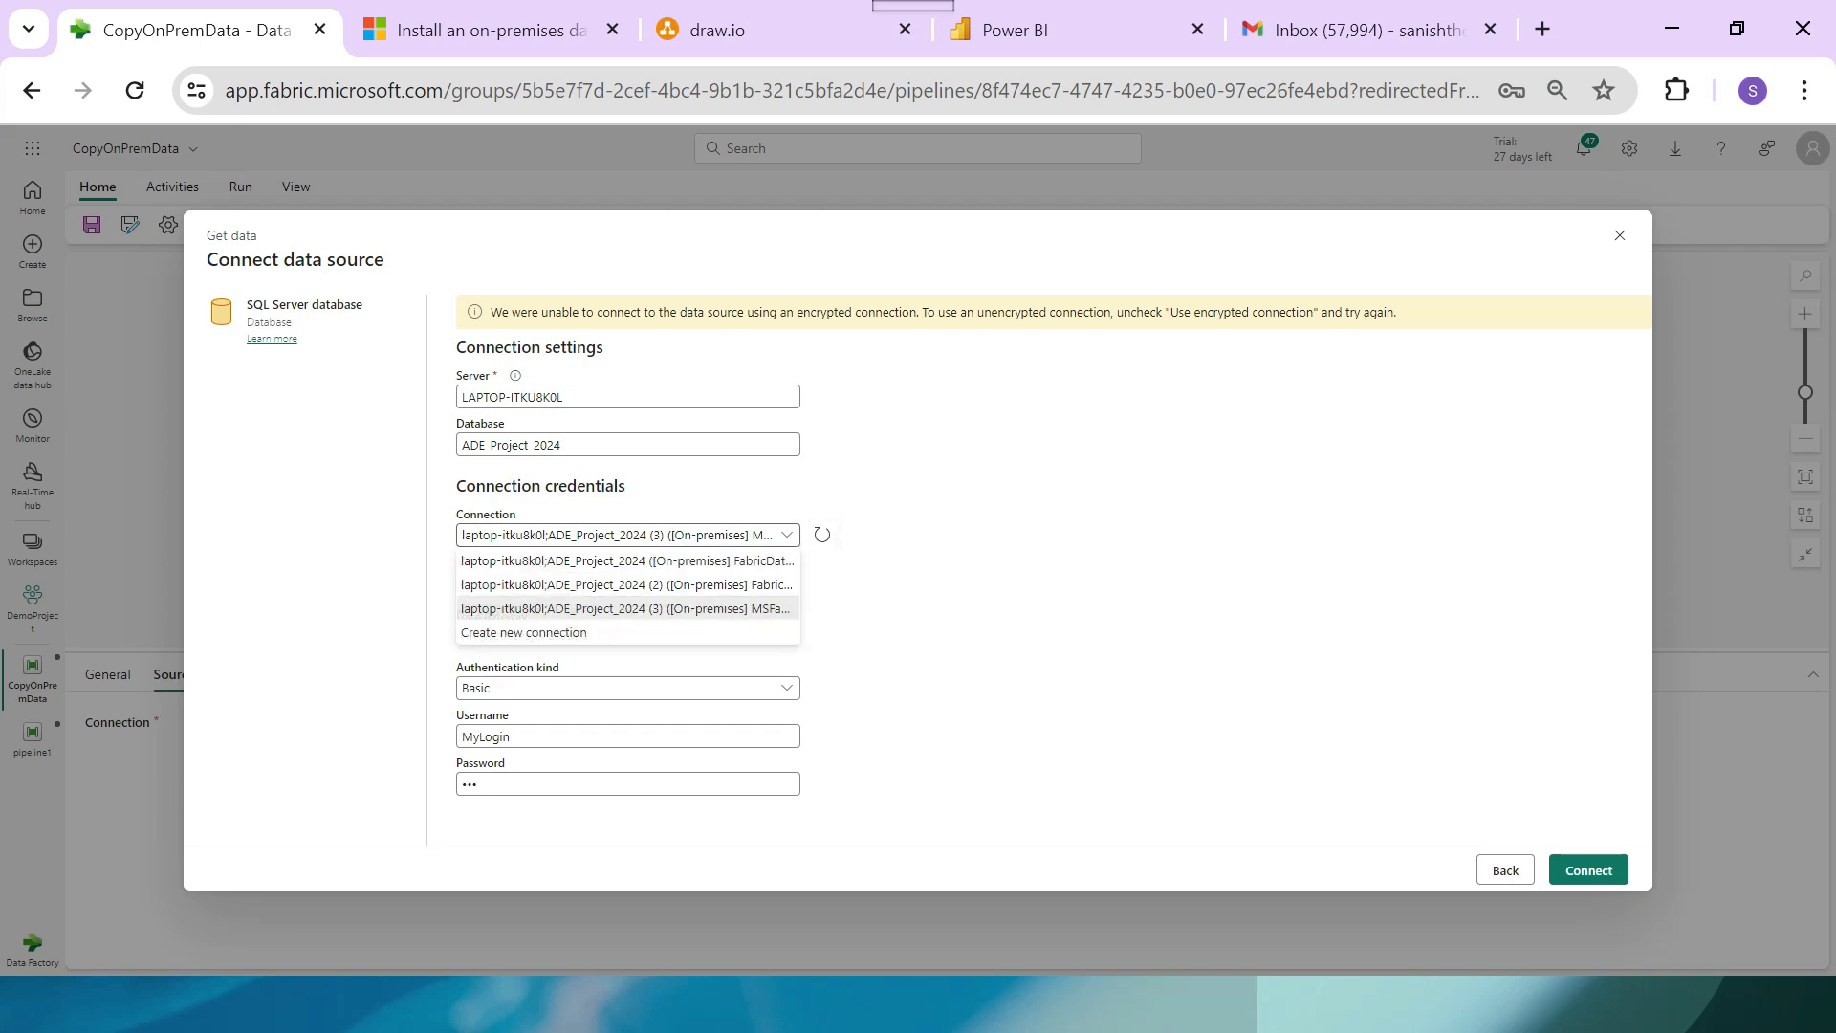
left_click(786, 535)
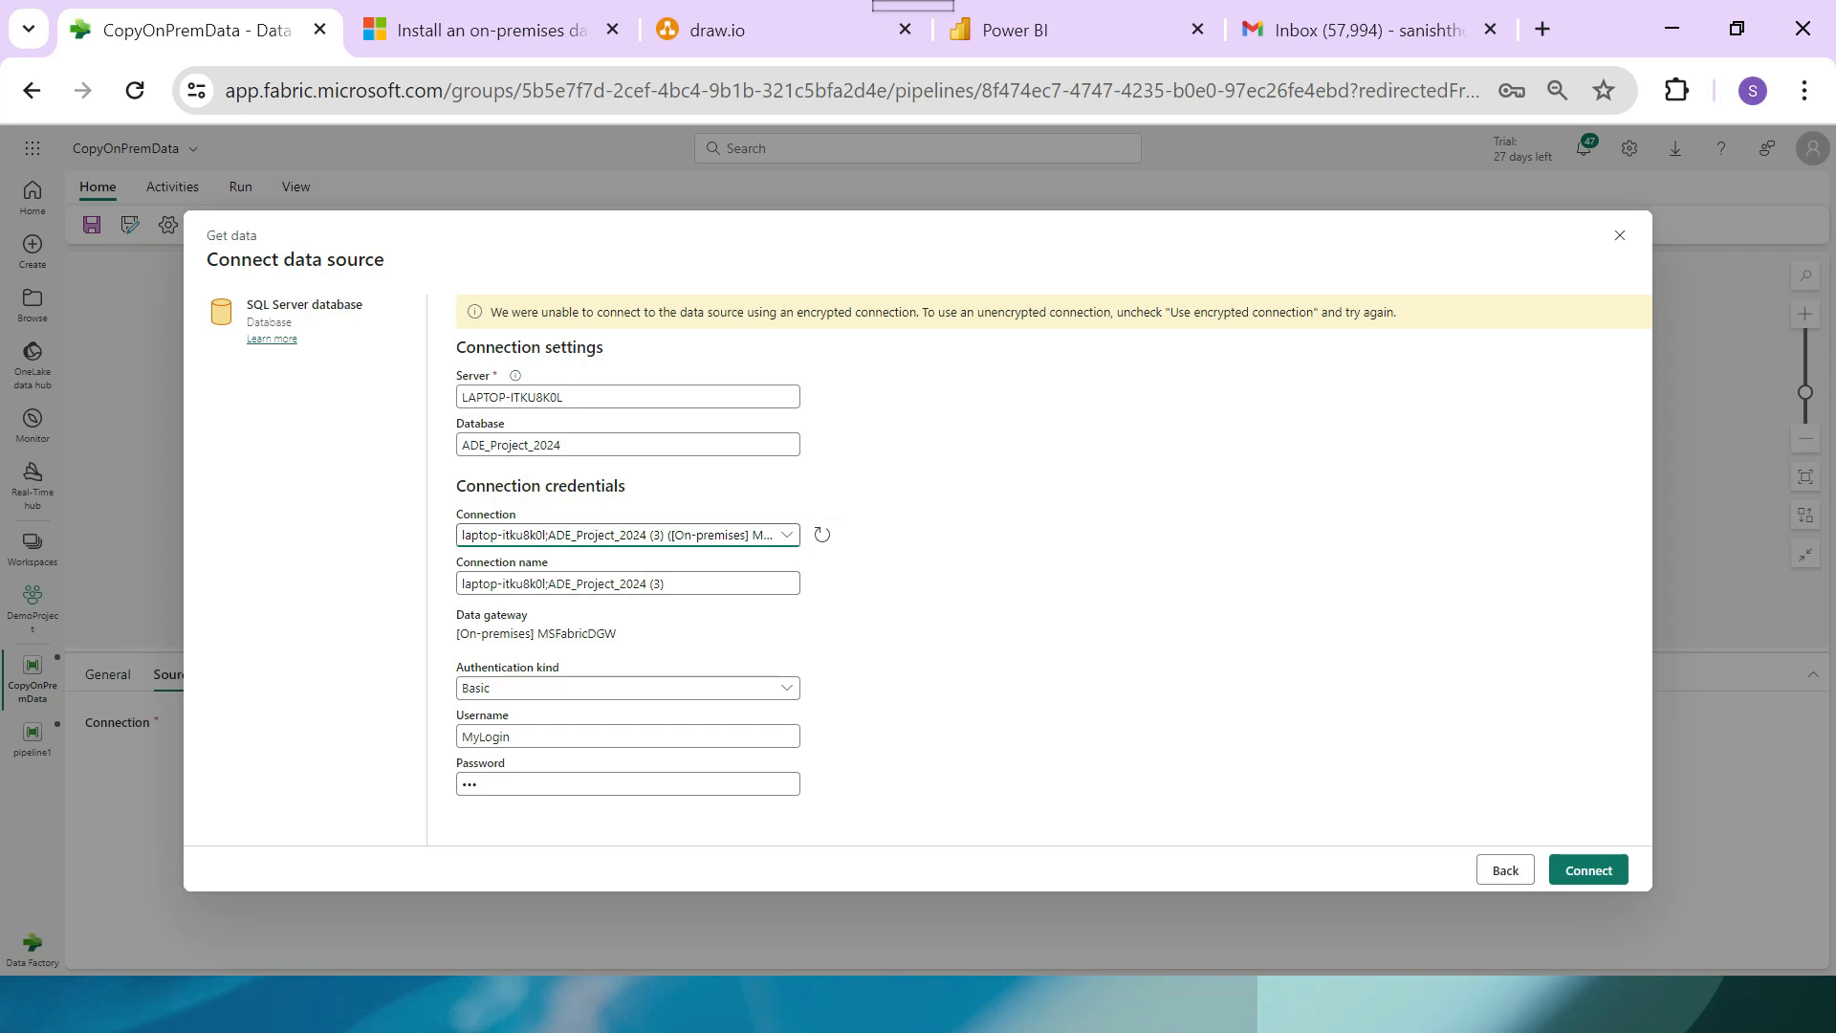
left_click(786, 535)
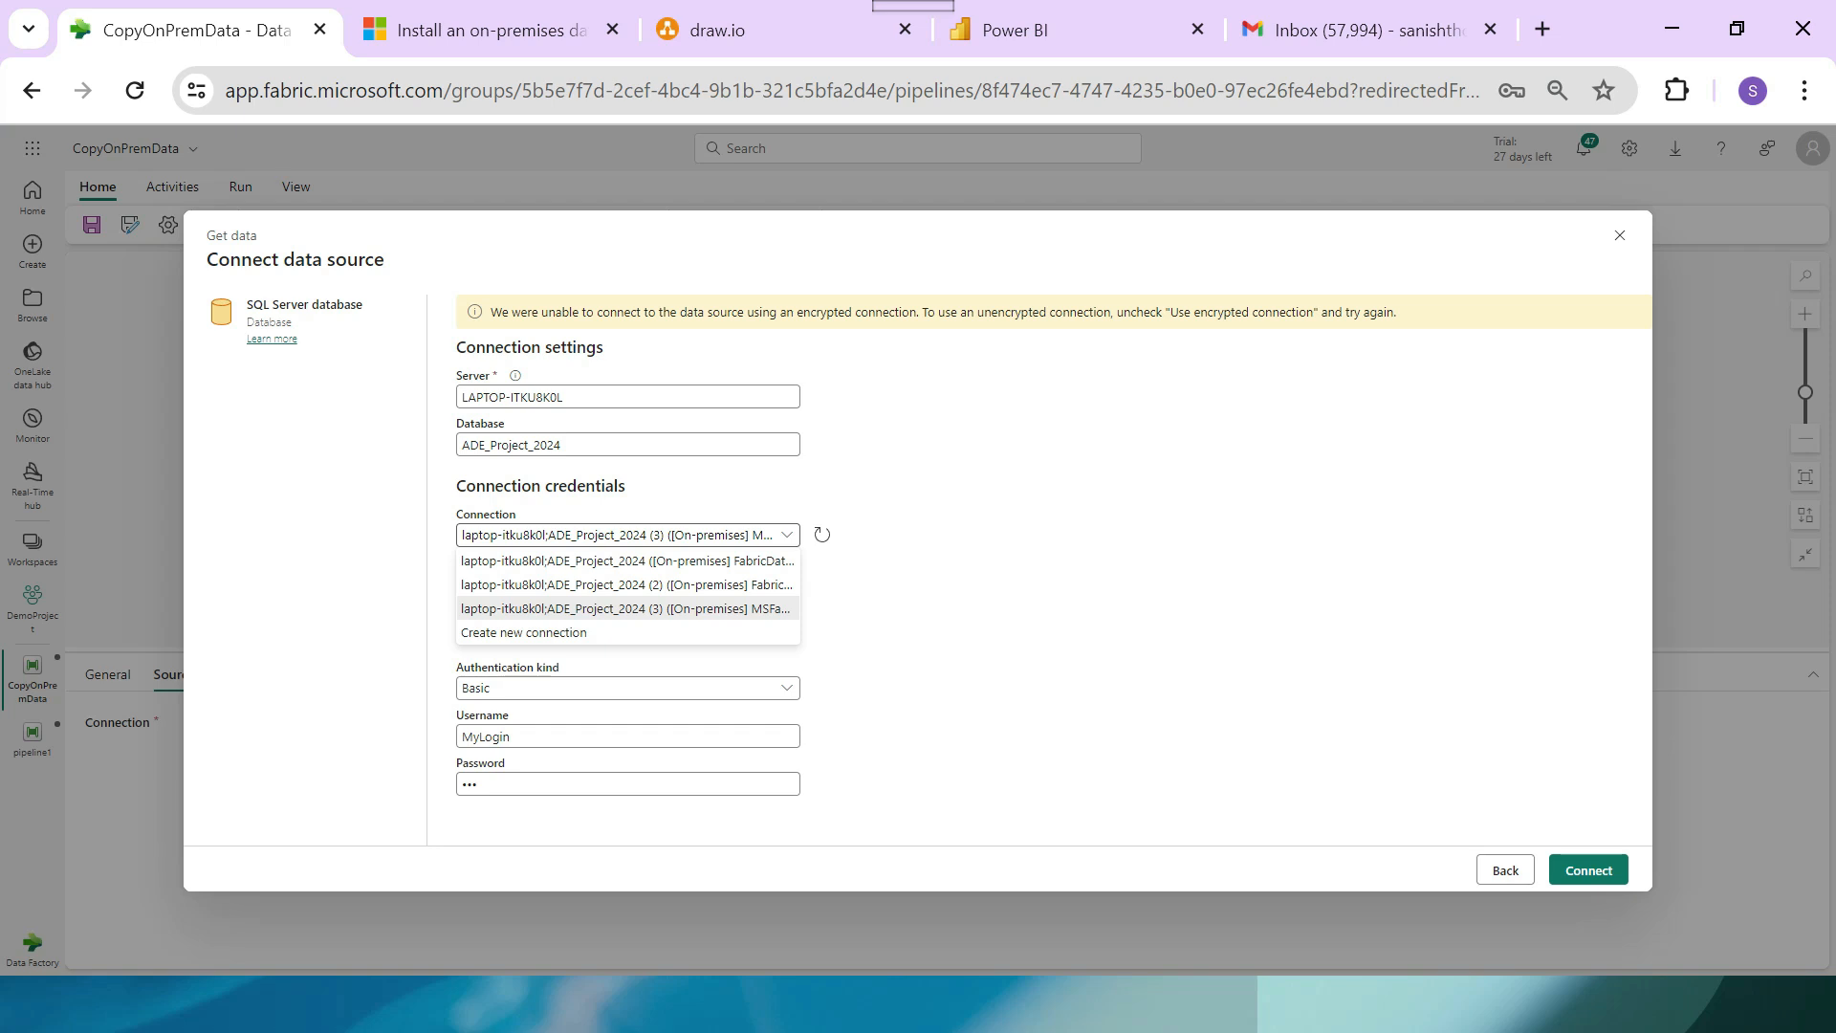
left_click(627, 608)
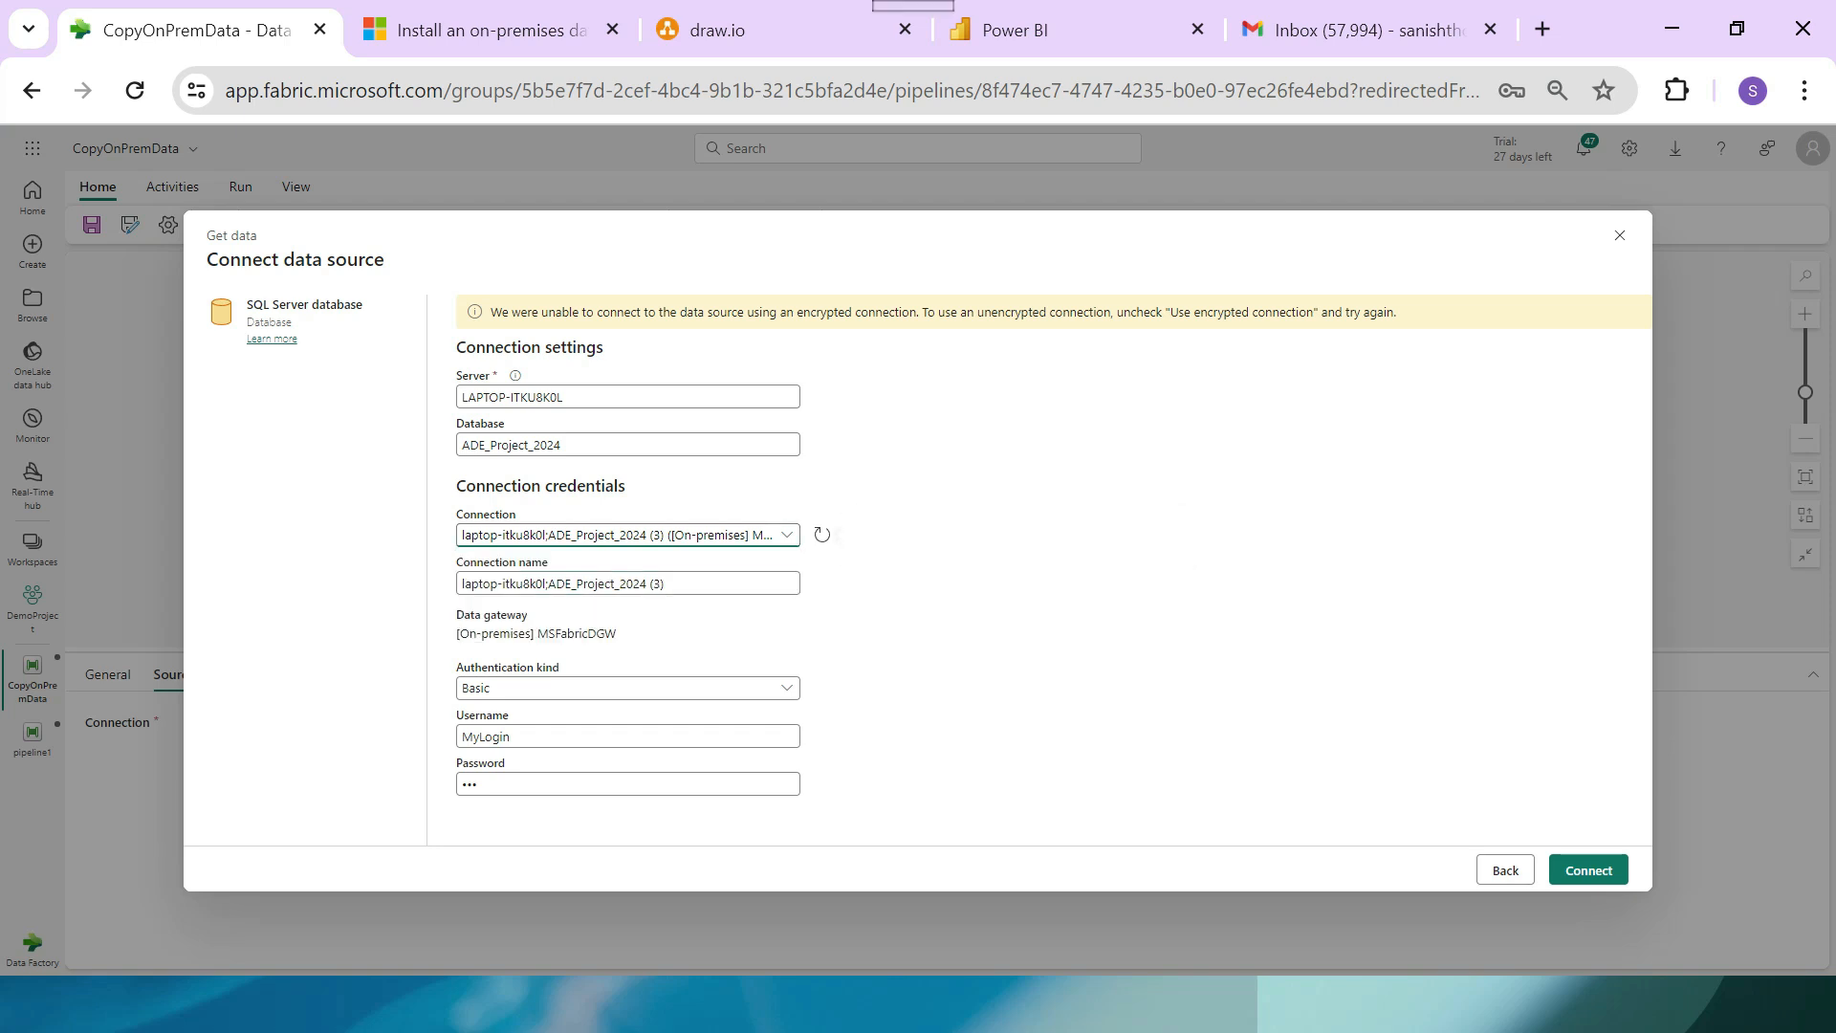
Switch the connection's authentication kind to Windows and return it to Basic.
left_click(786, 689)
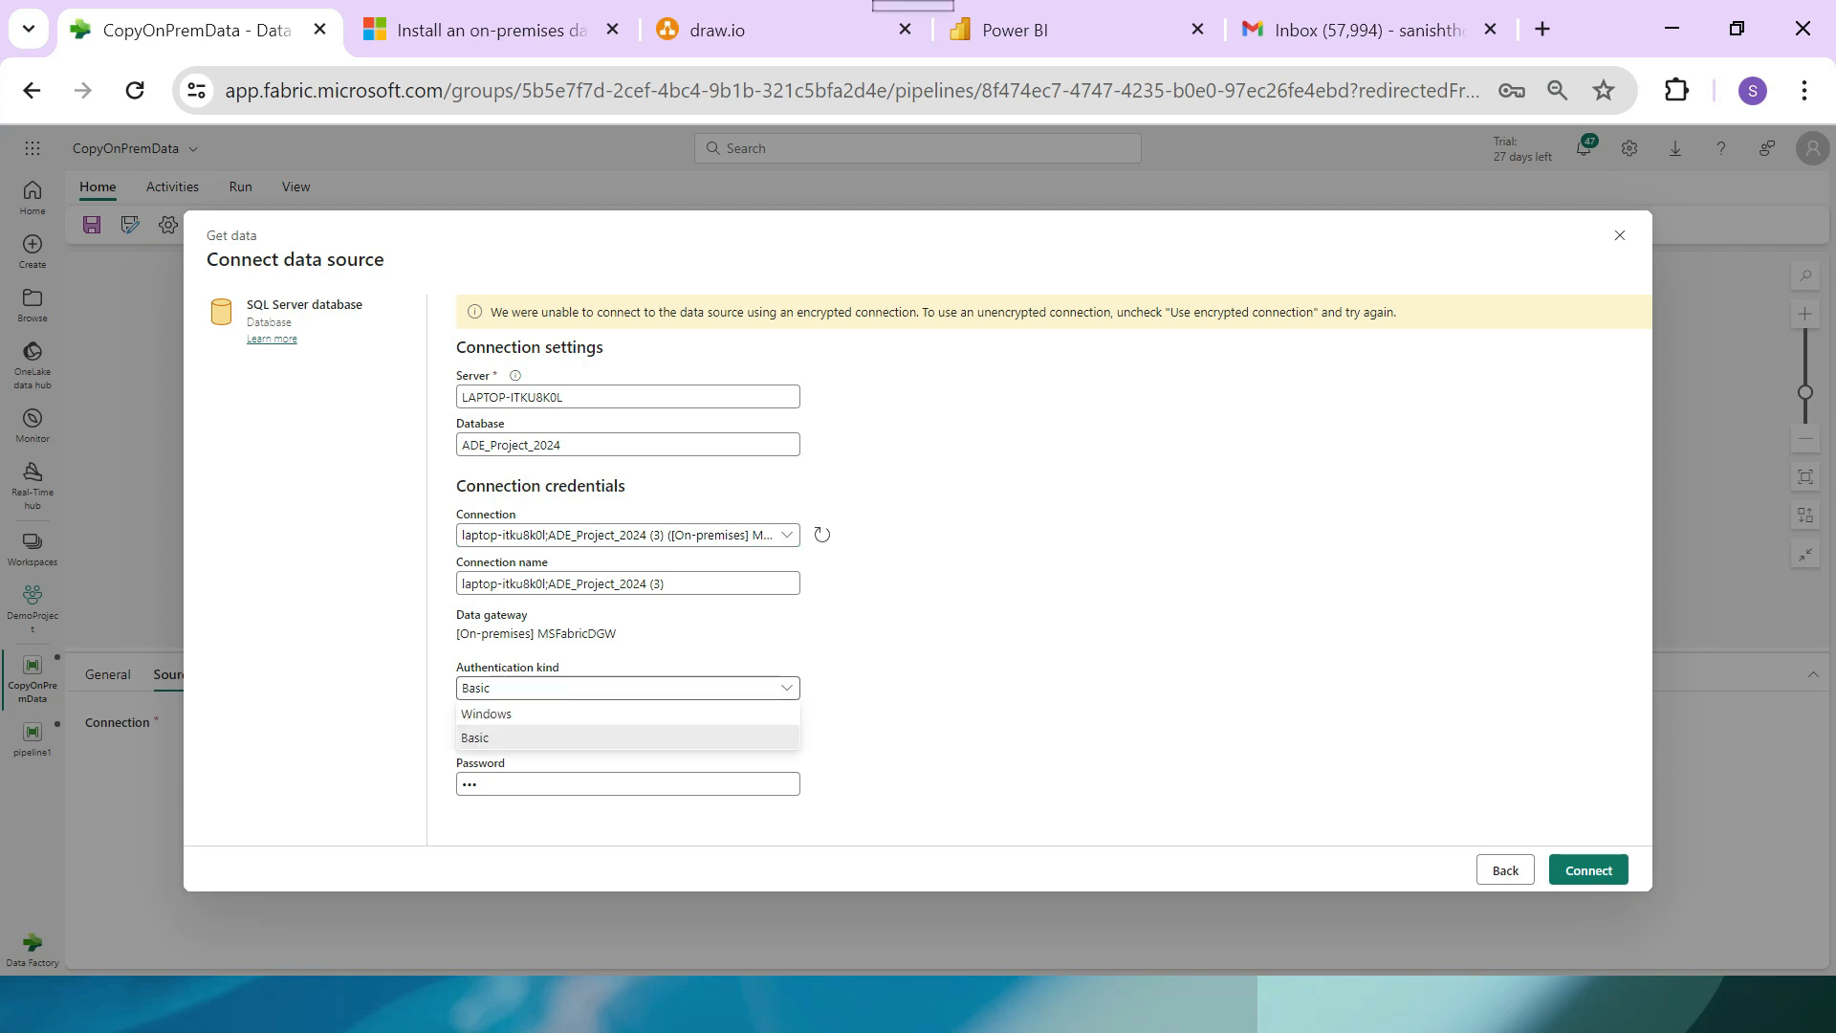
left_click(627, 715)
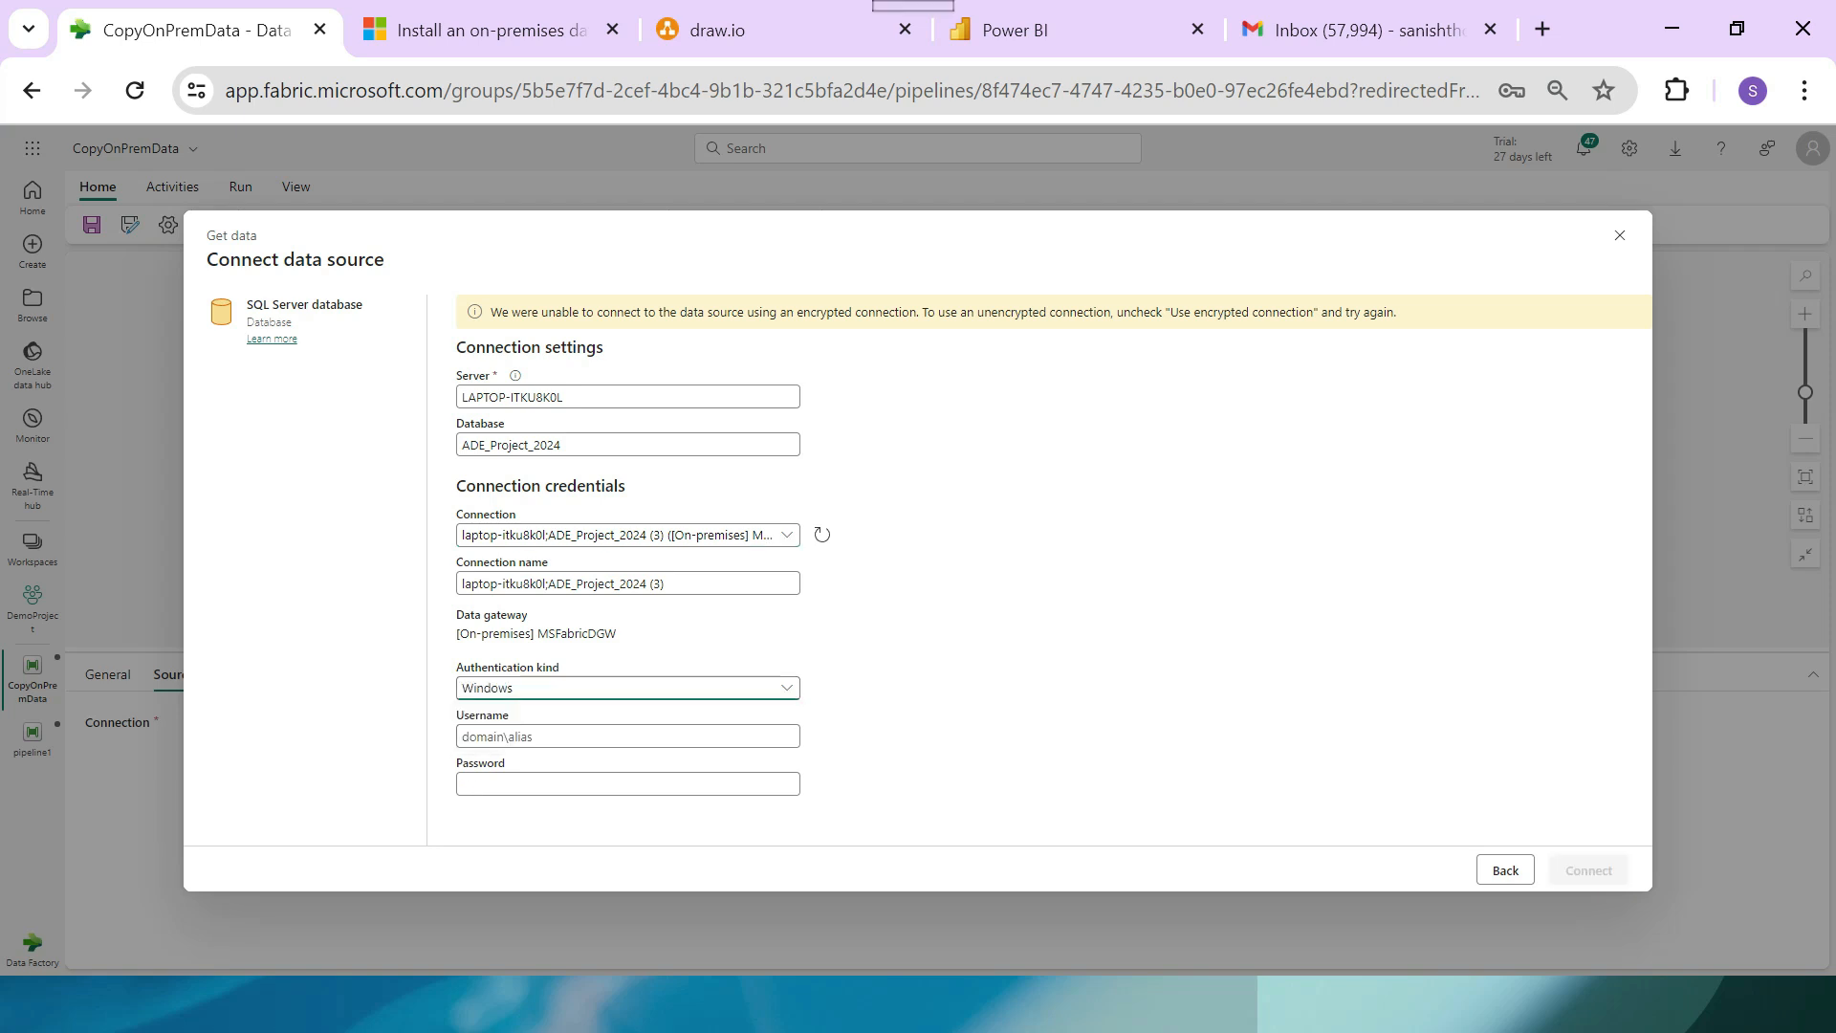
left_click(627, 784)
left_click(528, 737)
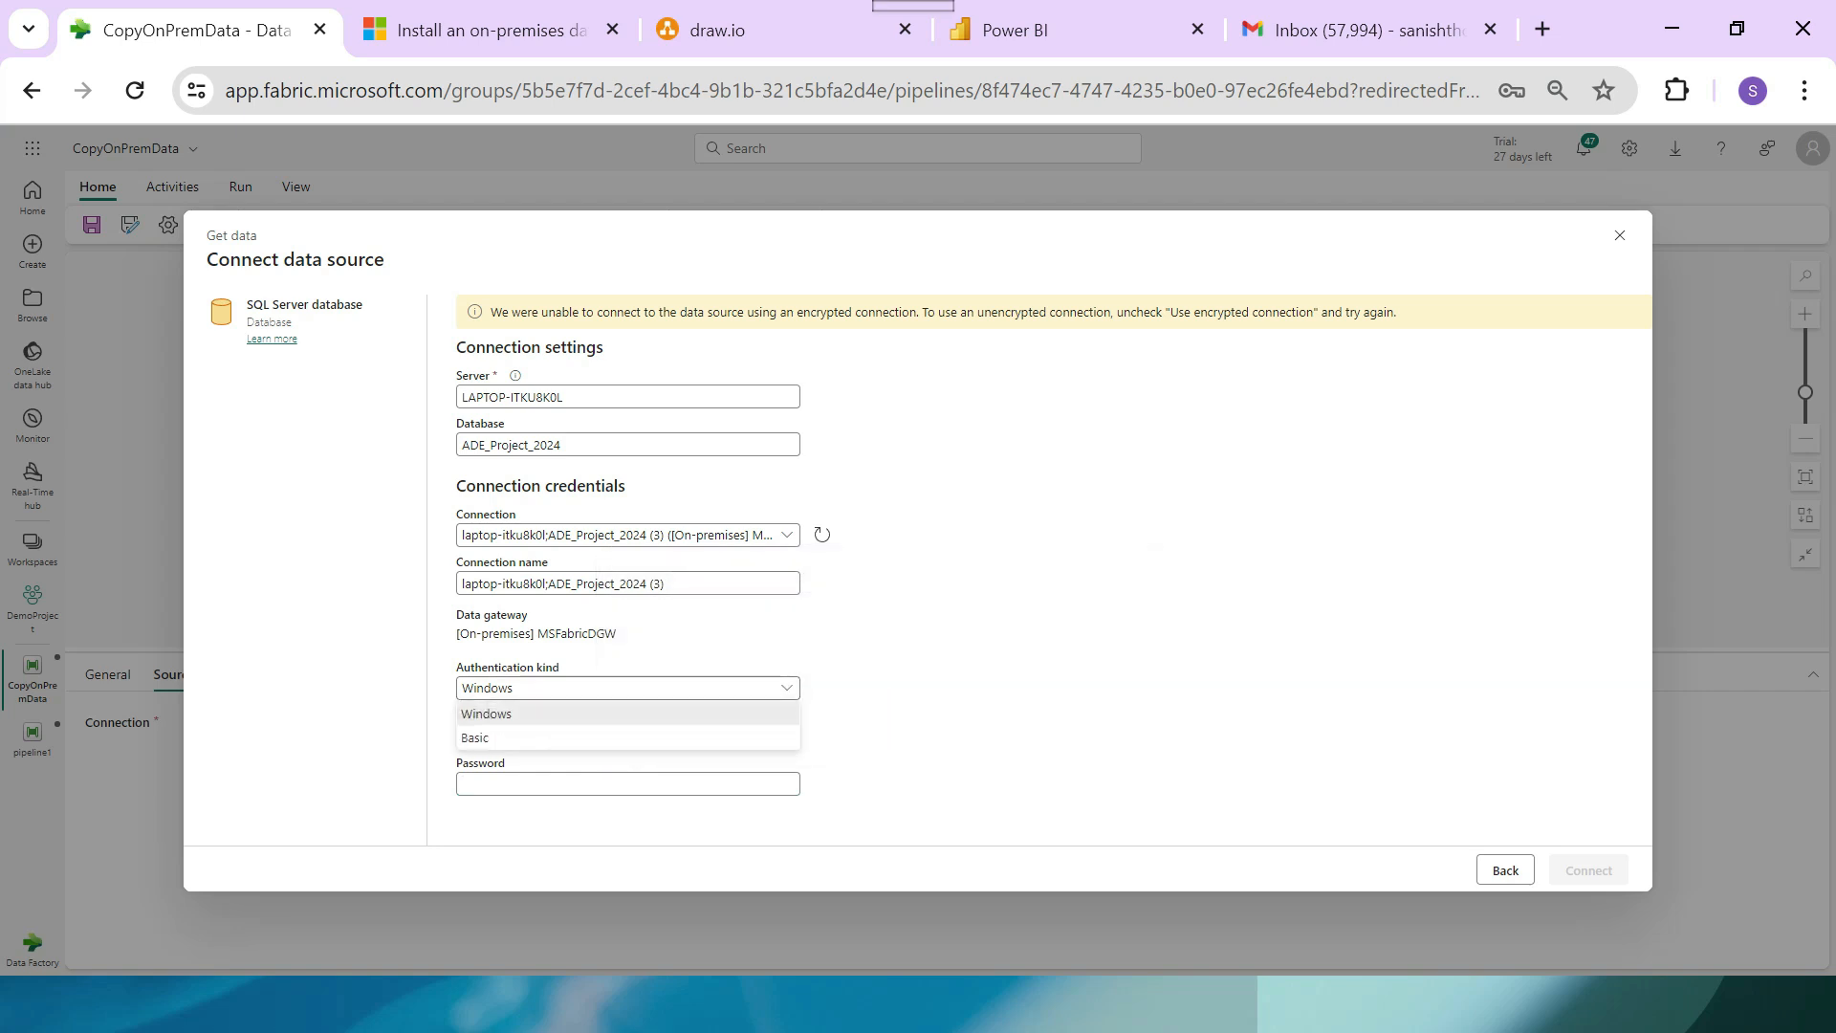
left_click(627, 736)
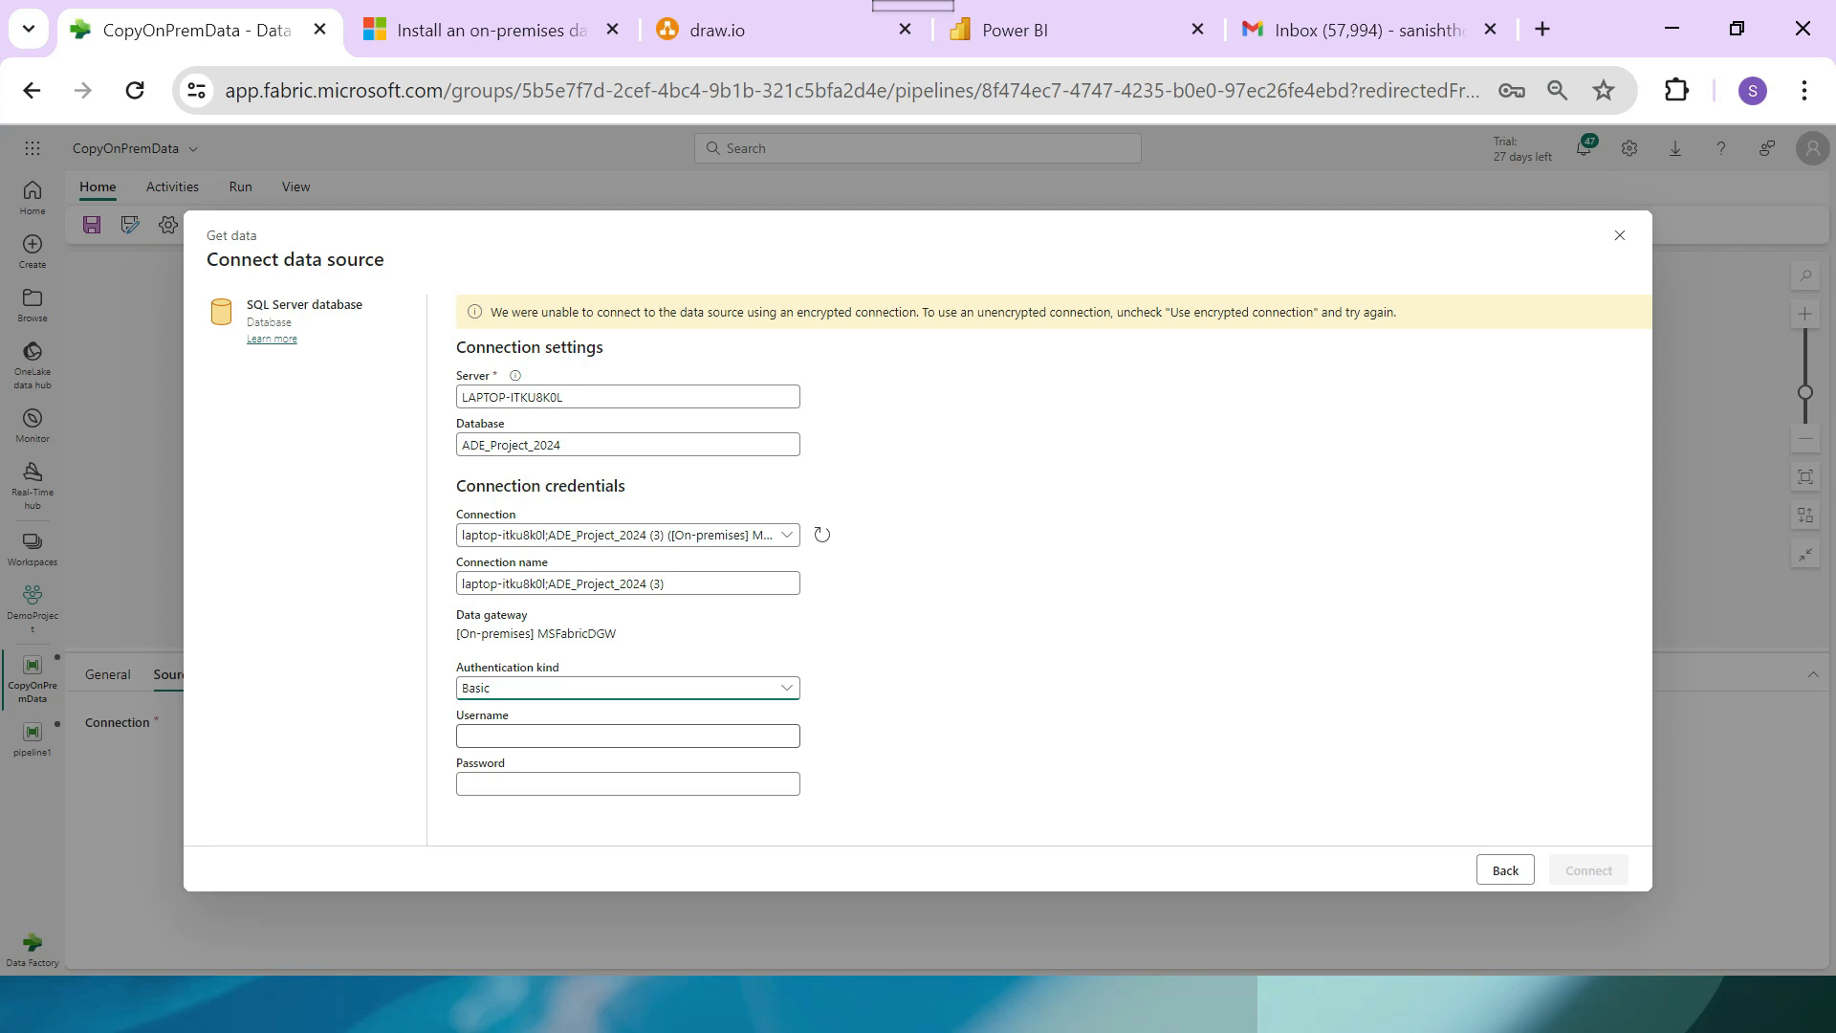
Enter MyLogin as the username again, fill in the account password, and retry connecting to the data source.
left_click(627, 735)
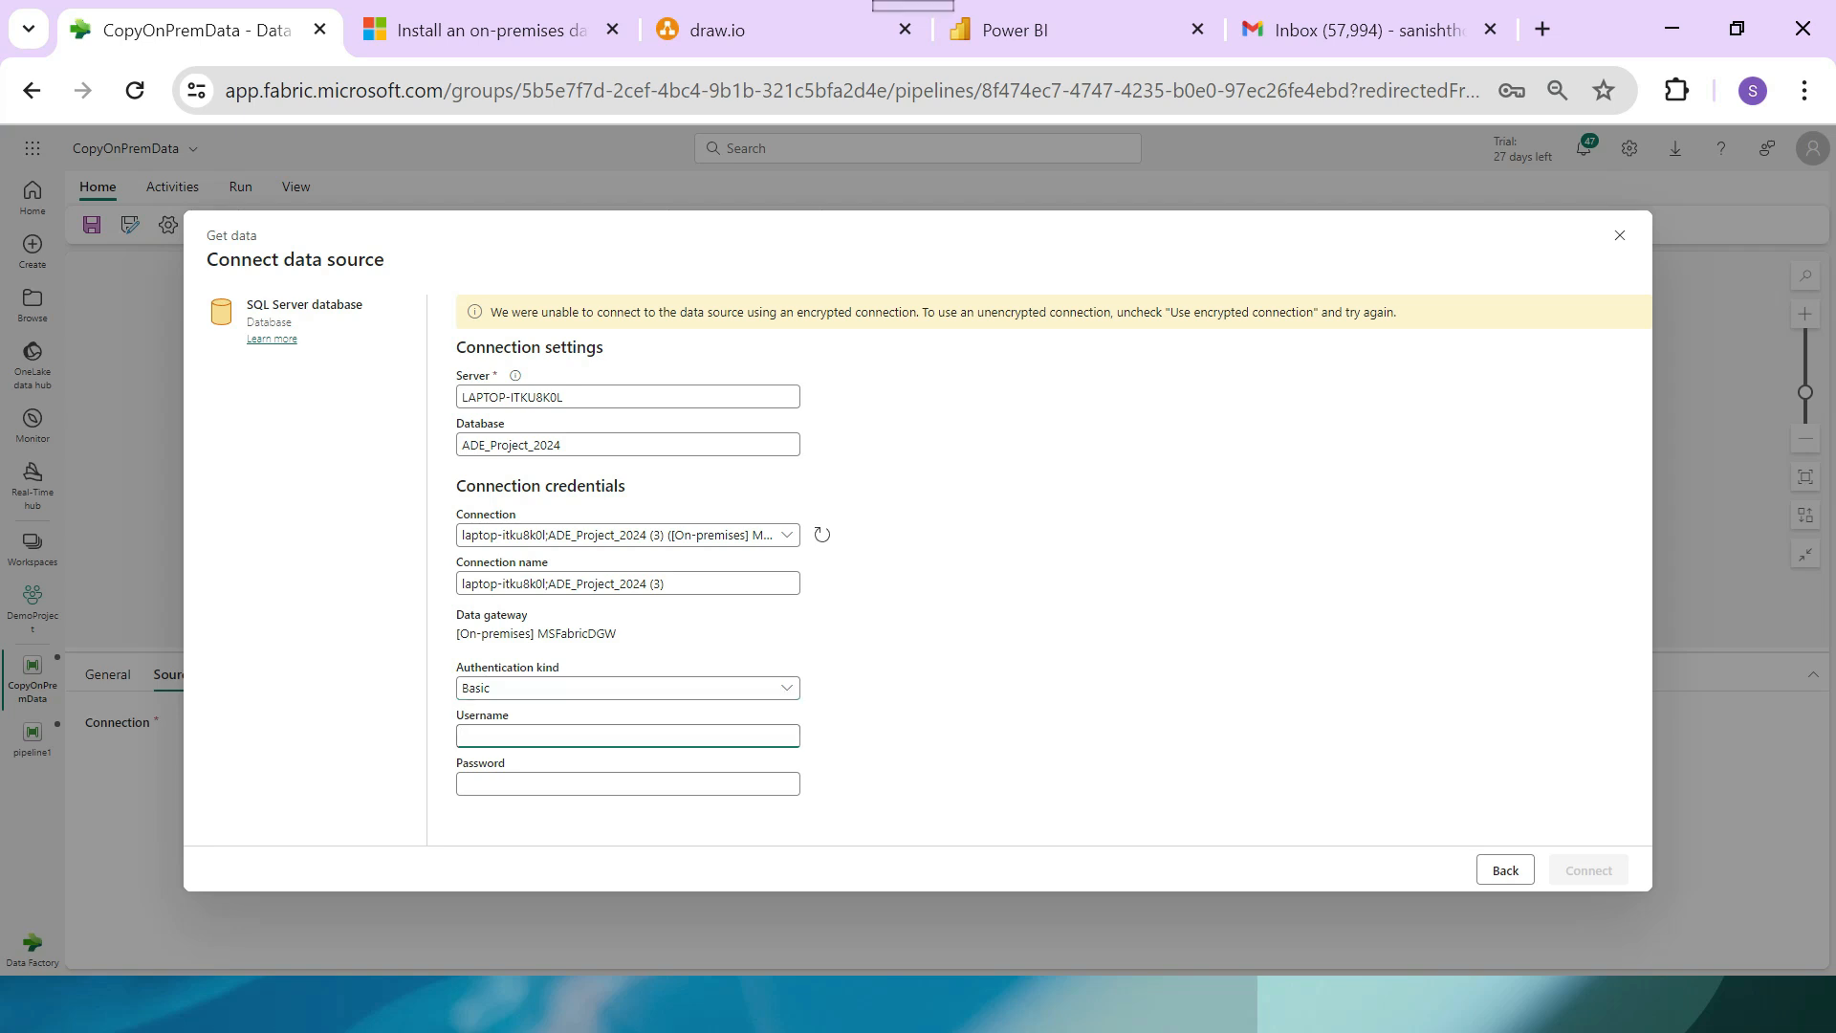
key("ctrl+v")
left_click(627, 784)
type("•••")
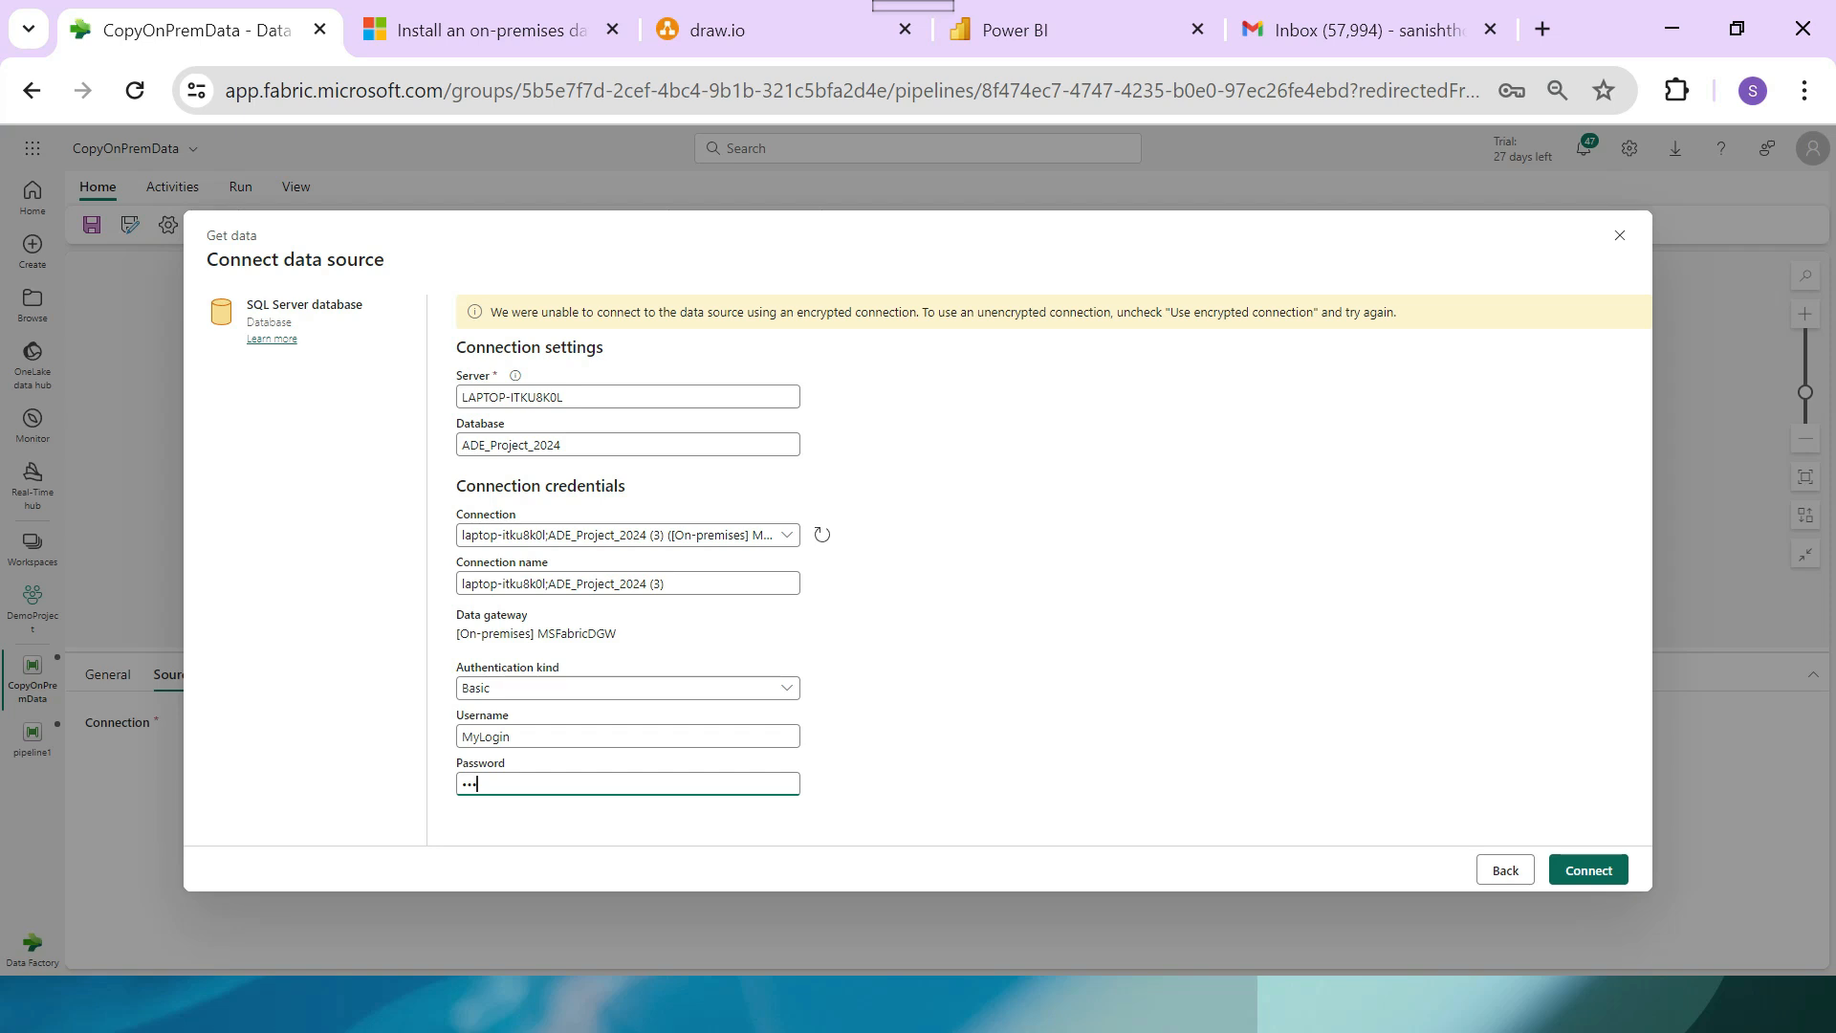
left_click(1588, 871)
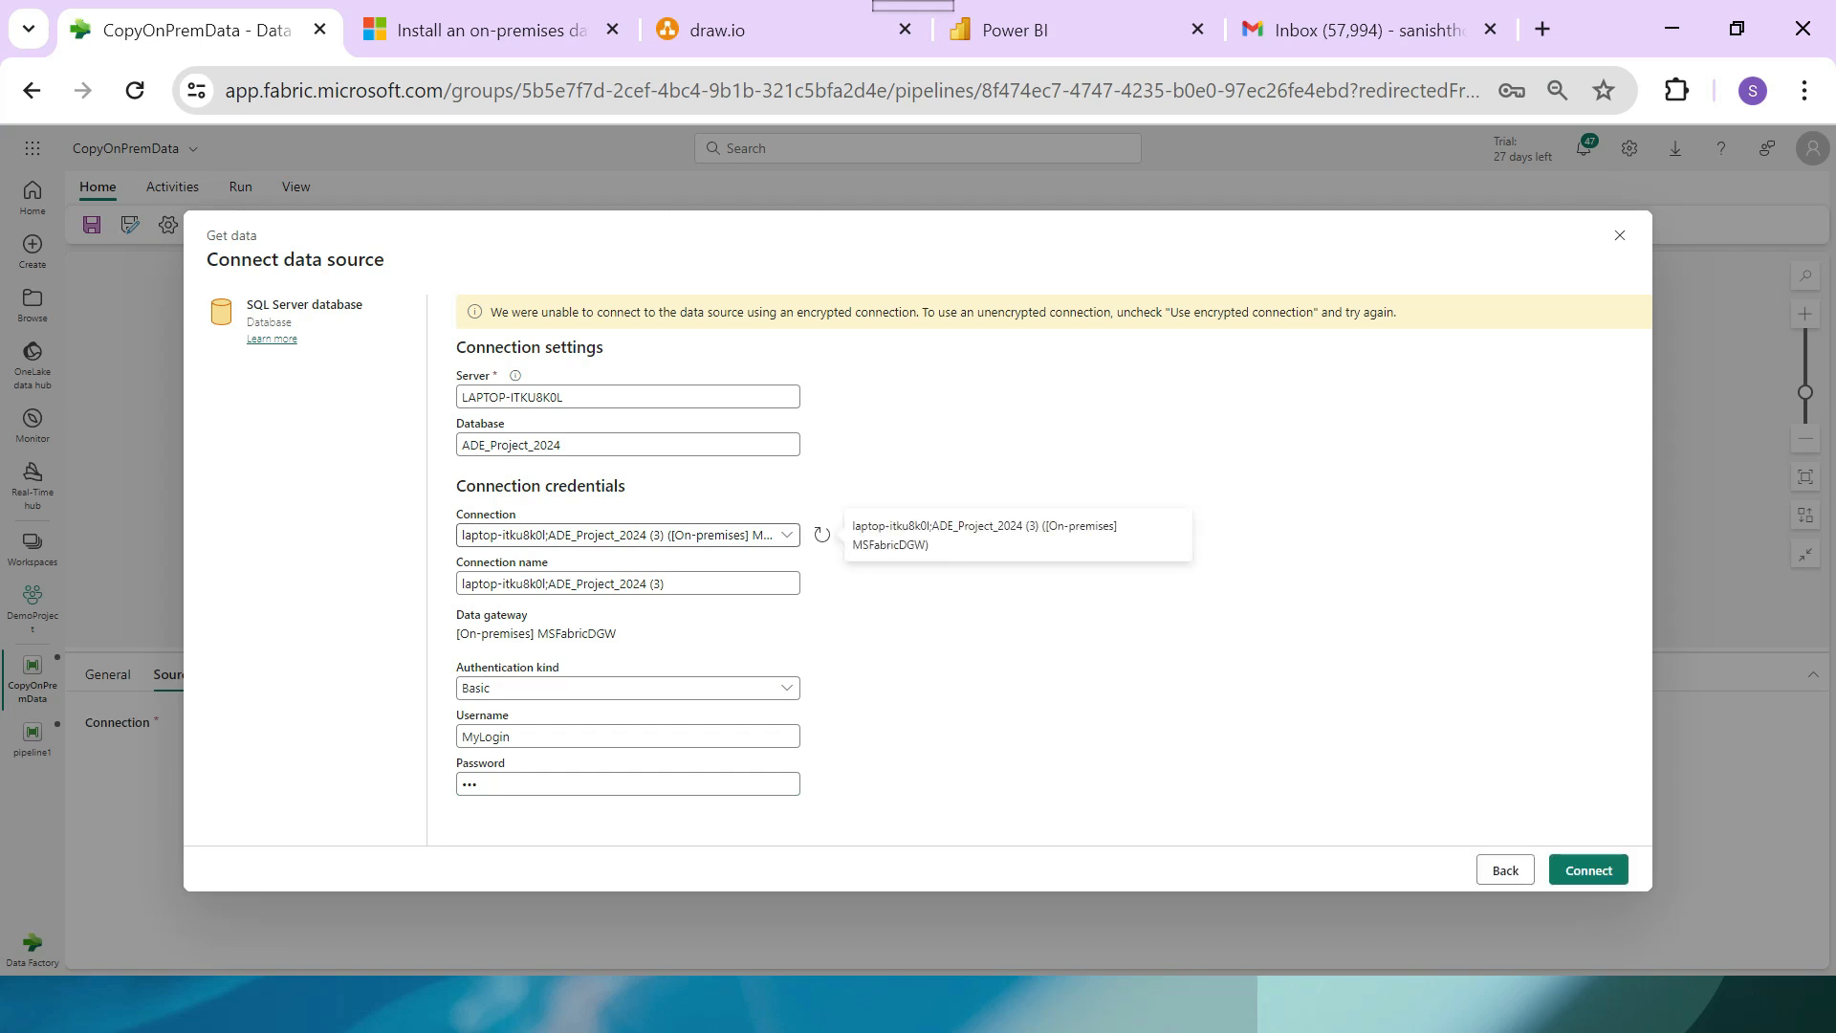
Refresh the list of connections and try to connect with the ADE_Project_2024 (3) connection again.
left_click(786, 536)
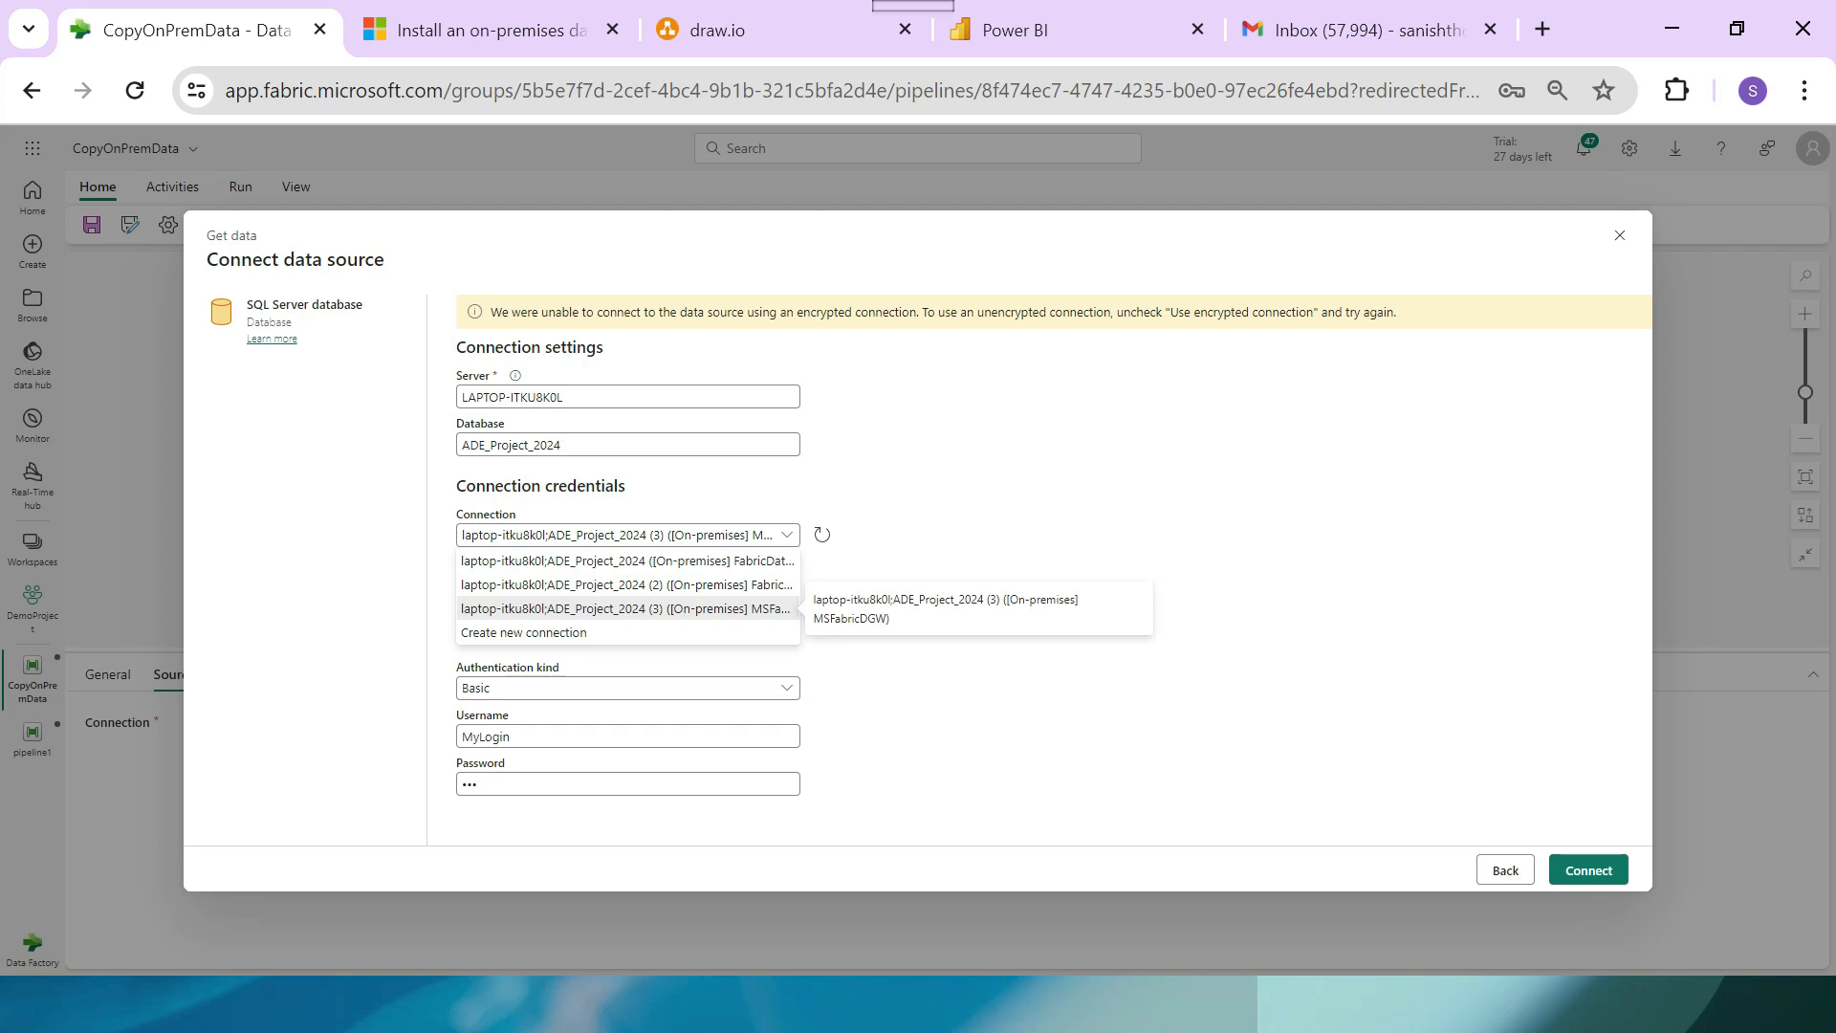
left_click(821, 533)
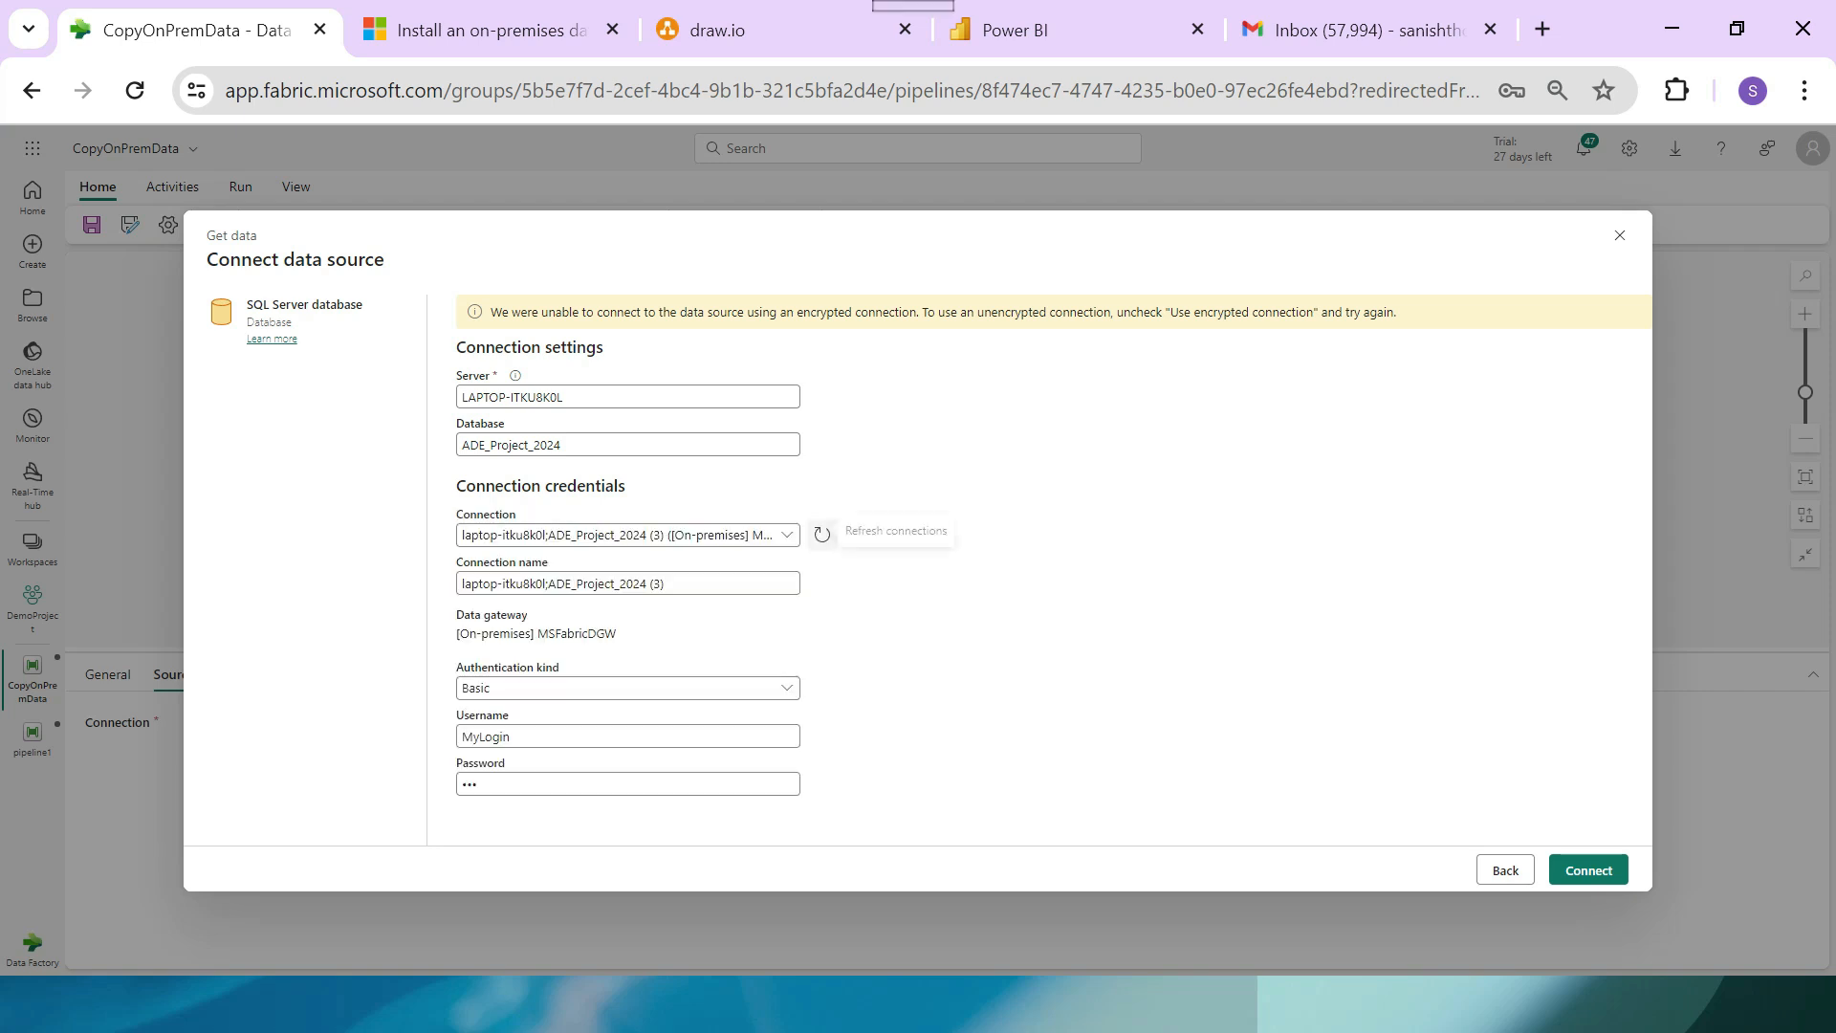
left_click(1589, 869)
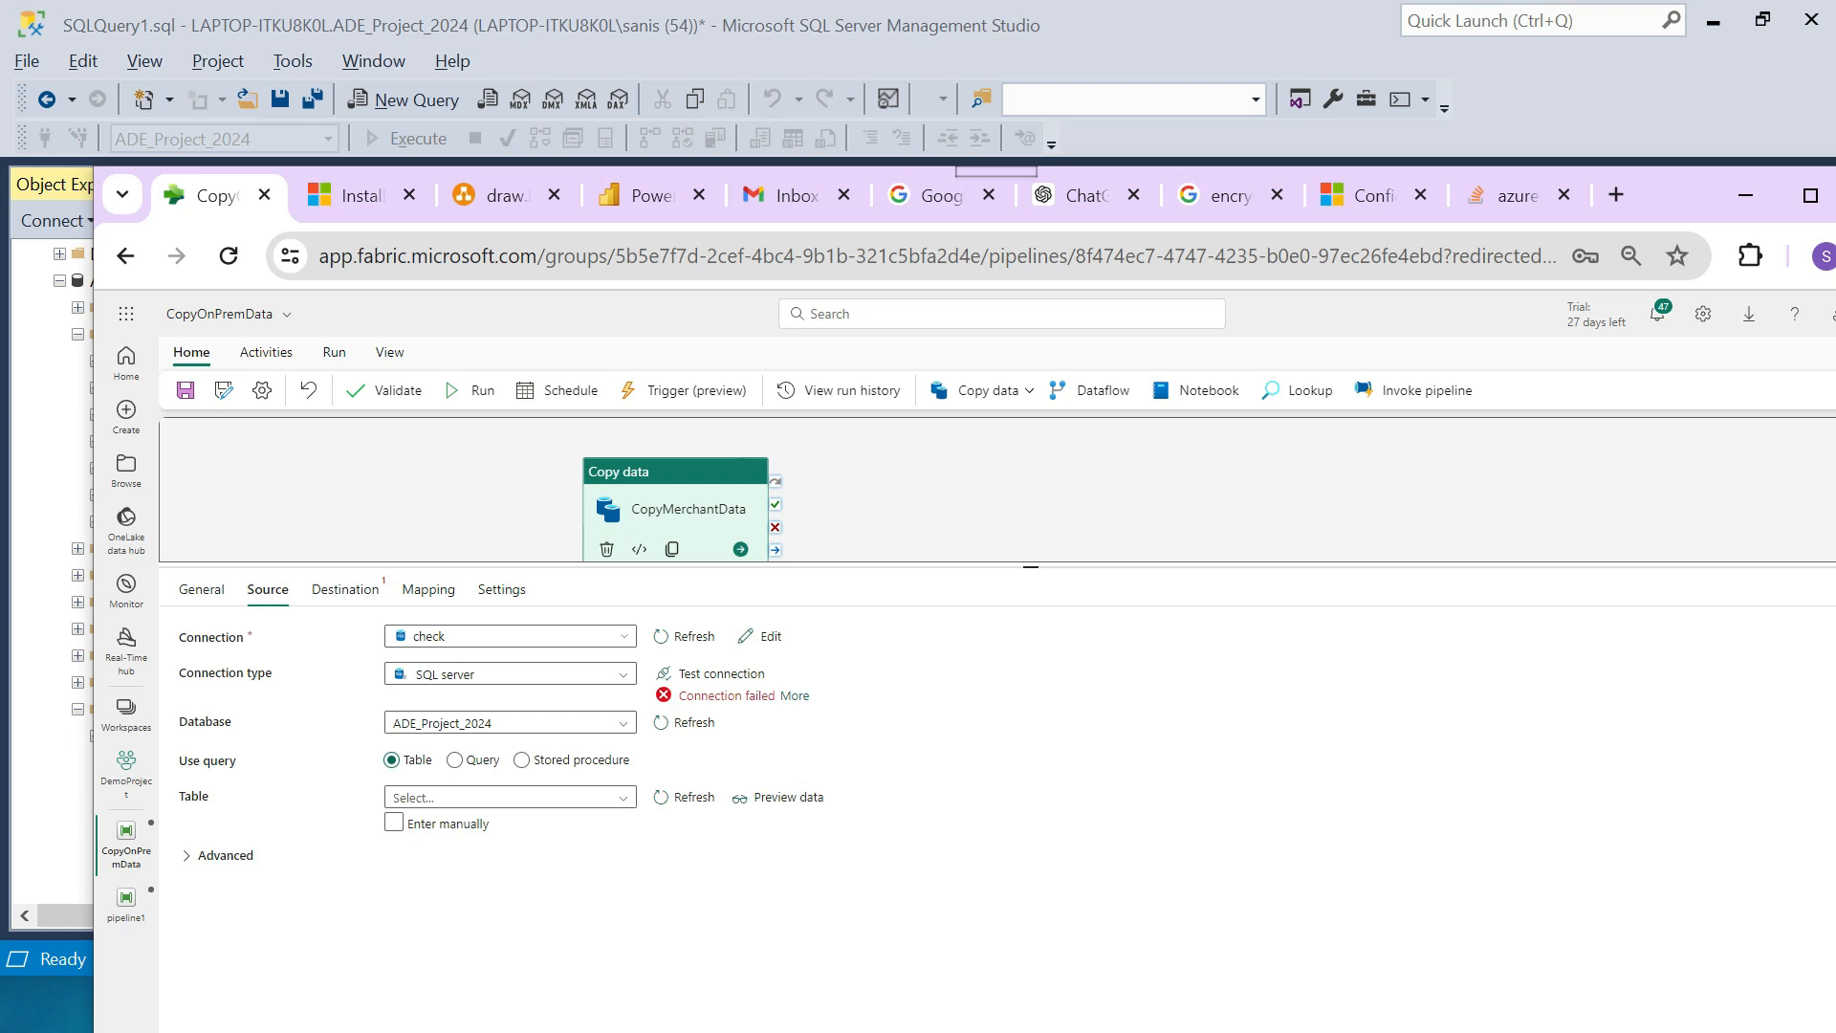
Expand the advanced source settings of the CopyMerchantData activity and maximize the browser window.
mouse_move(1030, 567)
left_mouse_down()
mouse_move(1031, 700)
mouse_move(1031, 557)
left_mouse_up()
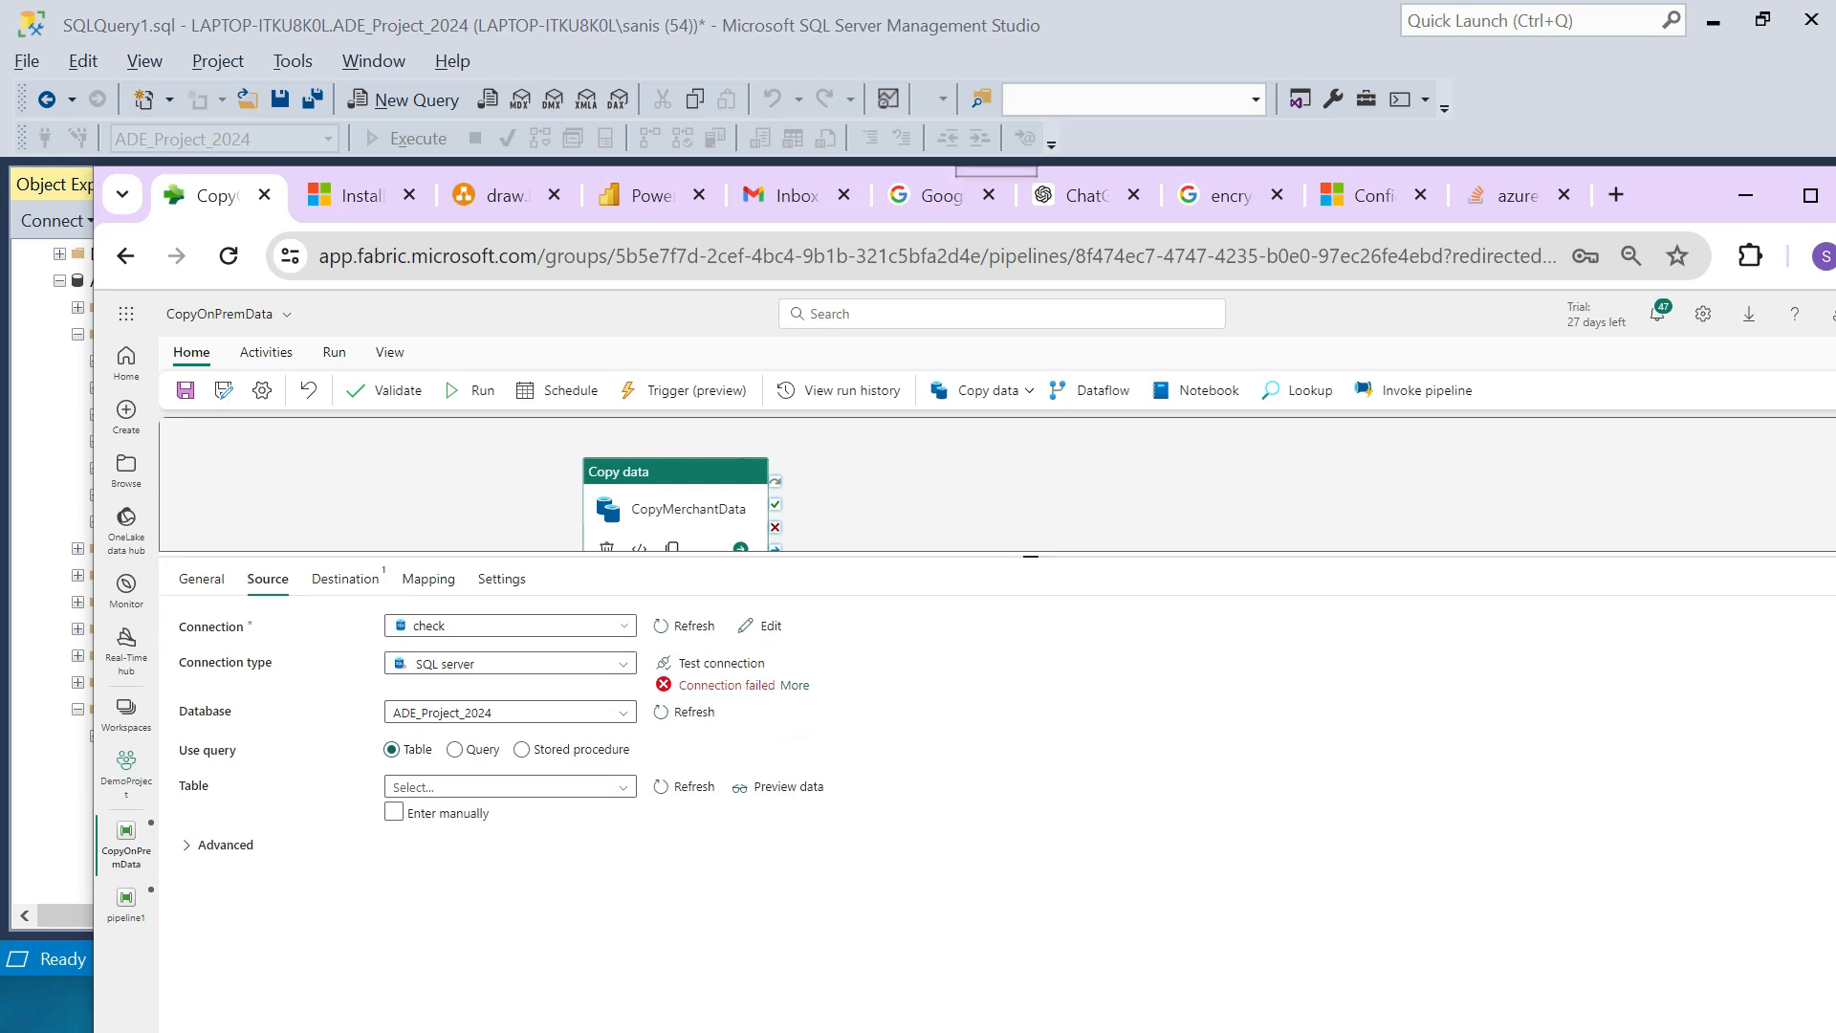
left_click(224, 845)
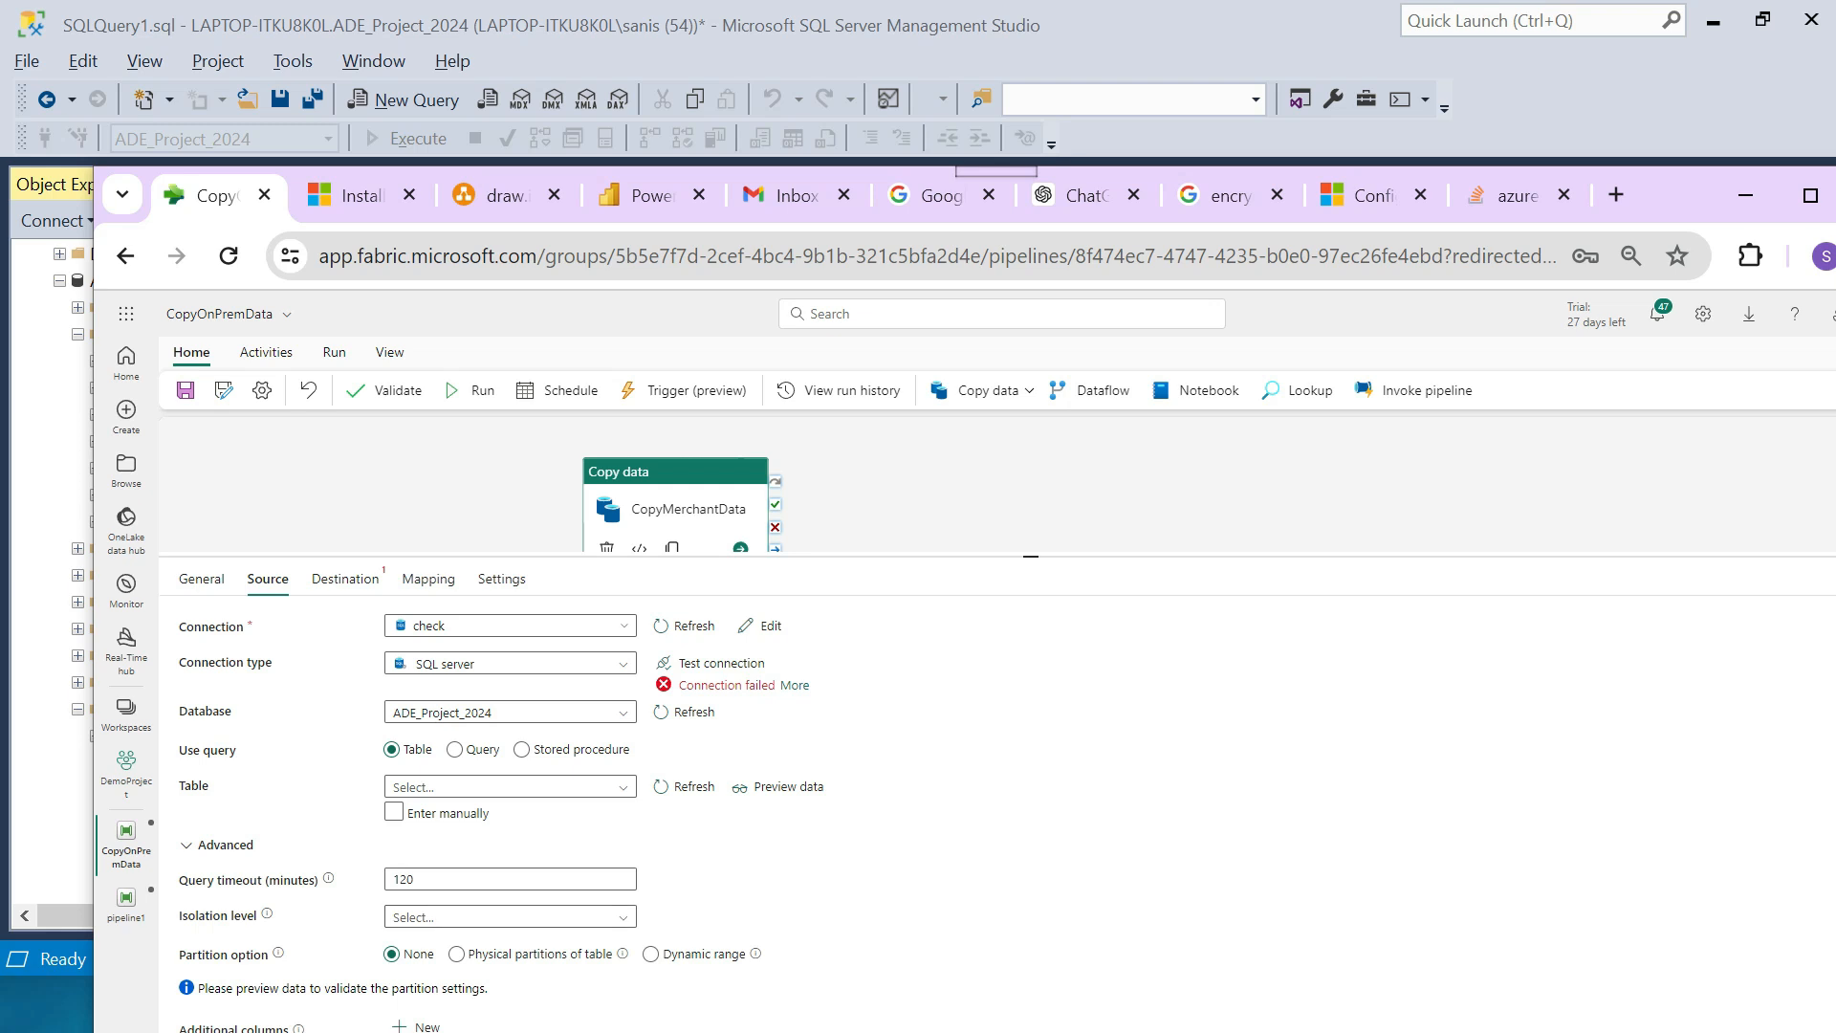
left_click(1809, 196)
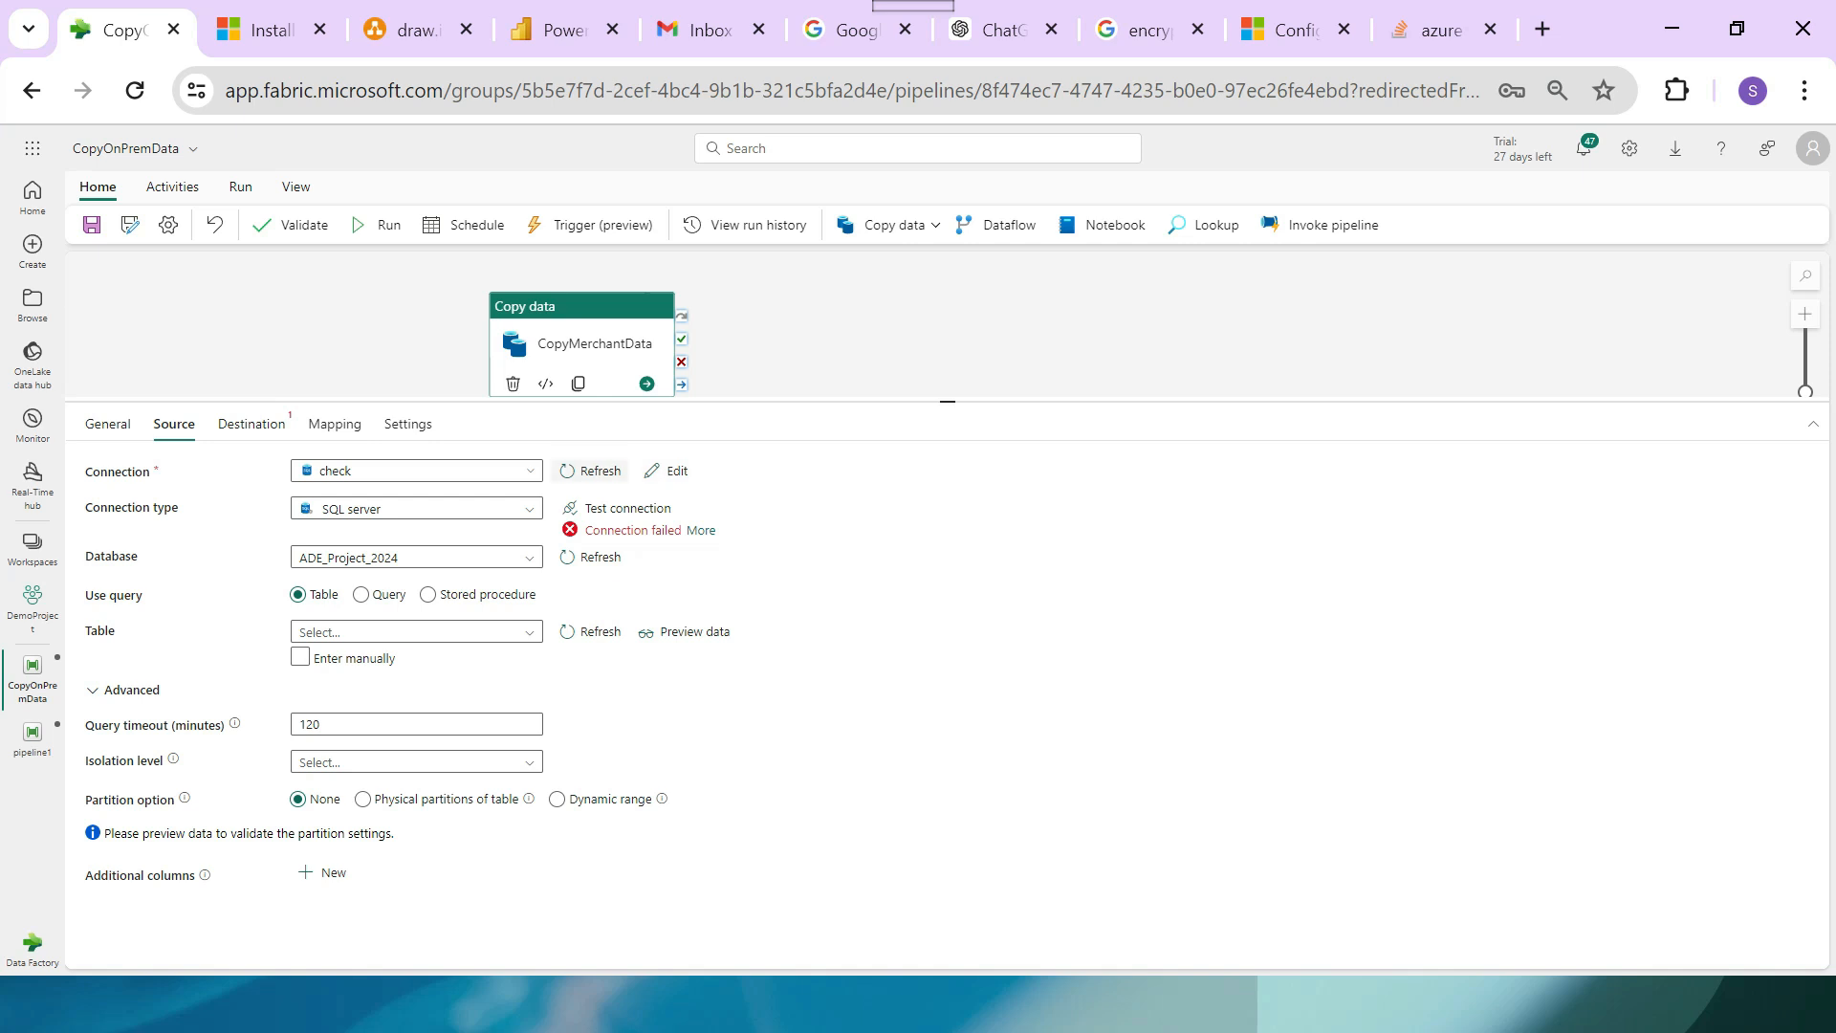
Start adding a new SQL Server database connection as the source of the CopyMerchantData activity.
left_click(478, 471)
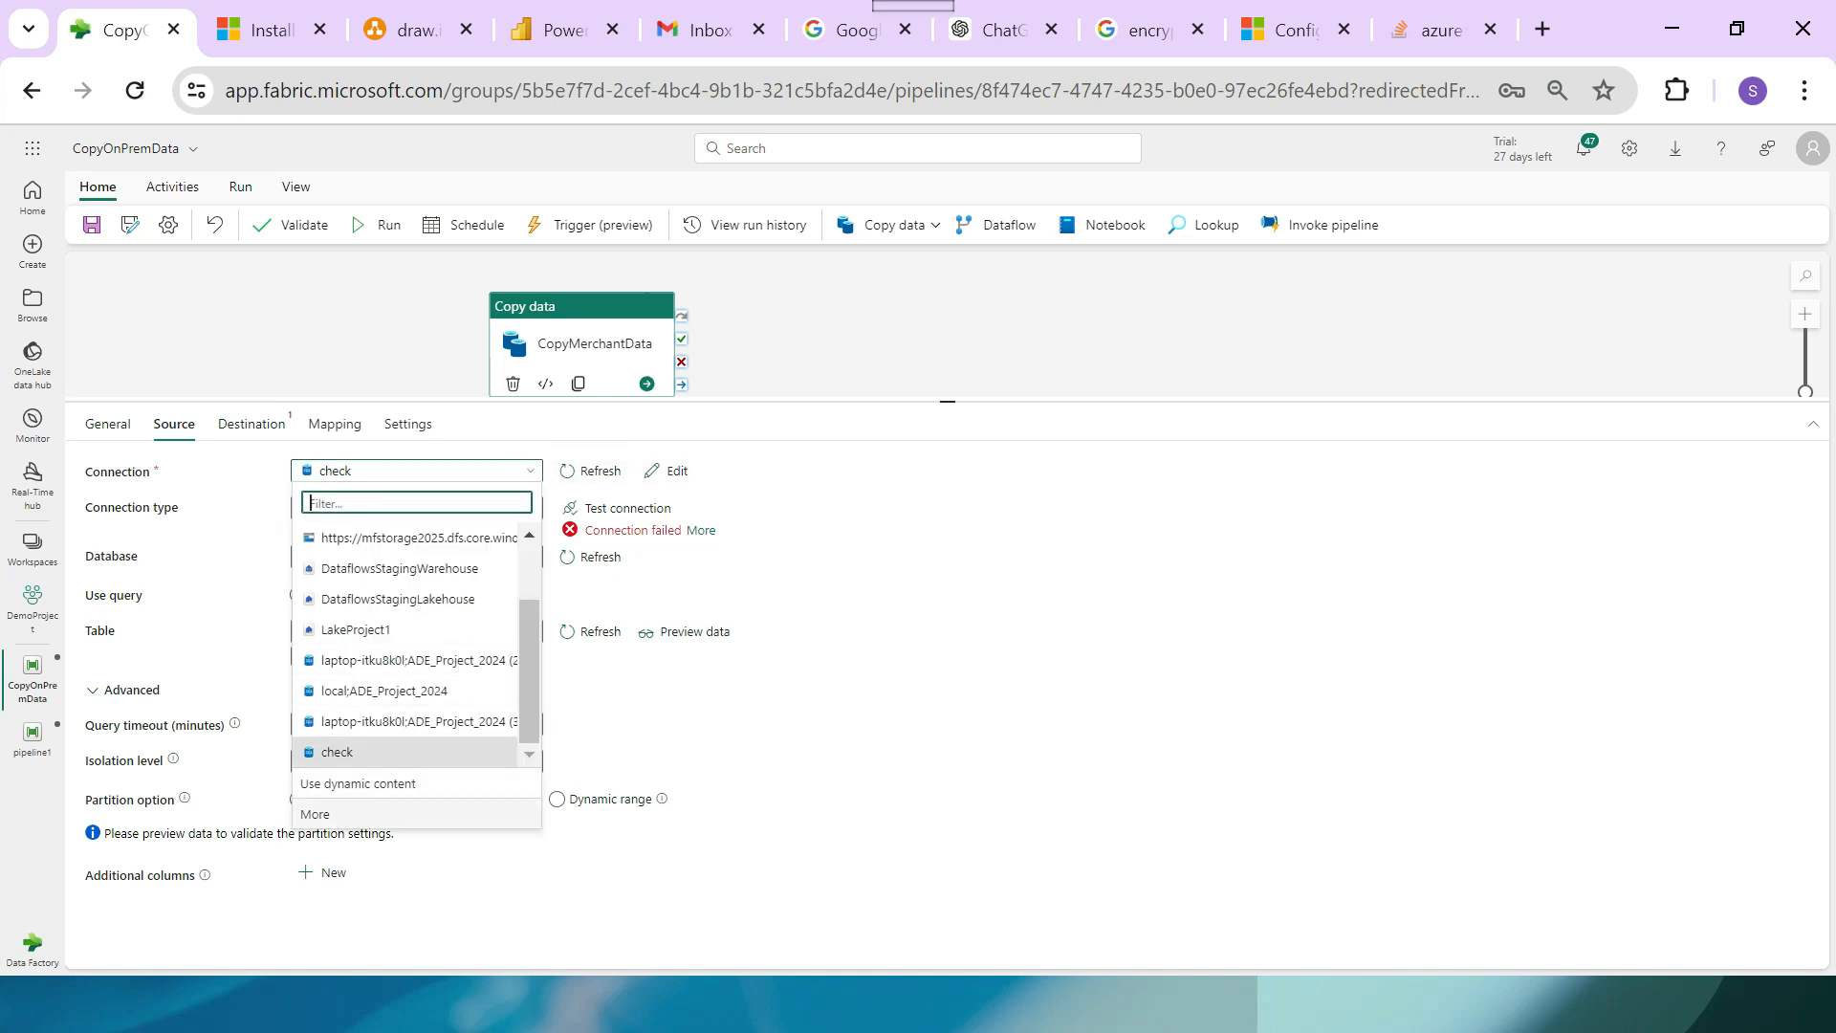
left_click(320, 814)
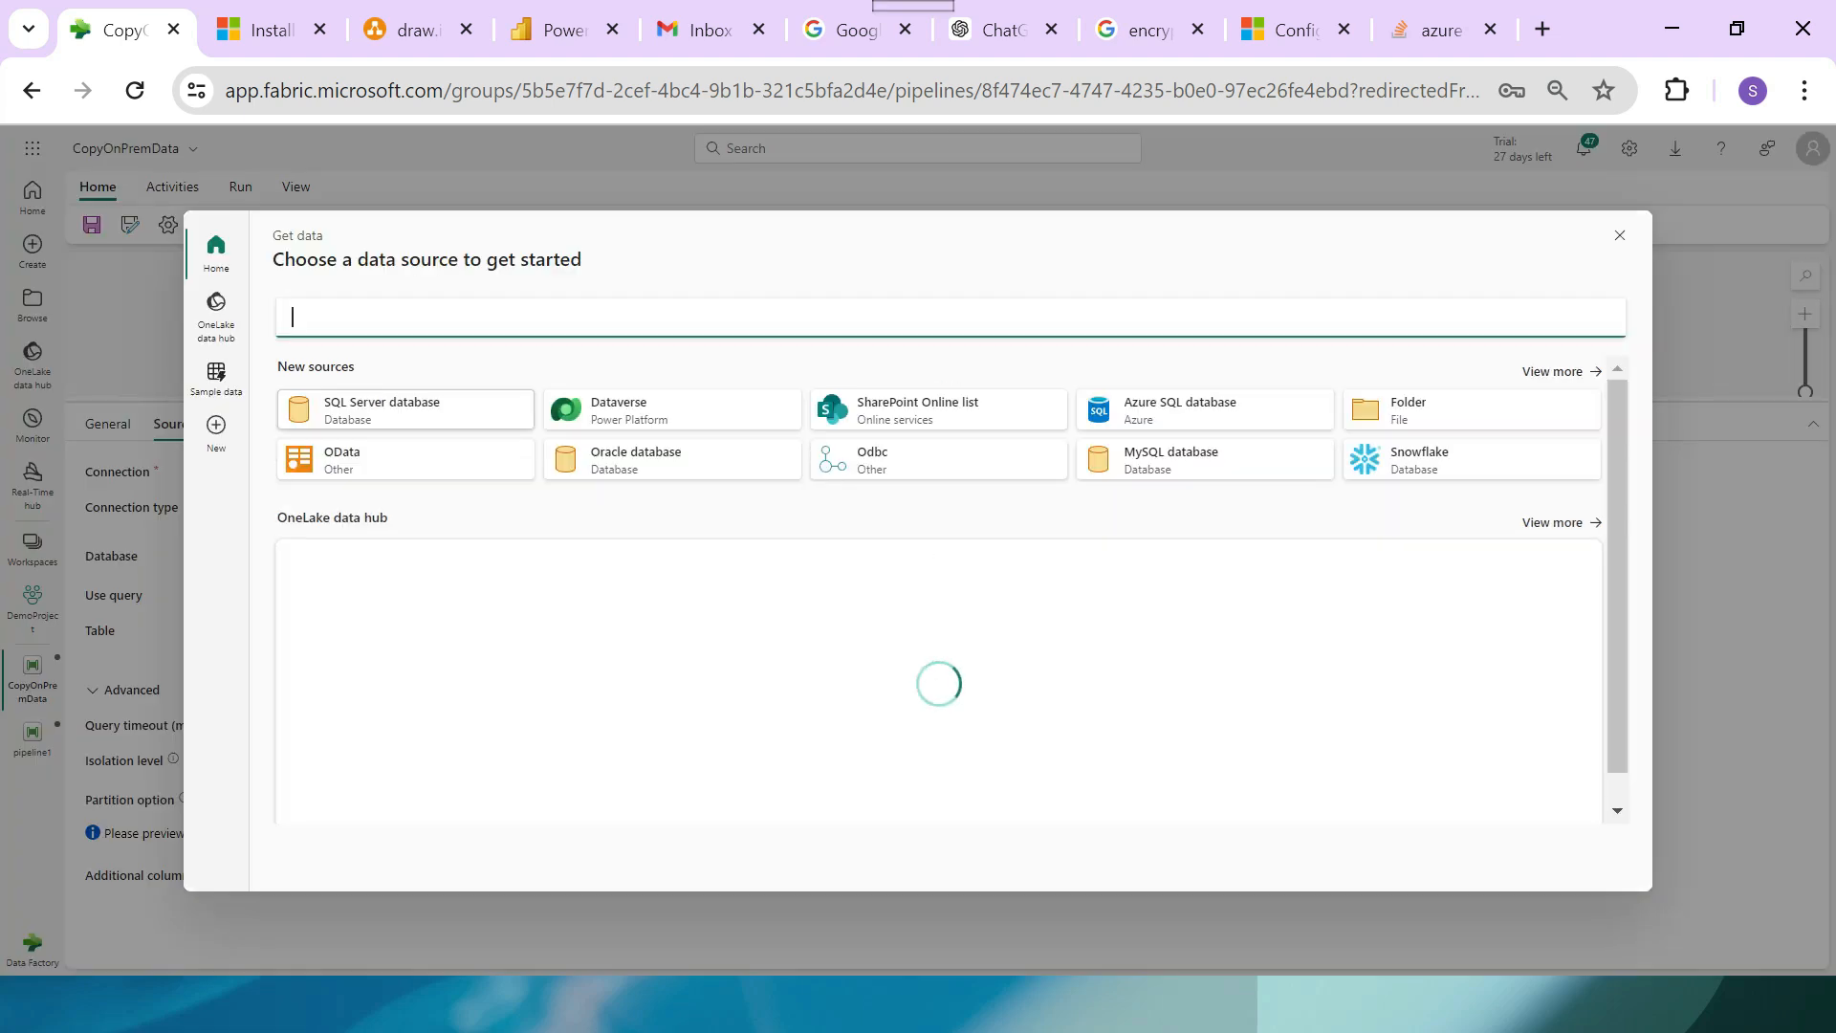
left_click(405, 409)
Copy the server name LAPTOP-ITKU8K0L from the SQL Server Management Studio query result into the Fabric connection's server field.
left_click(627, 355)
key("alt+Tab")
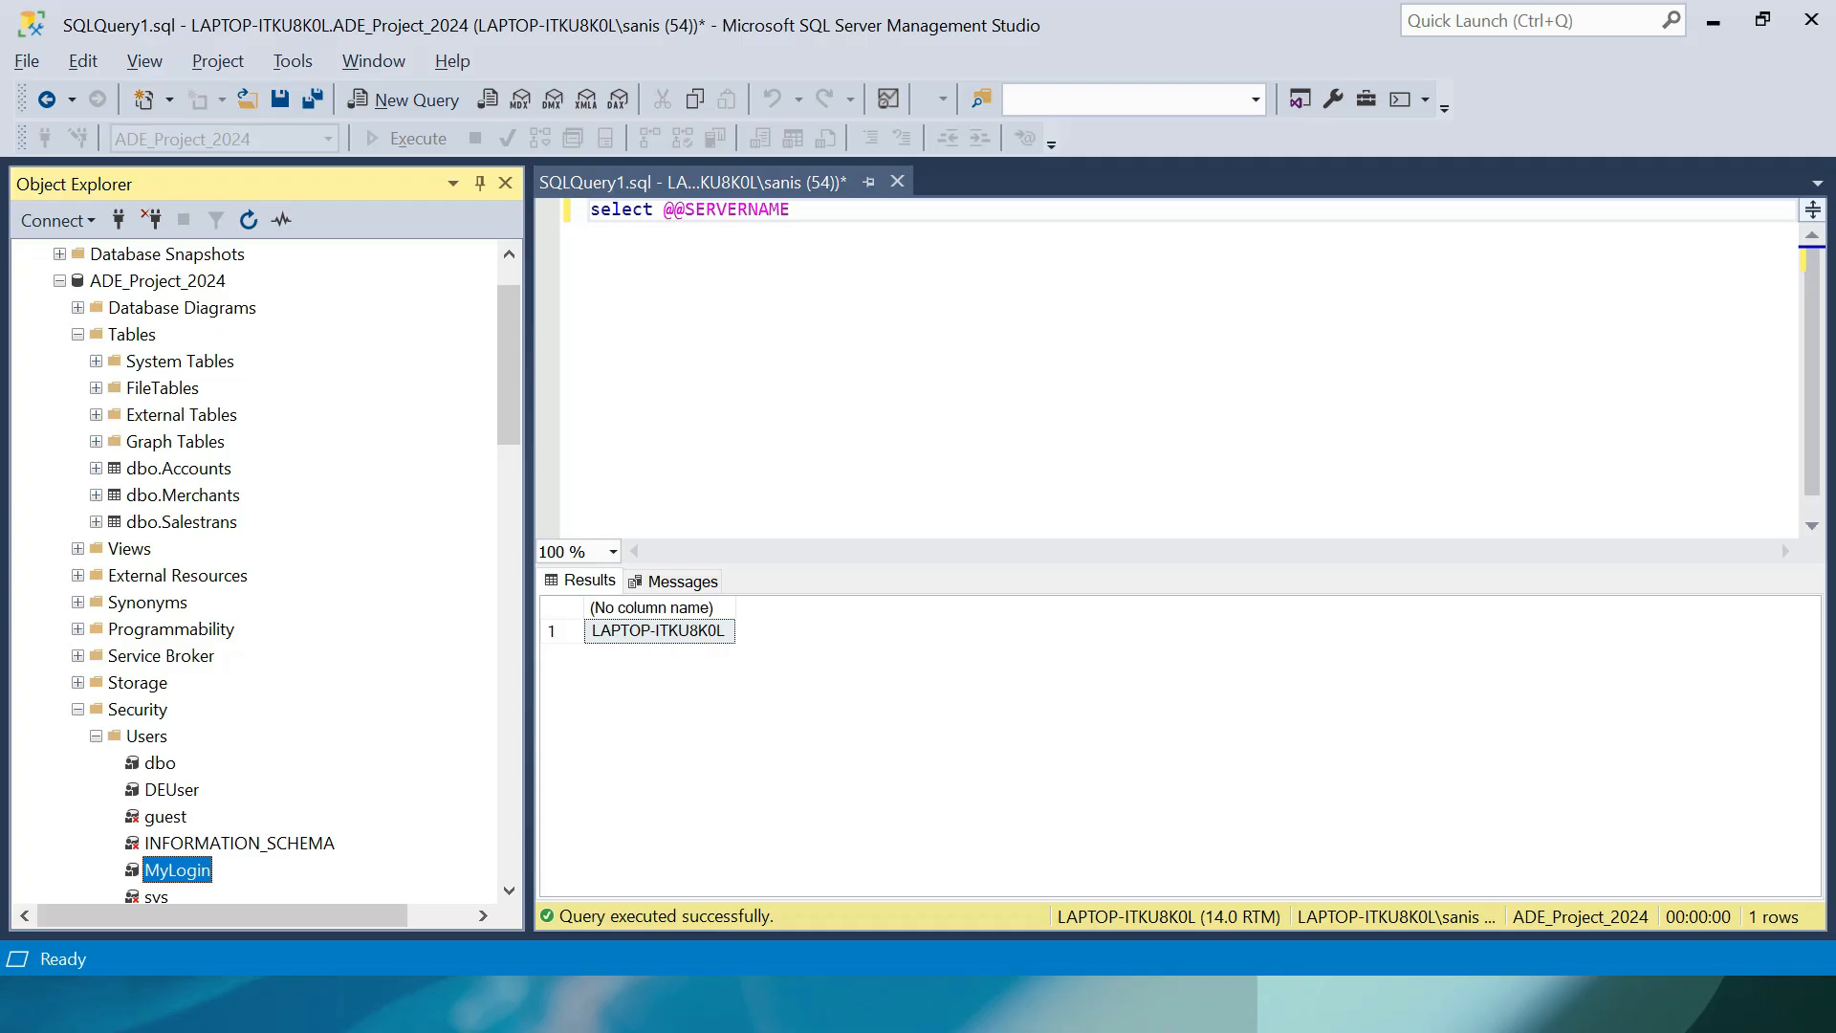
key("ctrl+c")
key("alt+Tab")
key("ctrl+v")
Copy the database name ADE_Project_2024 from SQL Server Management Studio into the database field of the Fabric connection settings.
key("alt+Tab")
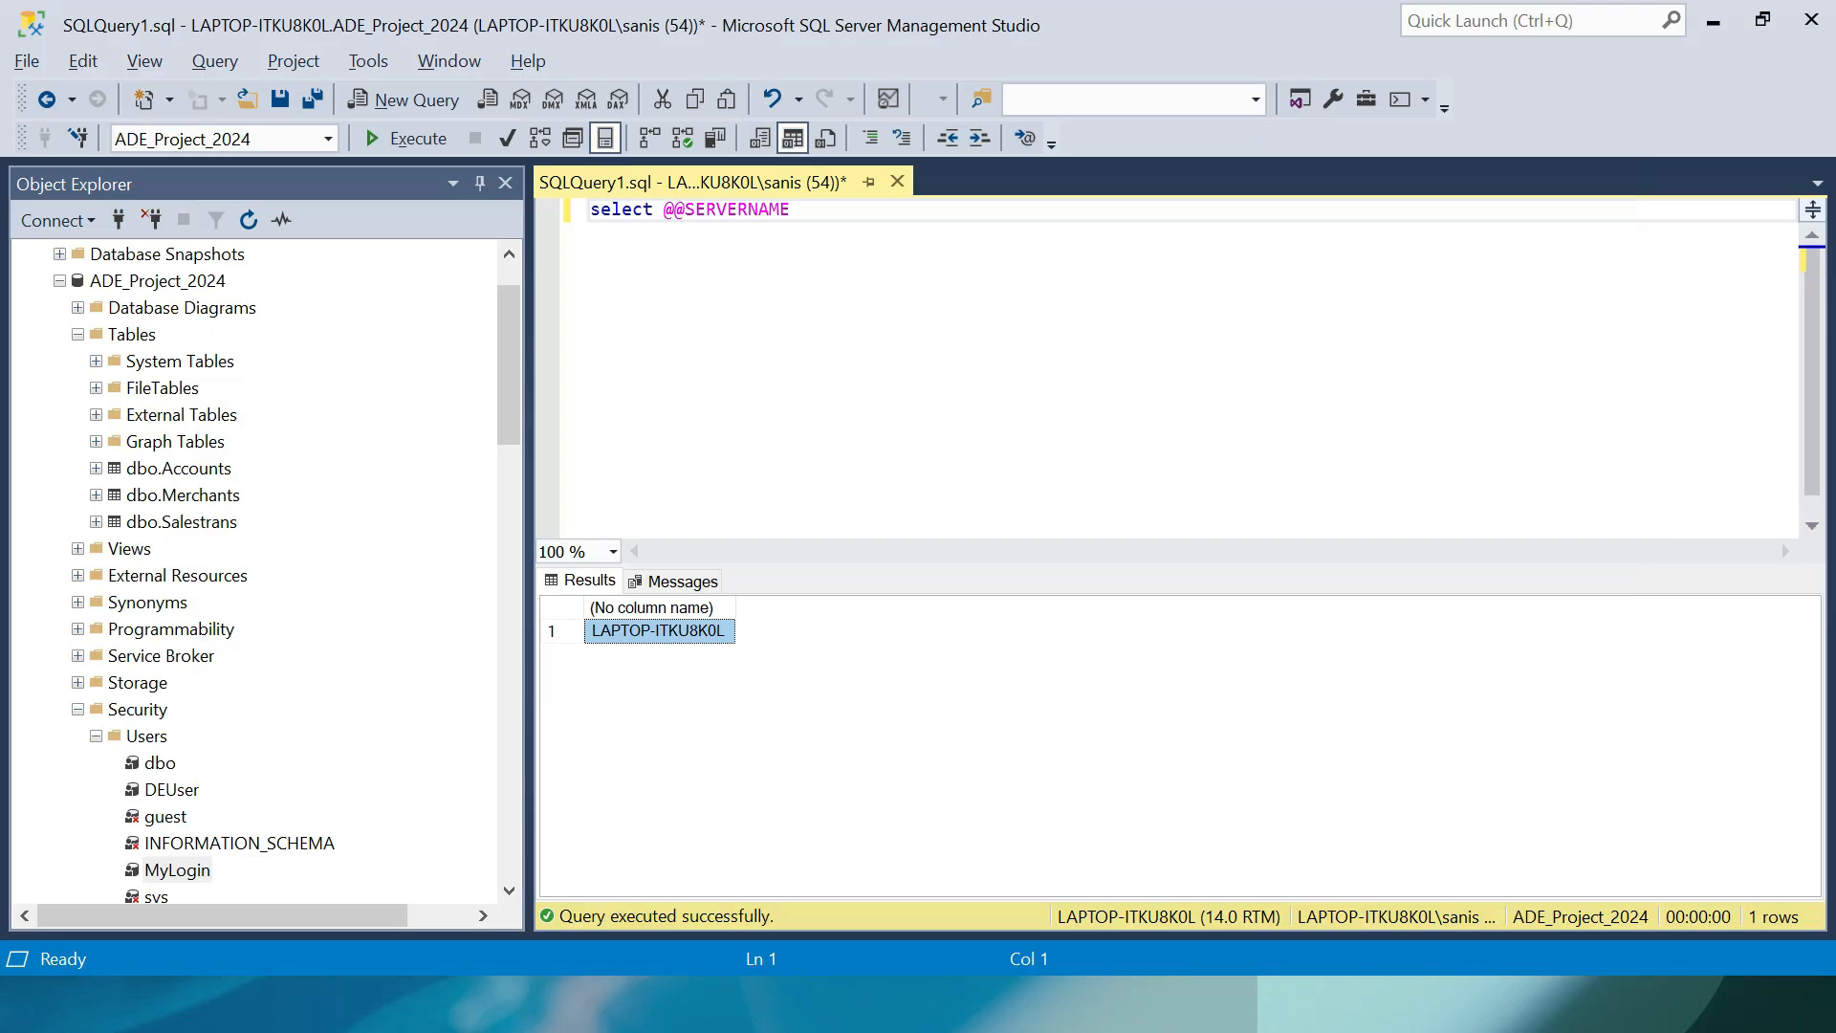
left_click(157, 282)
key("F2")
key("ctrl+c")
key("Escape")
key("alt+Tab")
key("Tab")
key("ctrl+v")
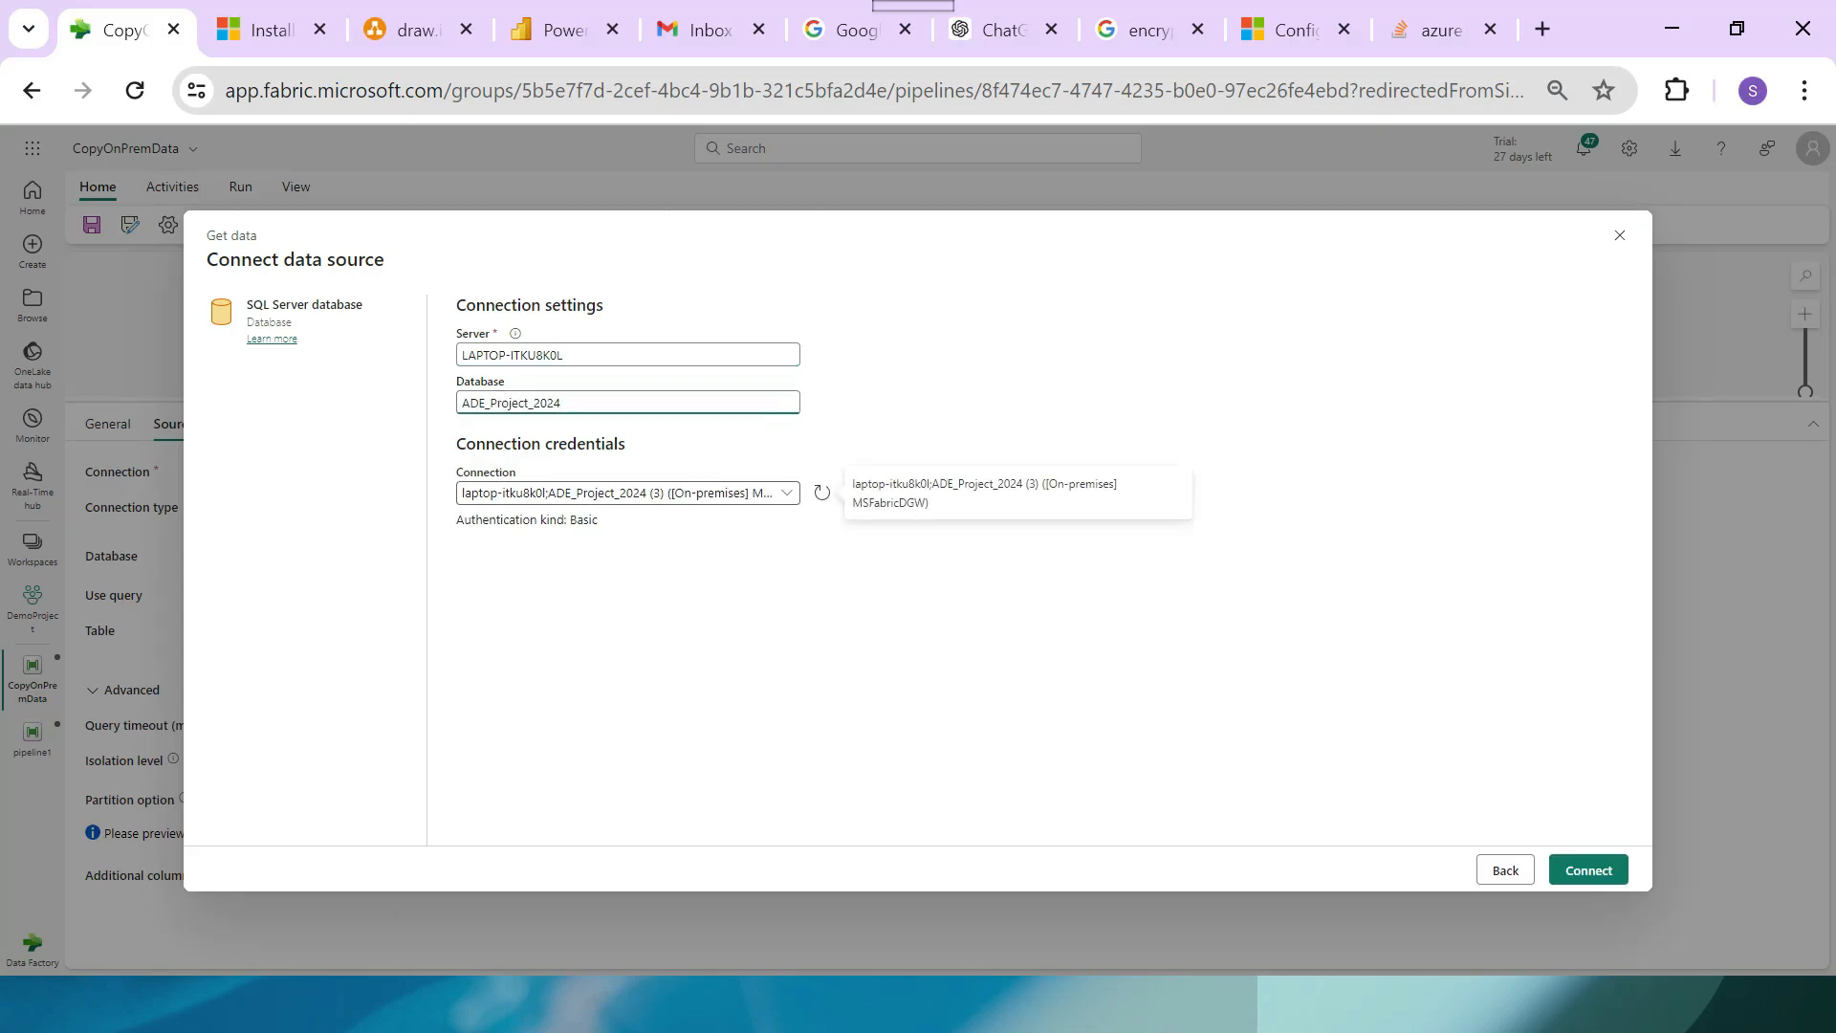
Choose to create a new connection named DemoCheck that uses the on-premises MSFabricDGW data gateway.
left_click(786, 492)
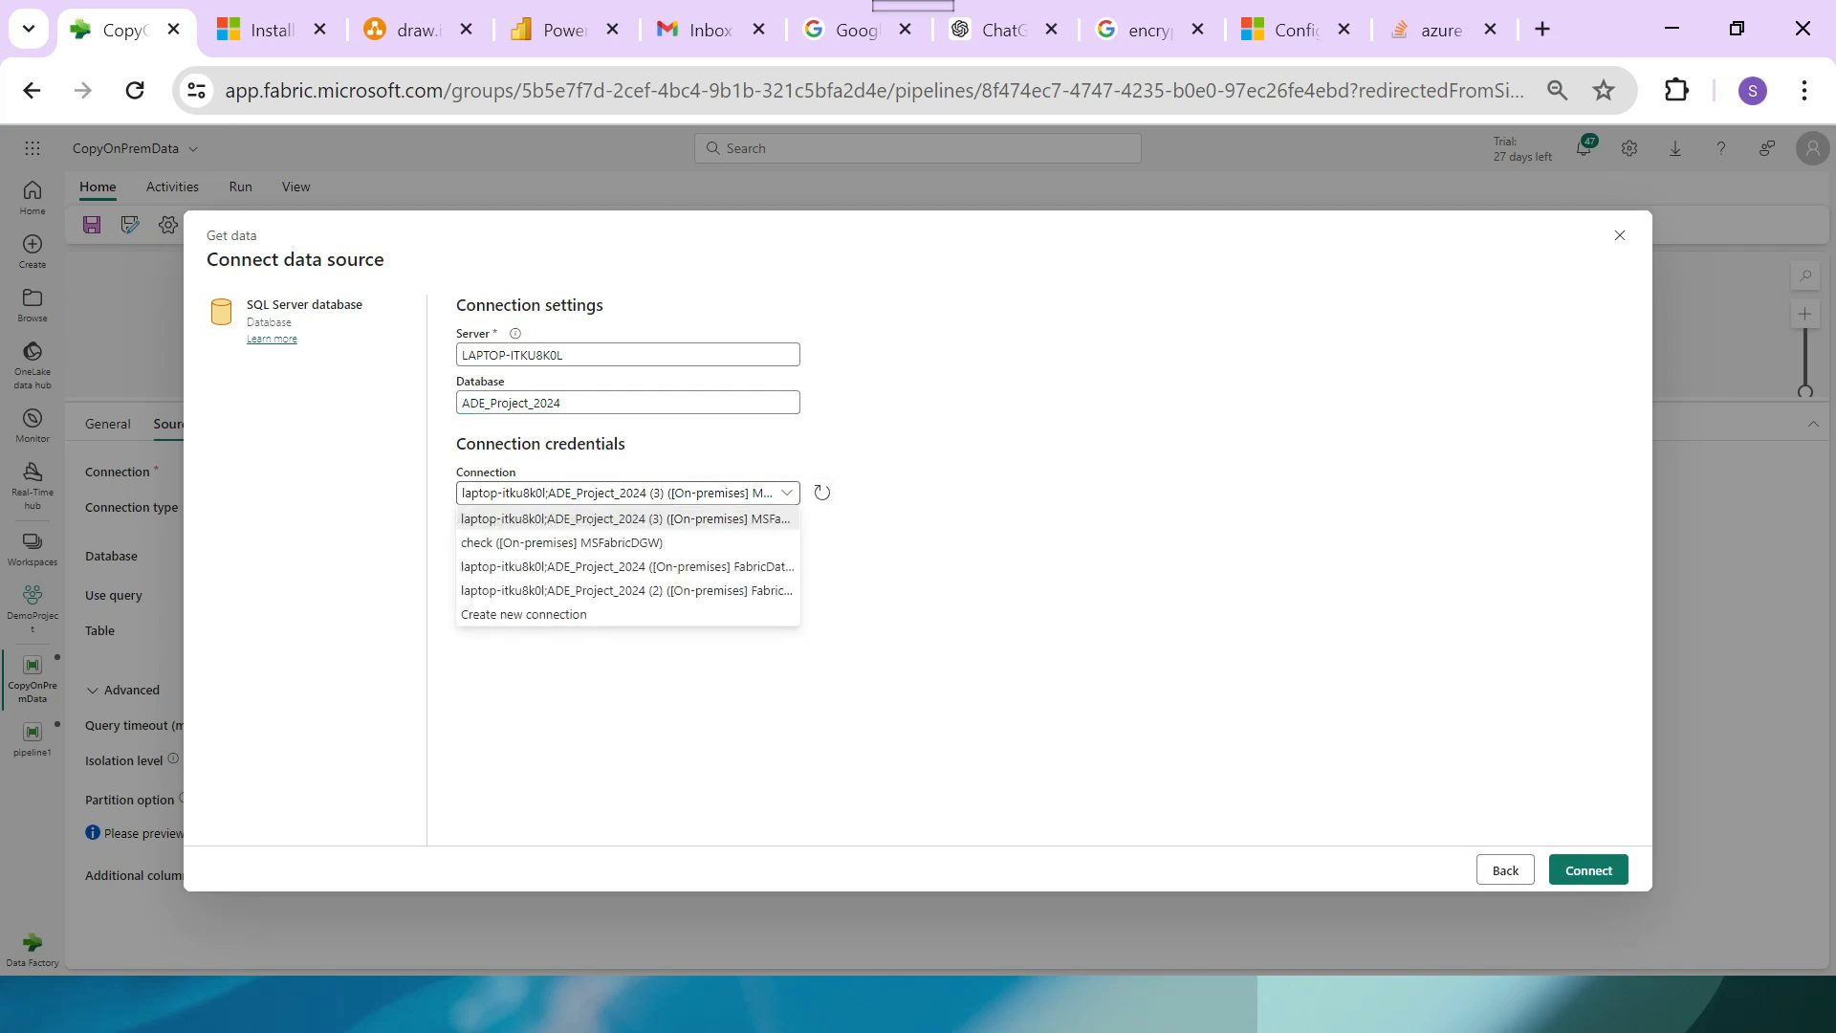
left_click(524, 614)
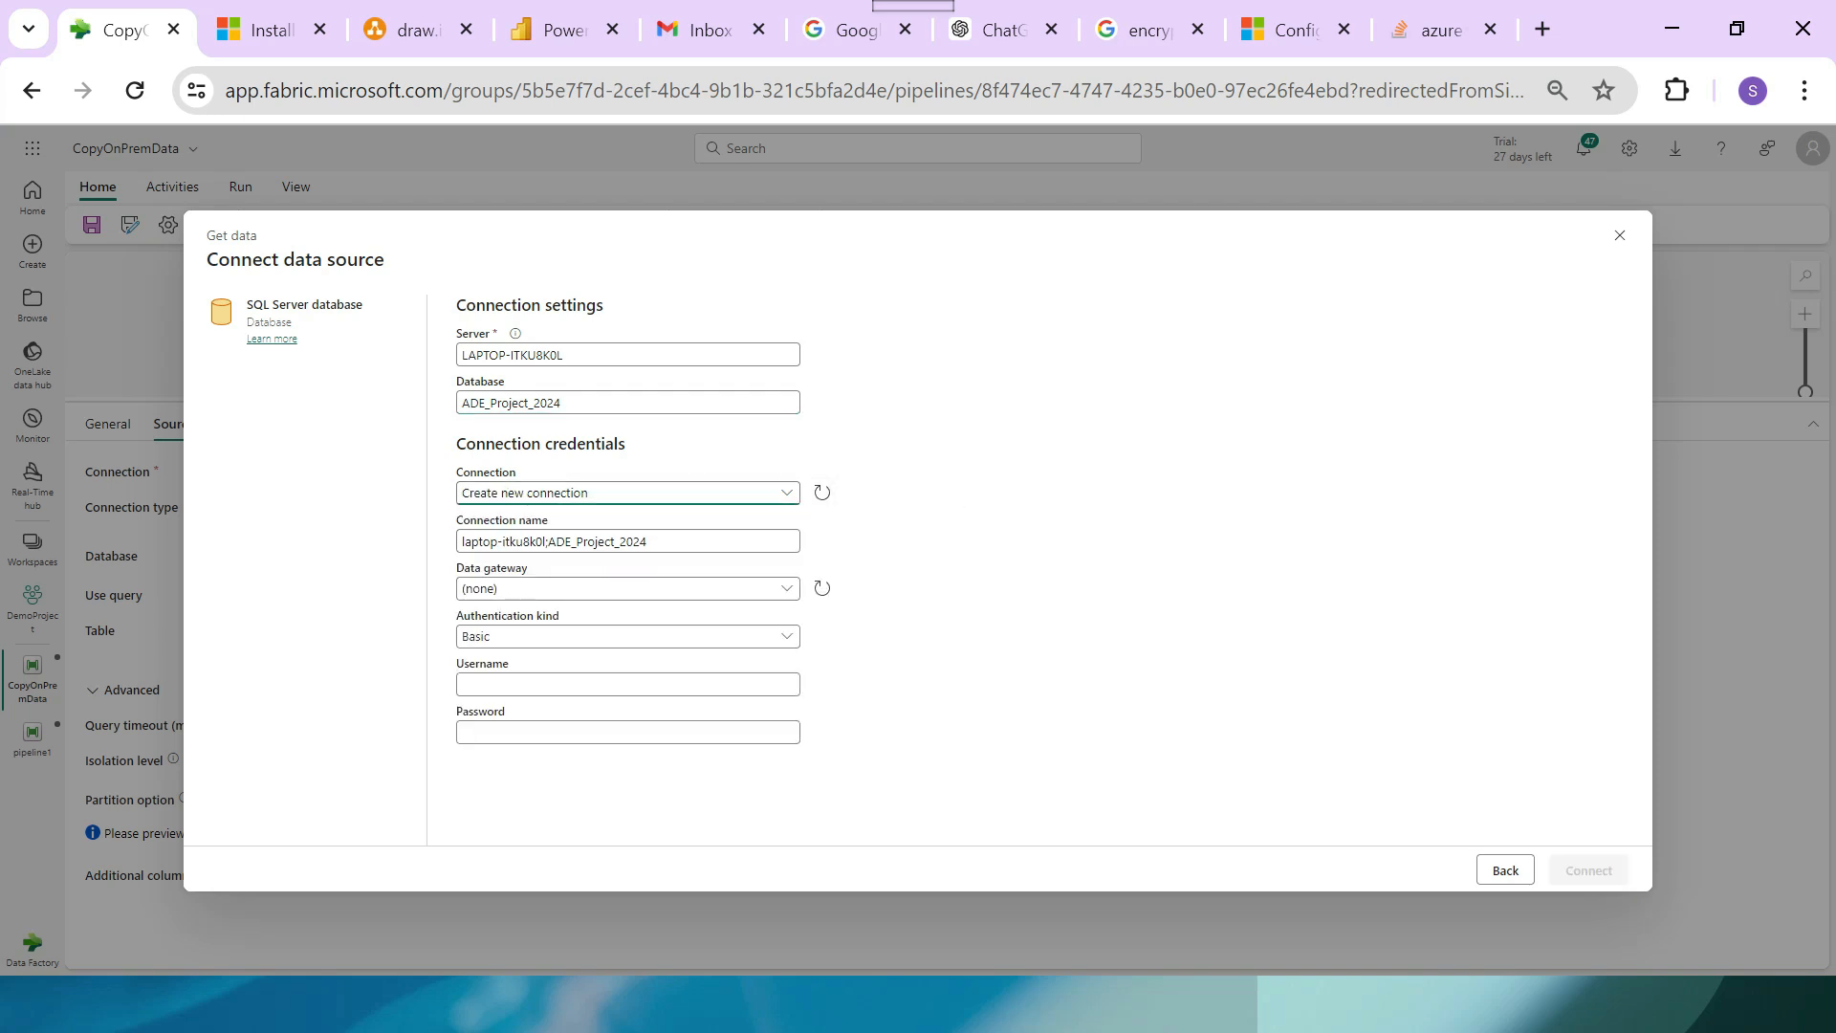
key("Tab")
type("DemoCheck")
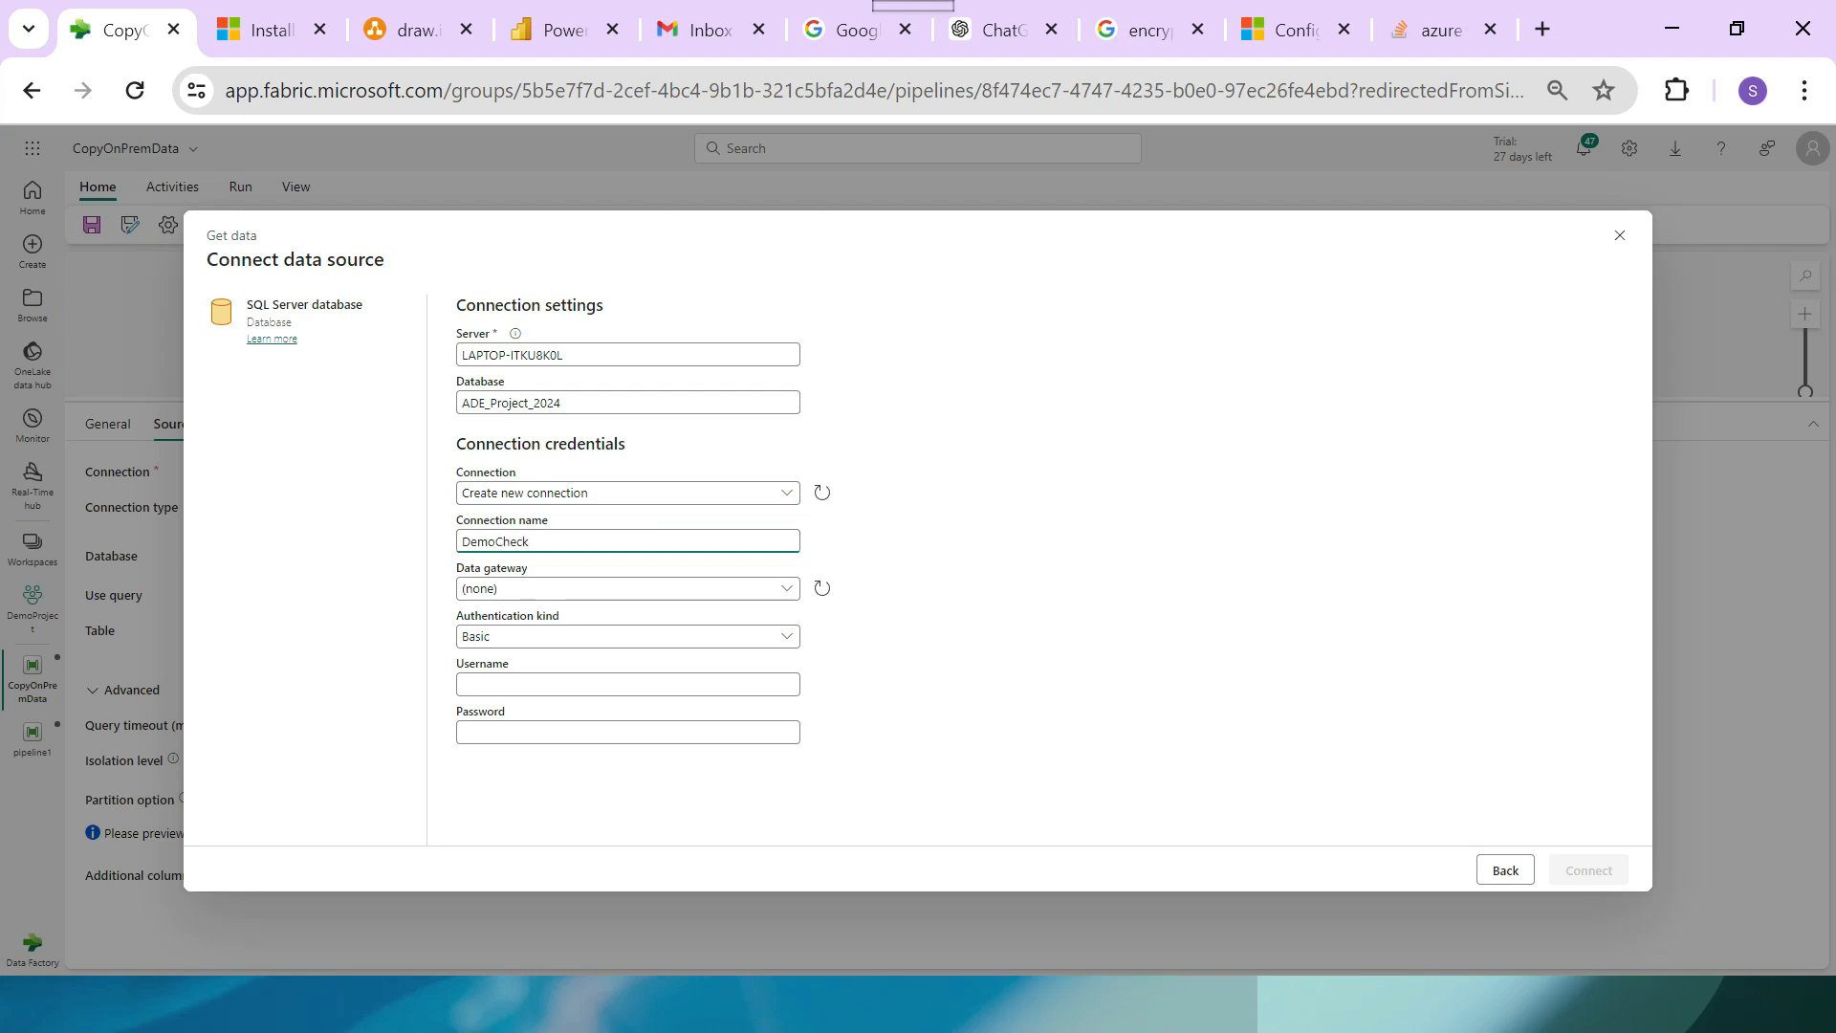
left_click(627, 589)
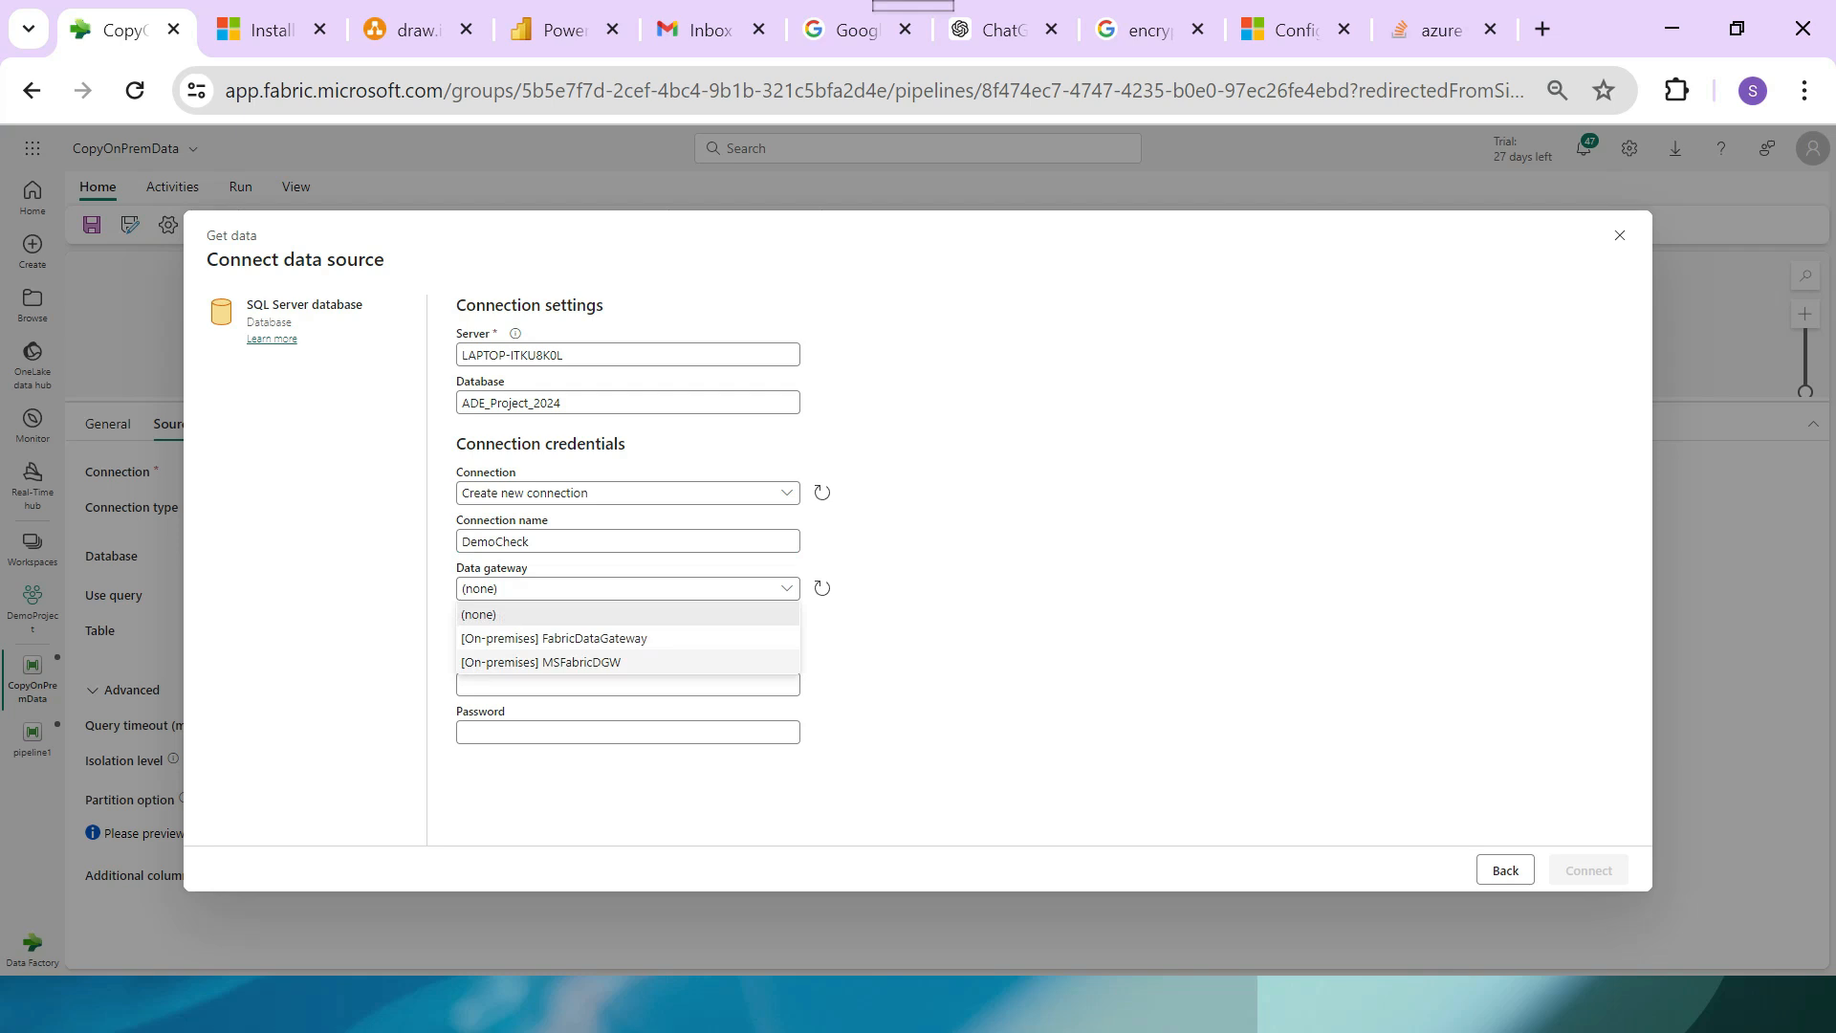
left_click(540, 661)
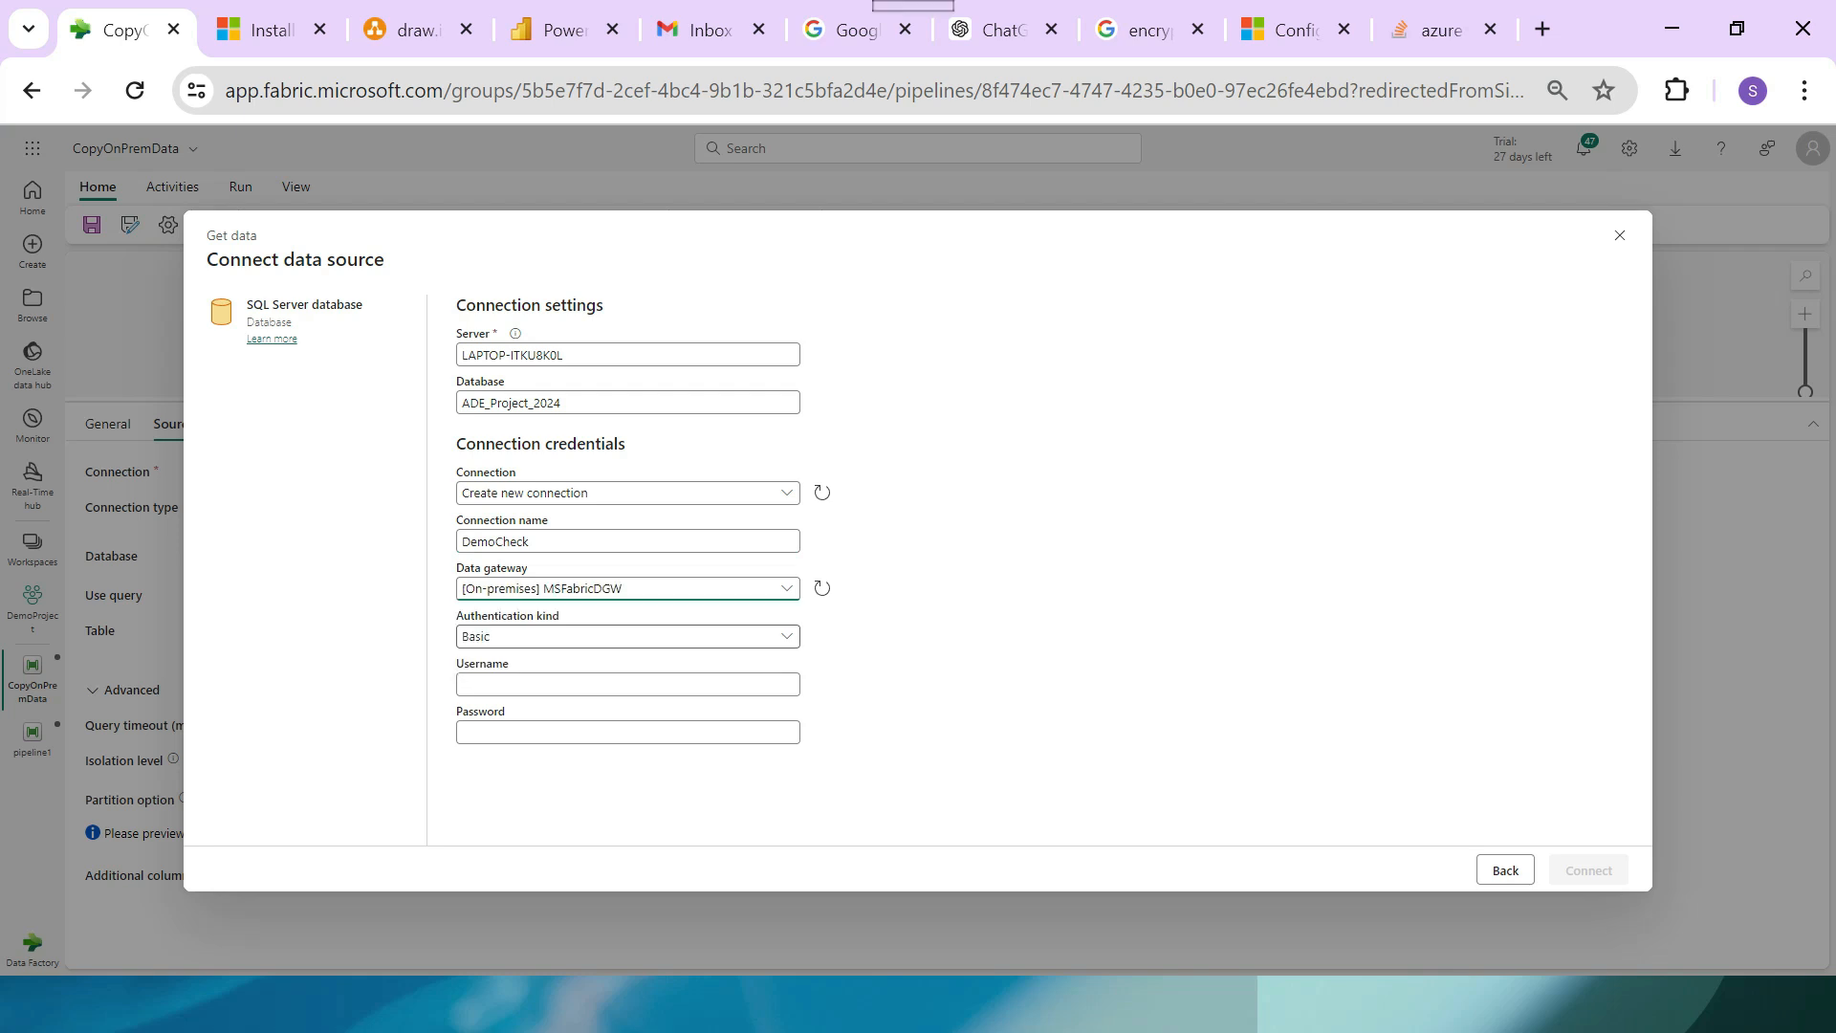
Look up the MyLogin user in SQL Server Management Studio and enter it as the DemoCheck connection's username.
left_click(583, 685)
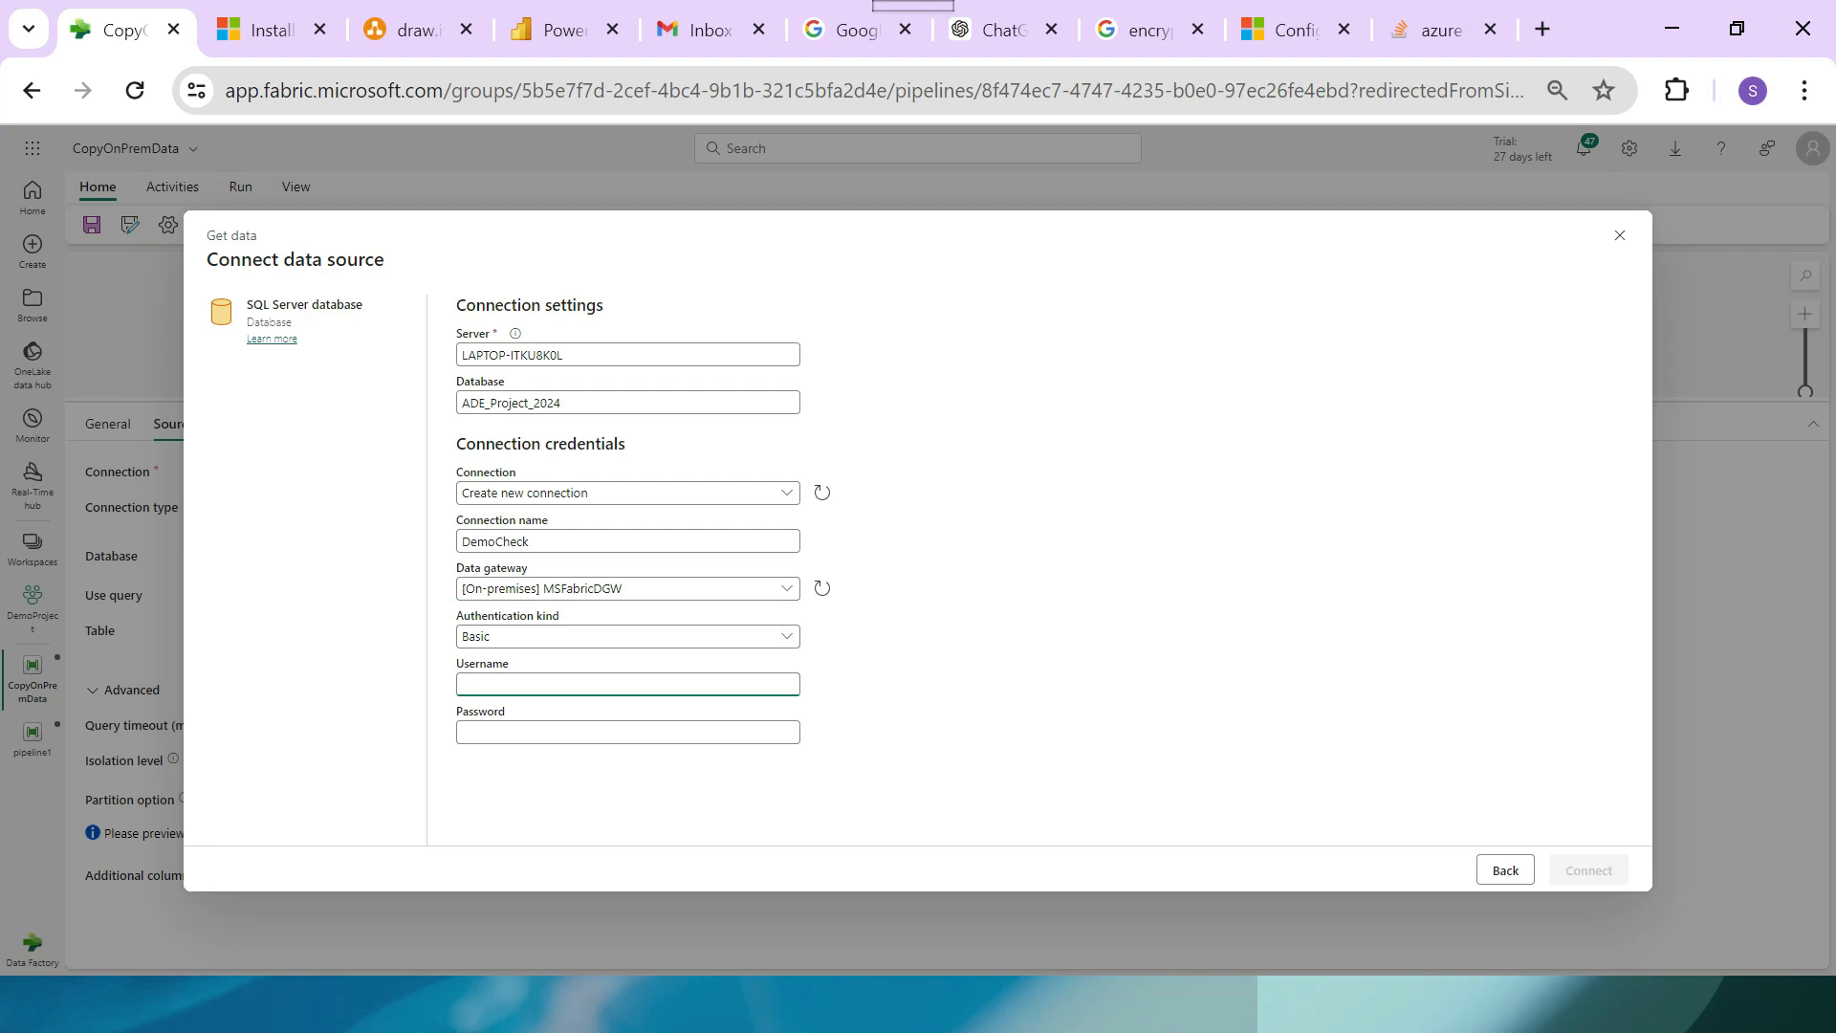
key("alt+Tab")
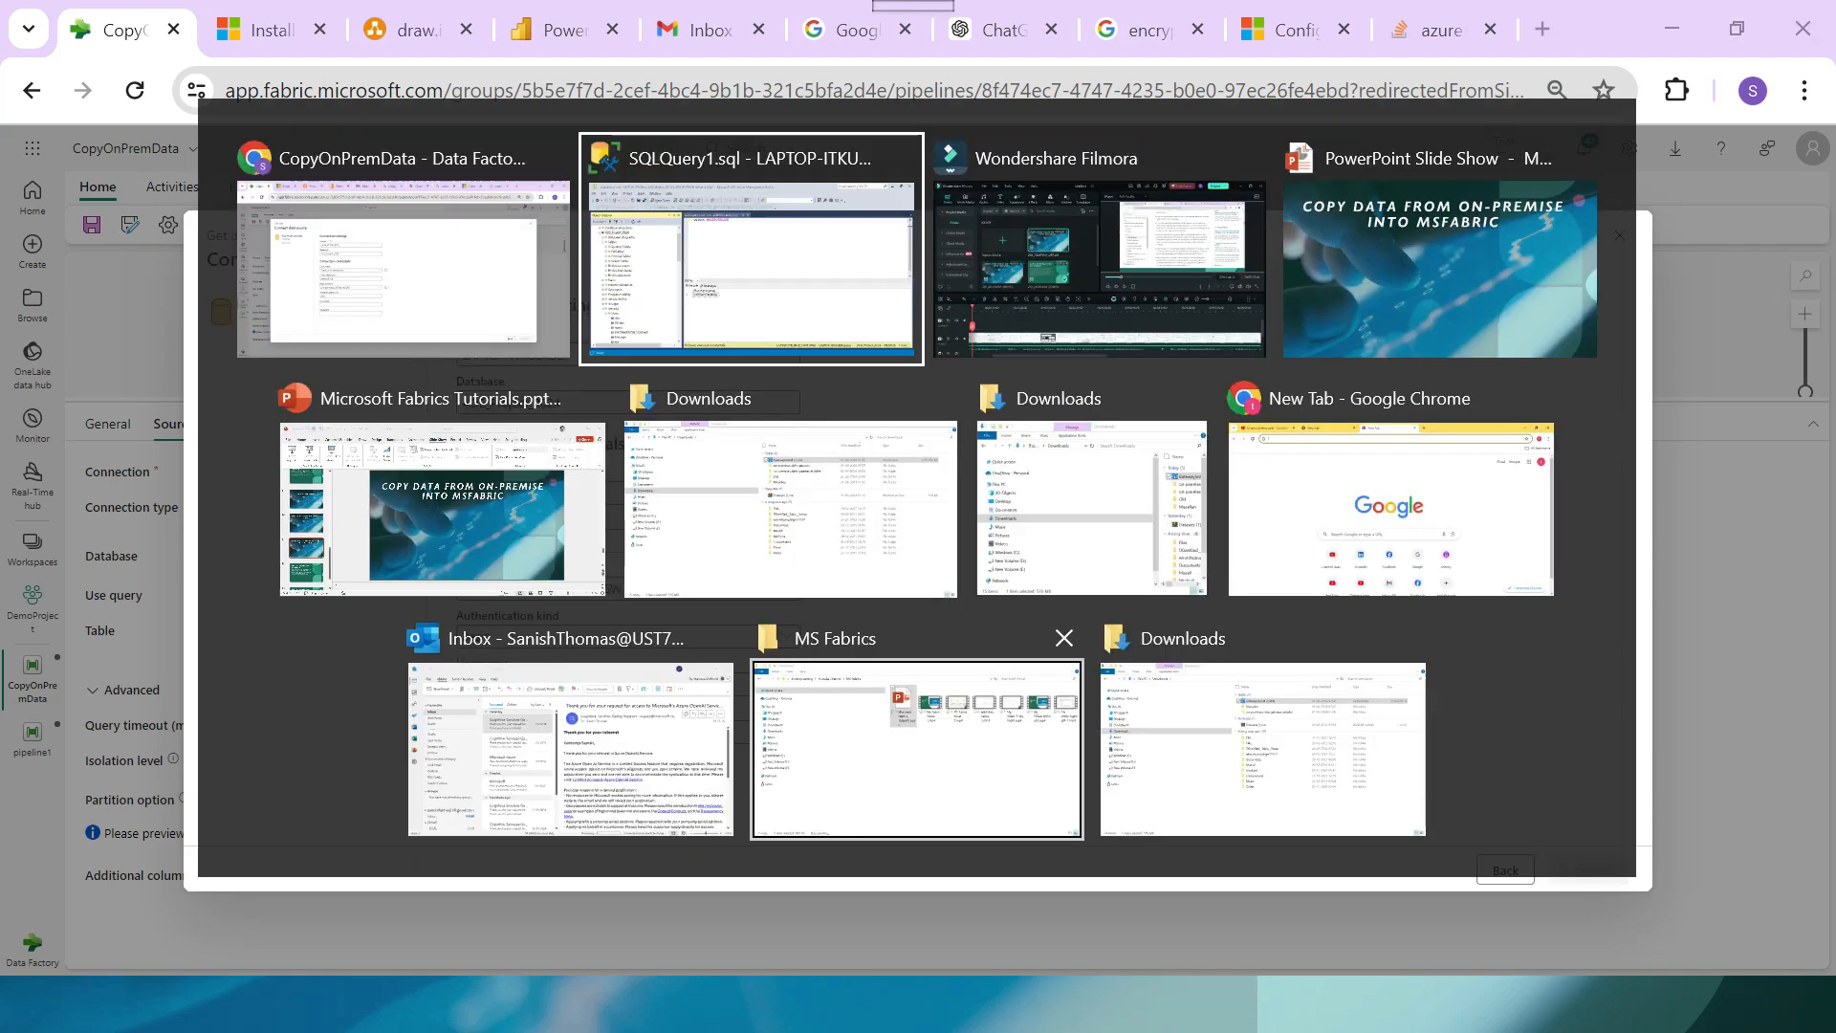
left_click(177, 871)
key("F2")
key("alt+Tab")
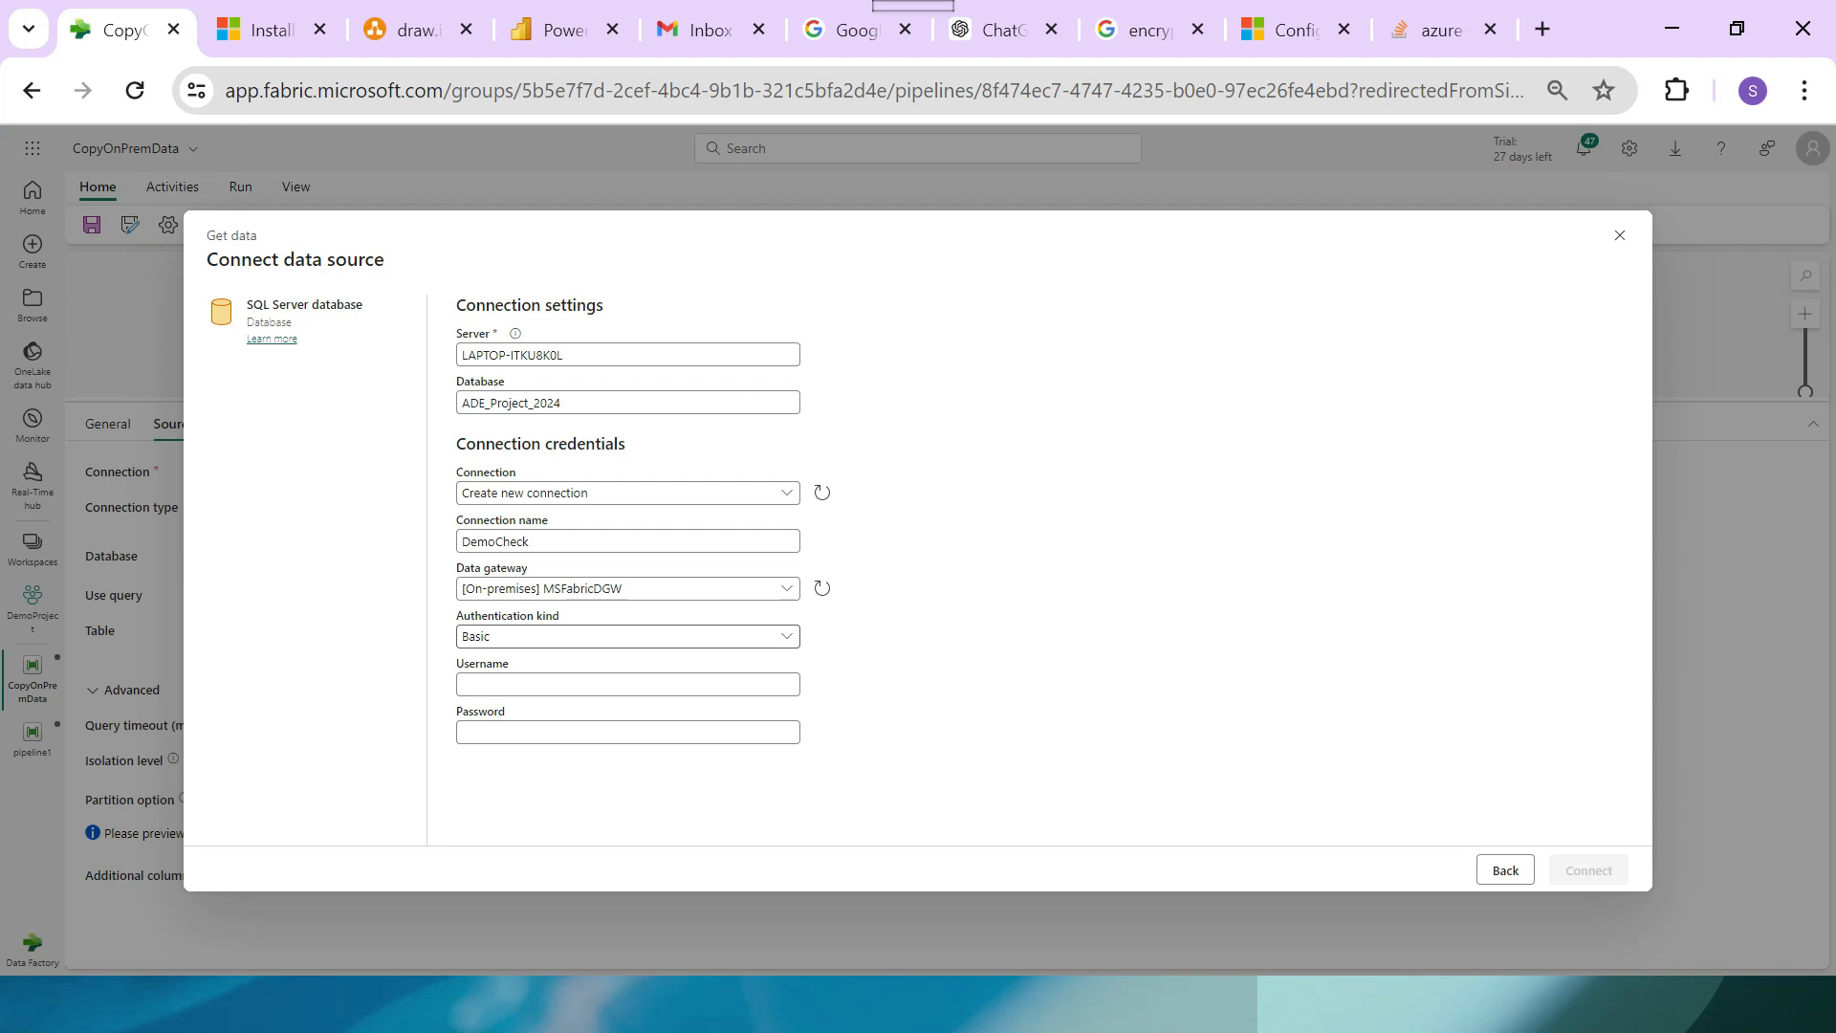
left_click(628, 685)
type("MyLogin")
Enter the SQL Server login's password and connect to create the DemoCheck connection.
left_click(628, 732)
type("•••")
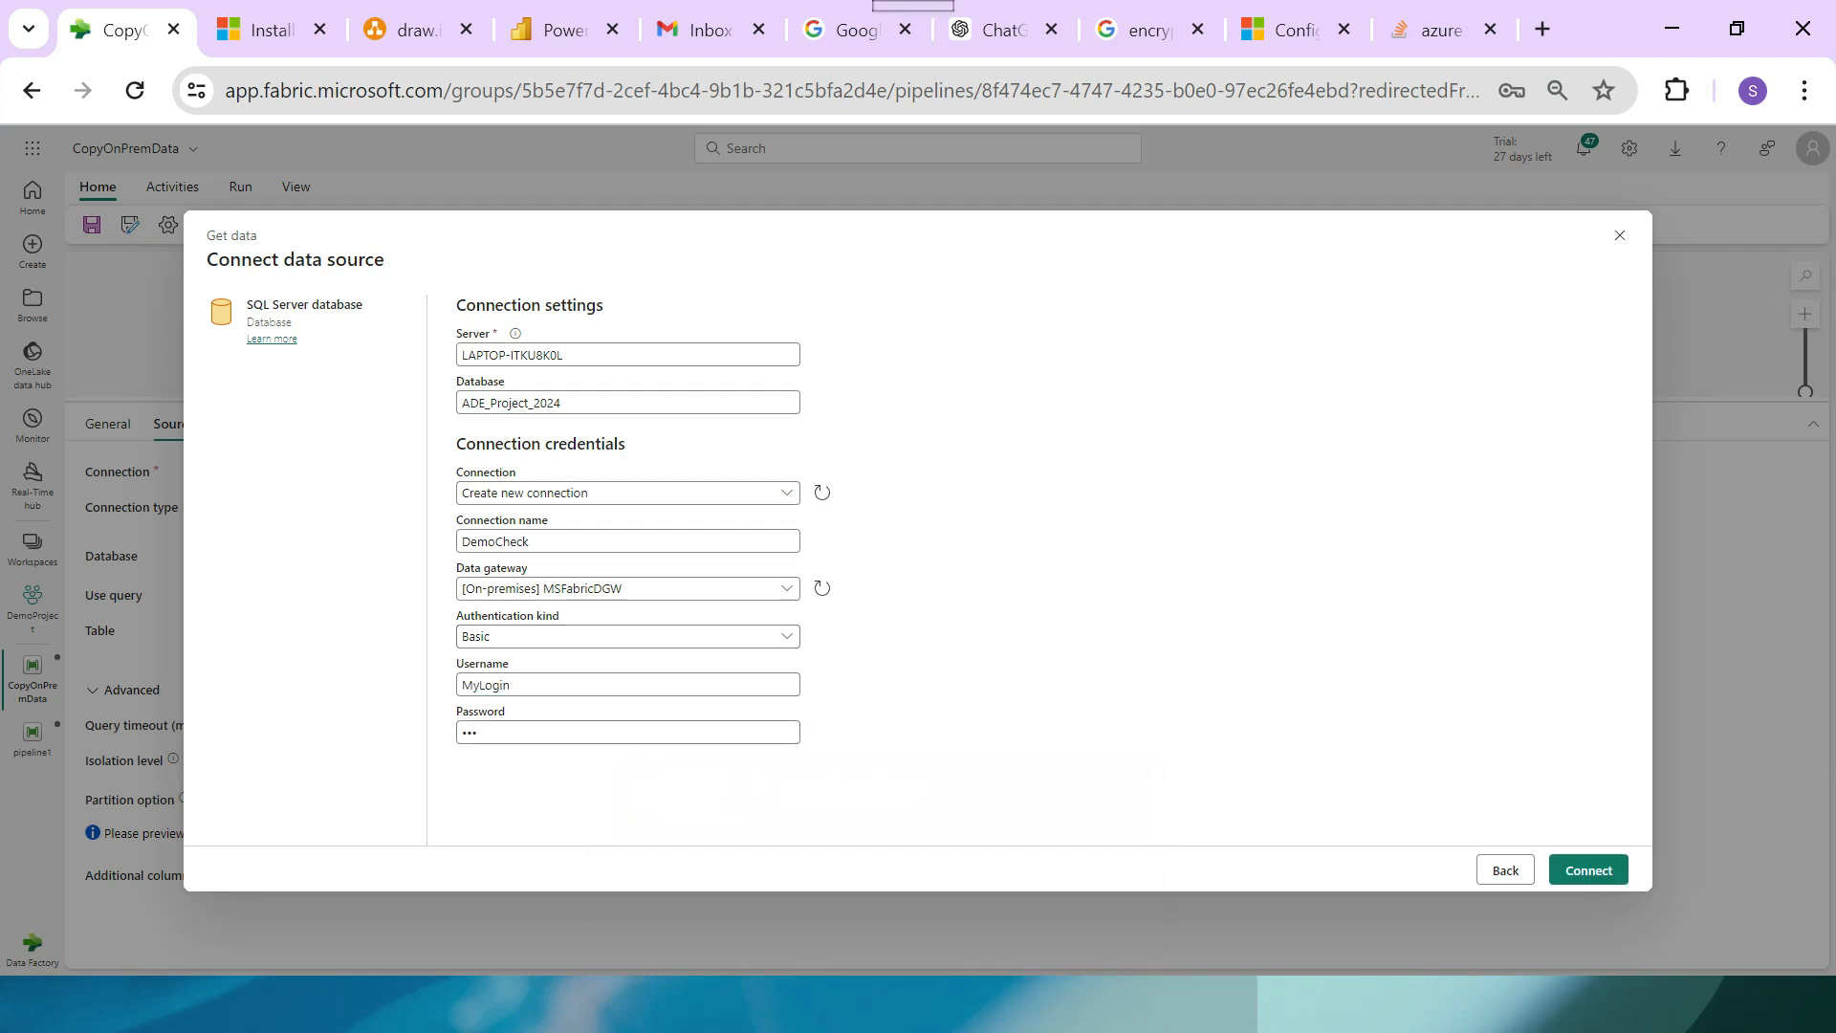
left_click(1589, 870)
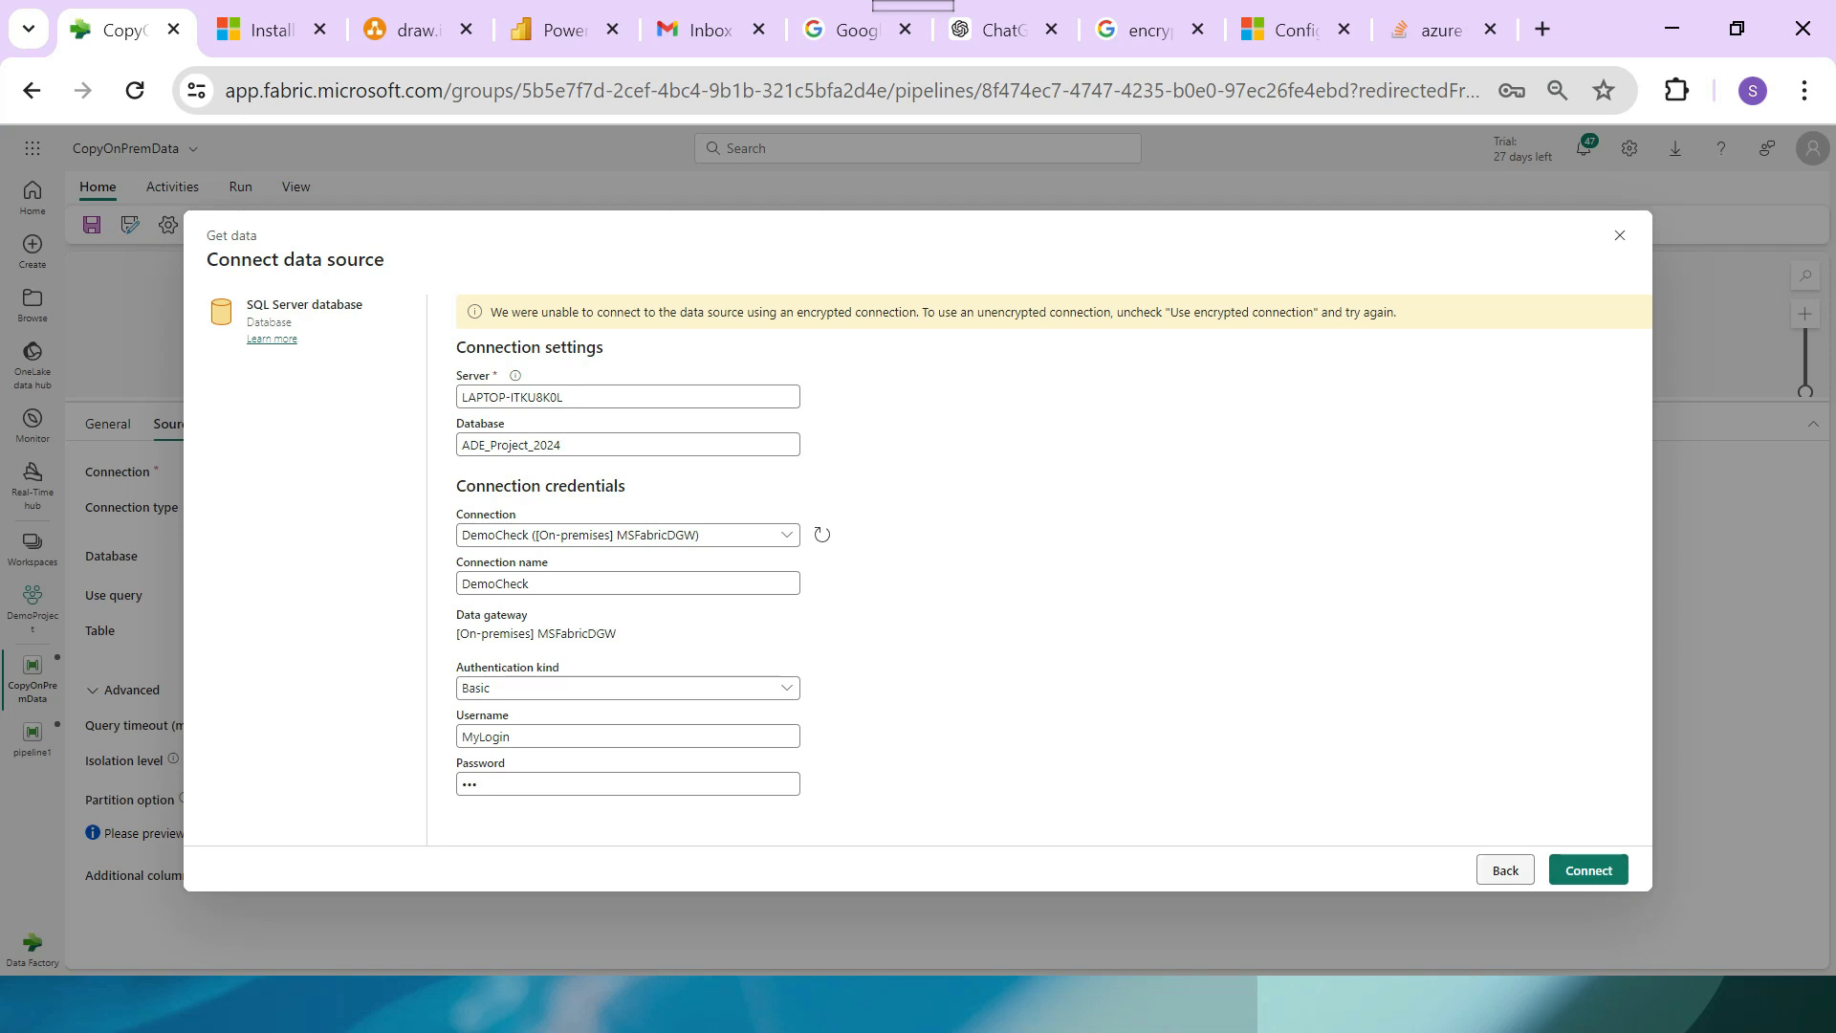
Close the data source dialog, discarding its changes, then refresh the source connections and select DemoCheck.
left_click(1620, 236)
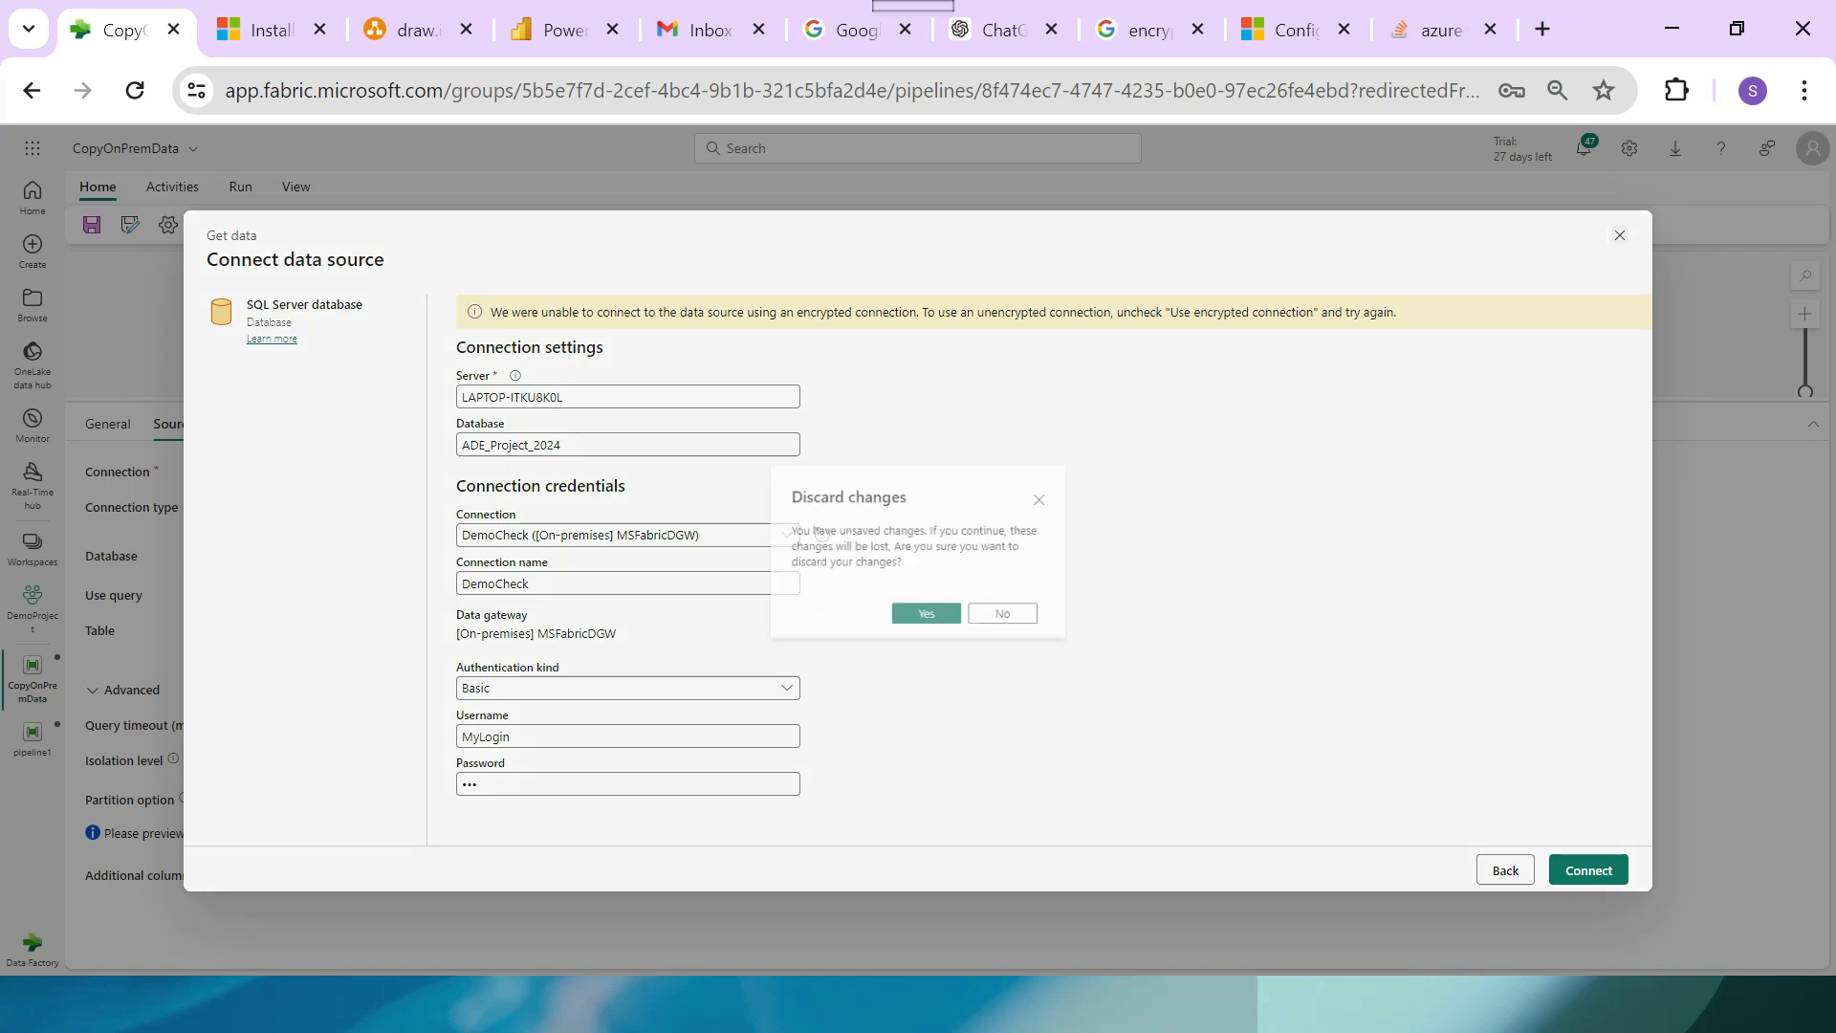
left_click(928, 619)
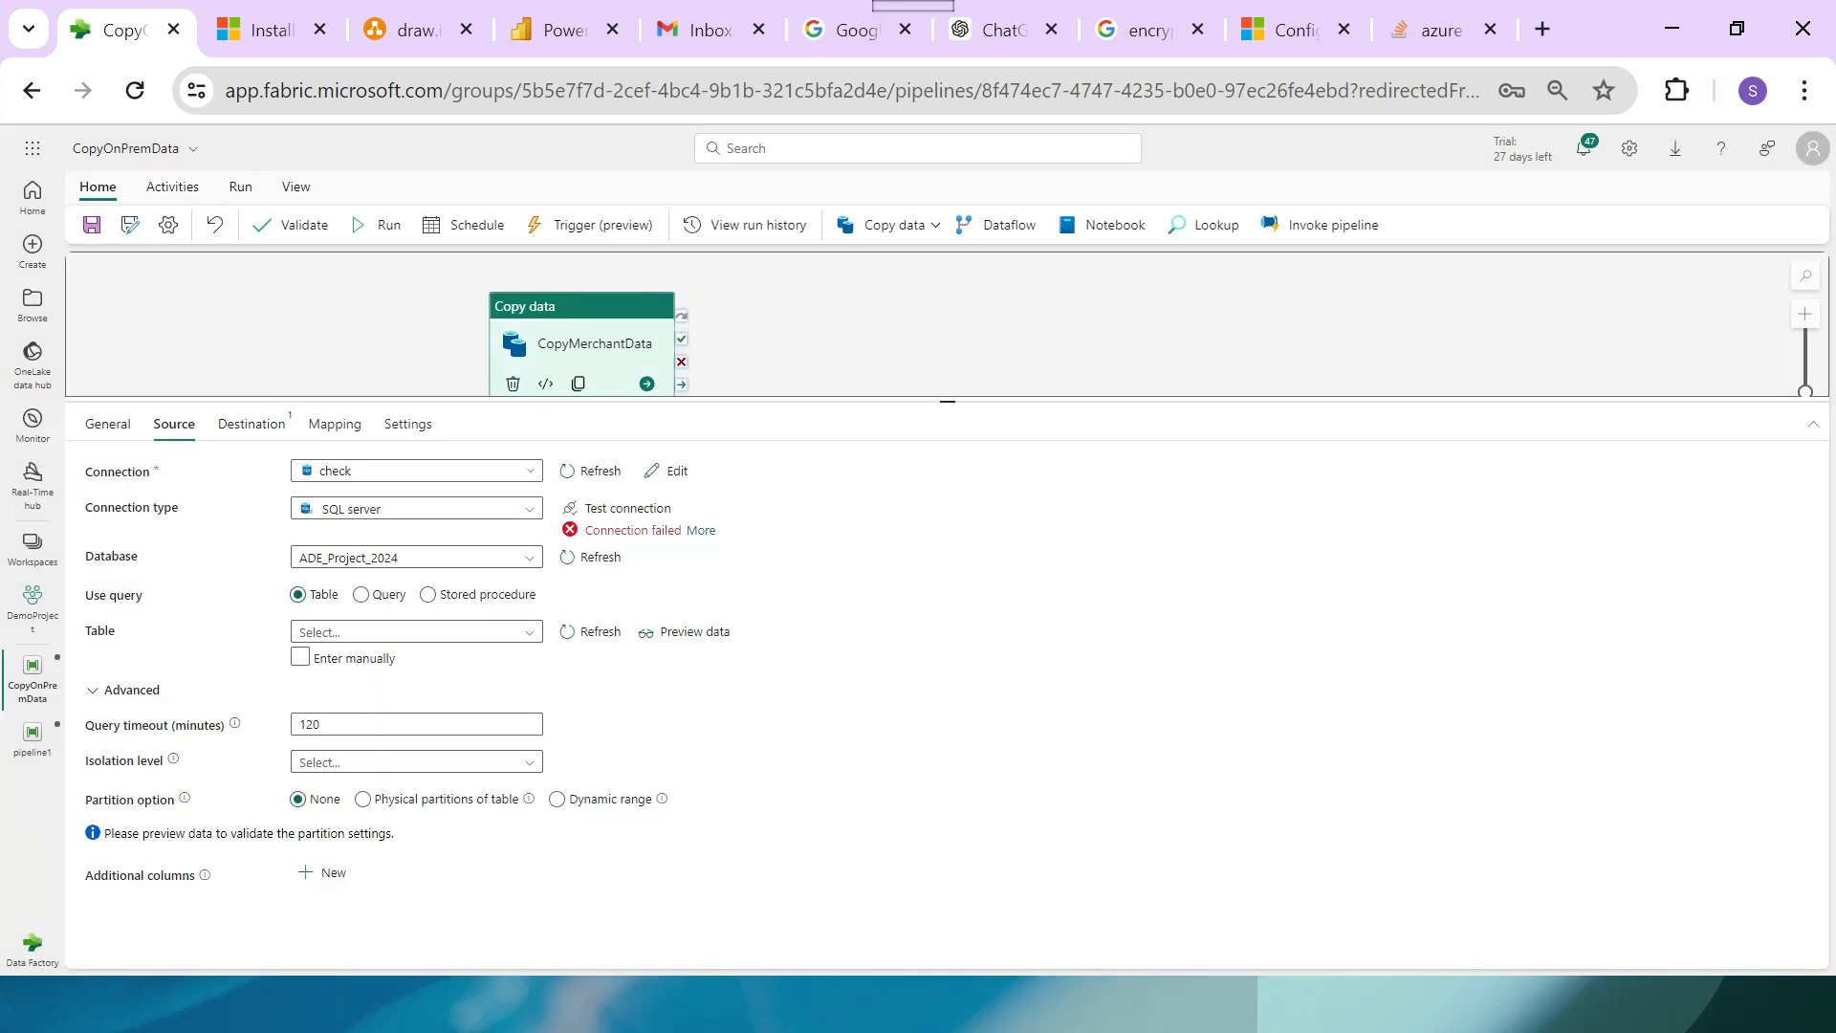
left_click(591, 471)
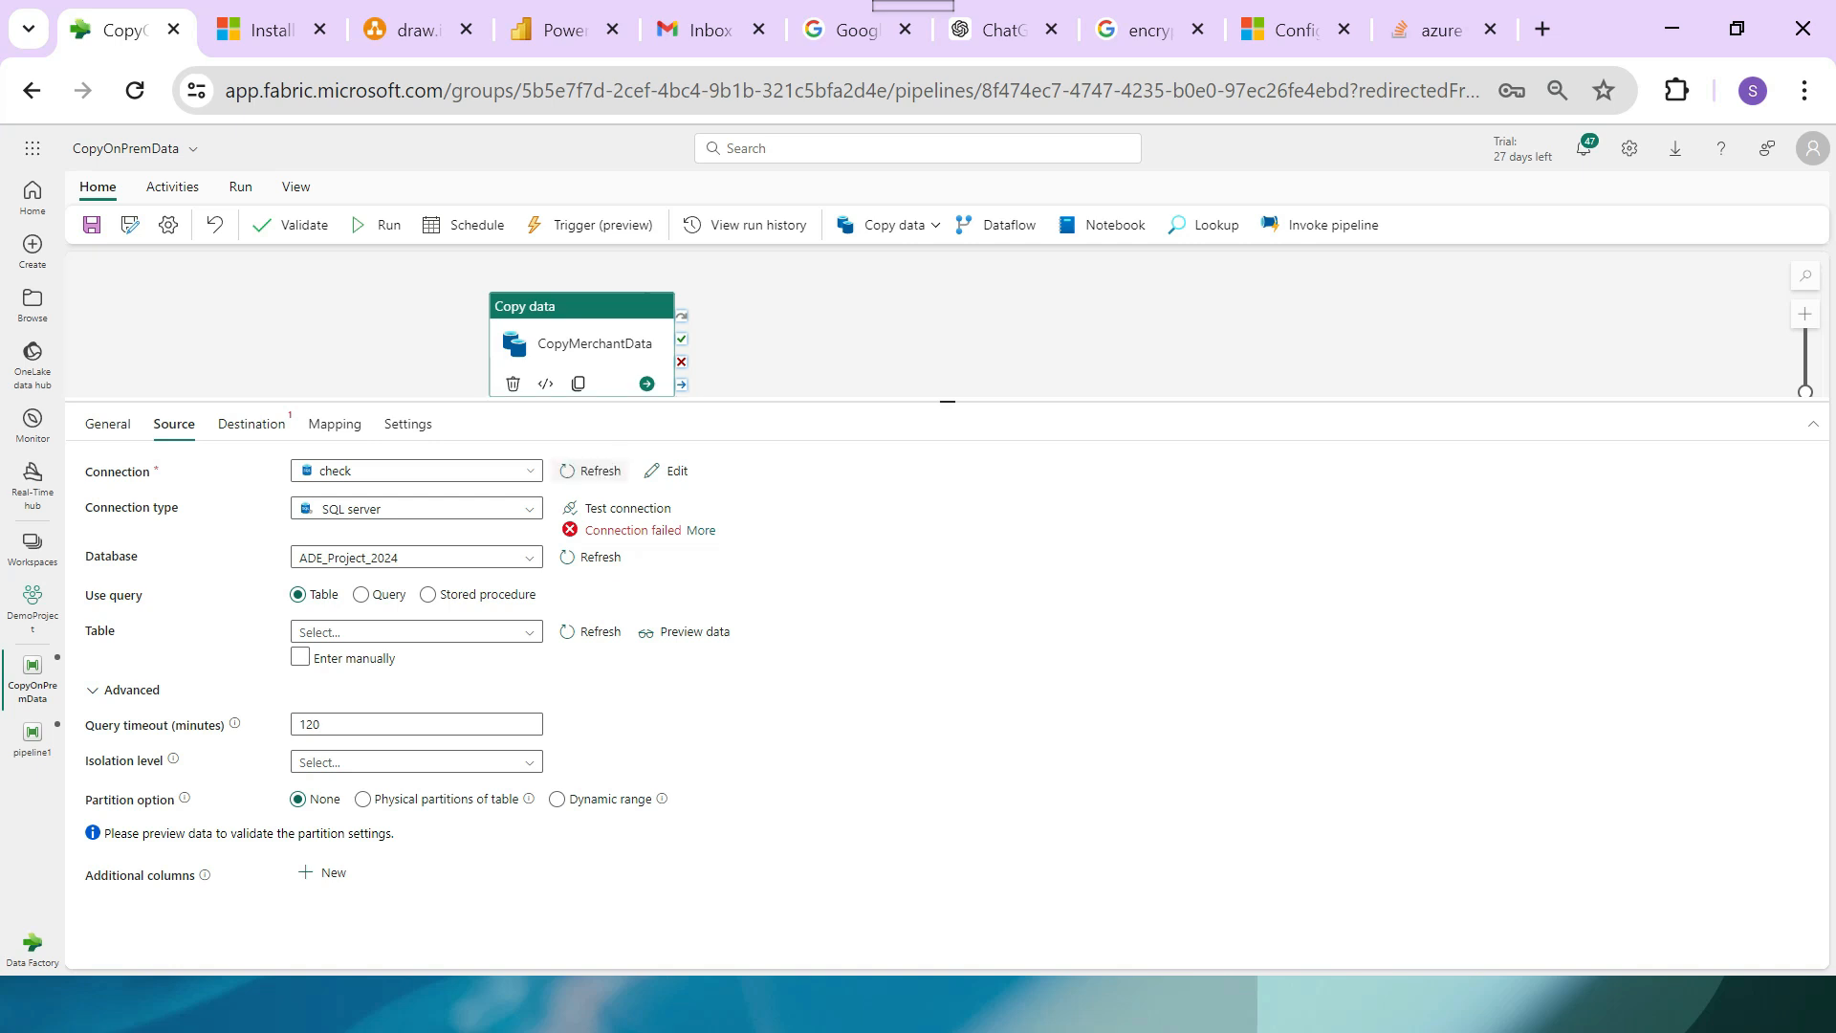
left_click(431, 470)
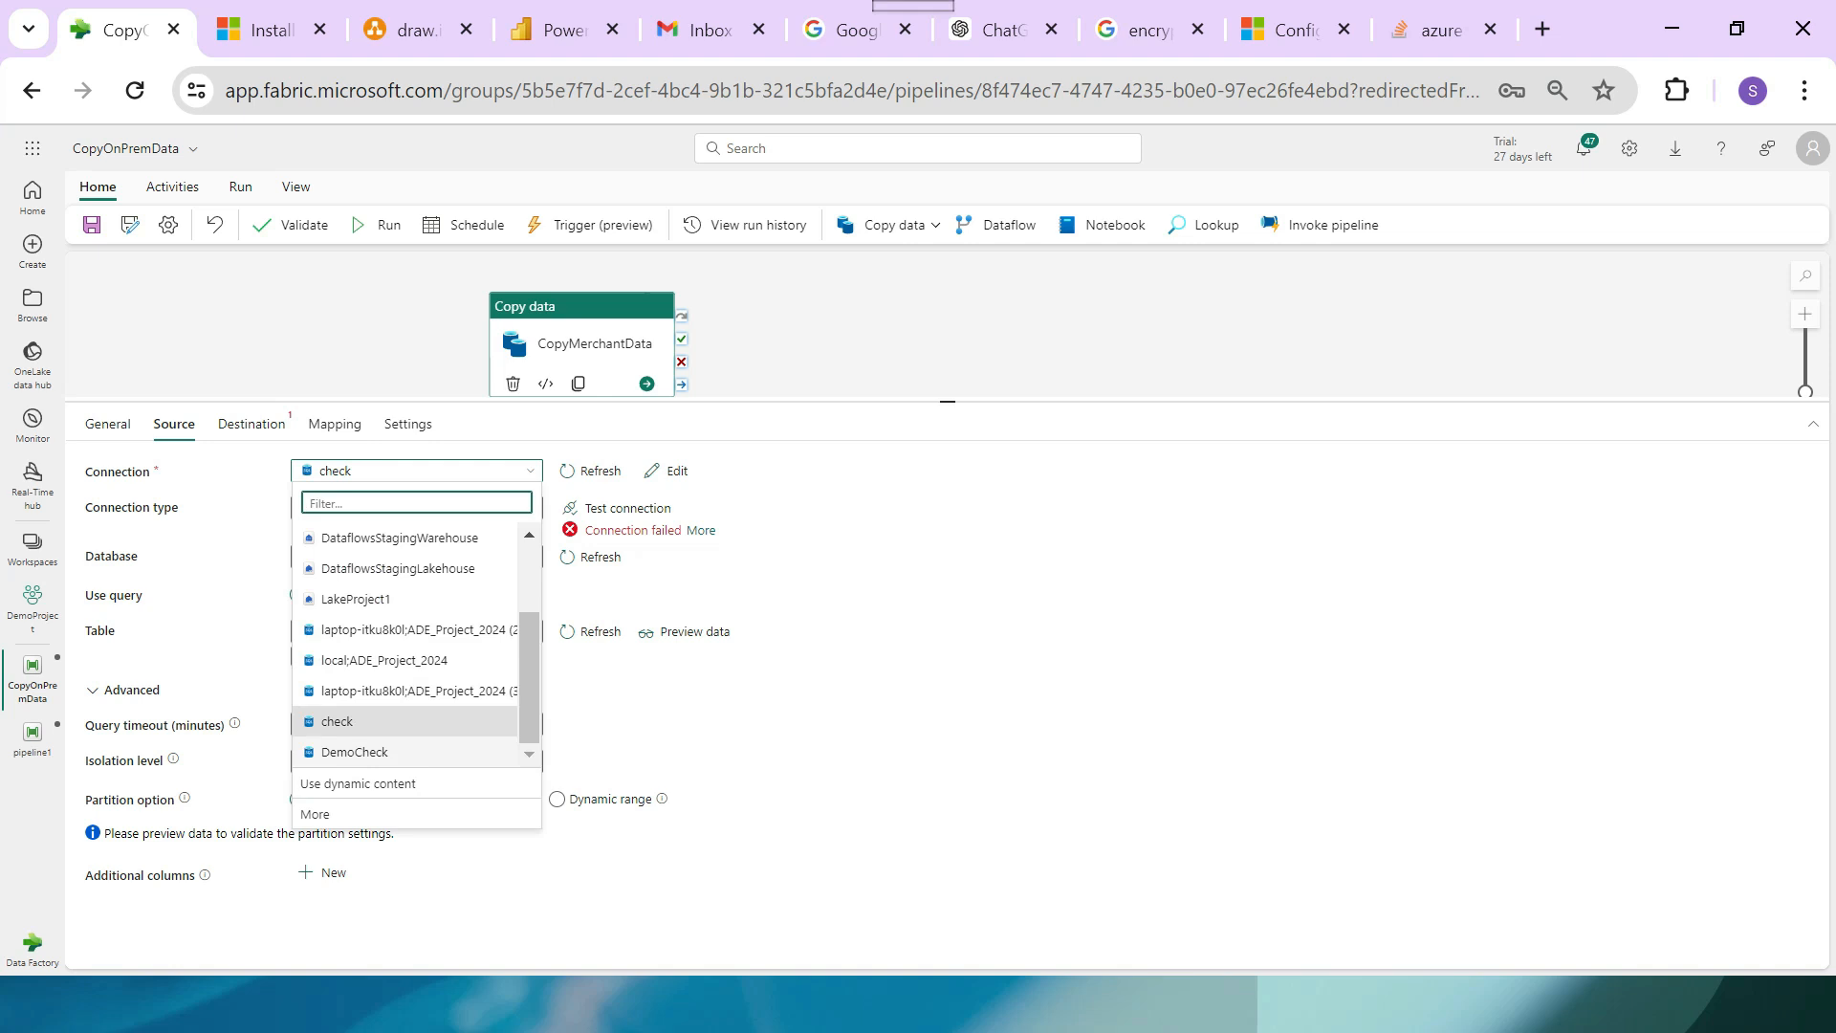
left_click(483, 753)
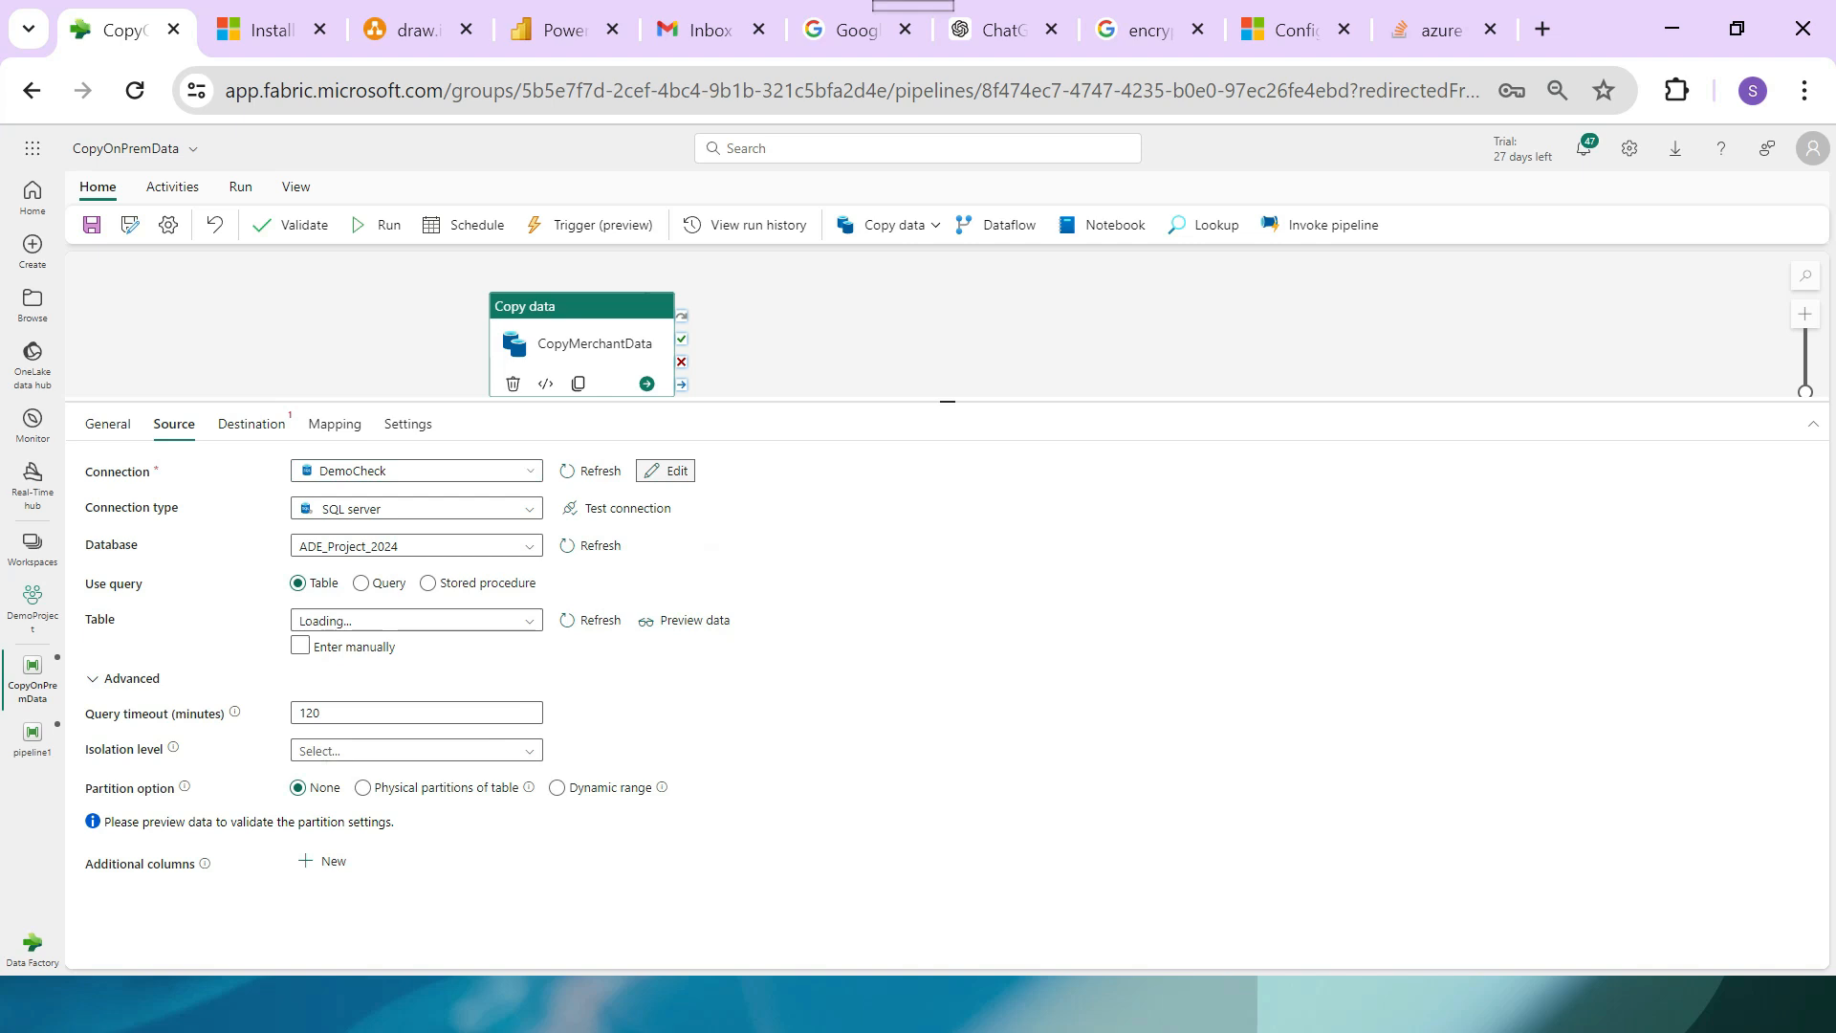
Edit the DemoCheck connection and enter the username MyLogin, copied from the database user in SQL Server Management Studio.
left_click(666, 471)
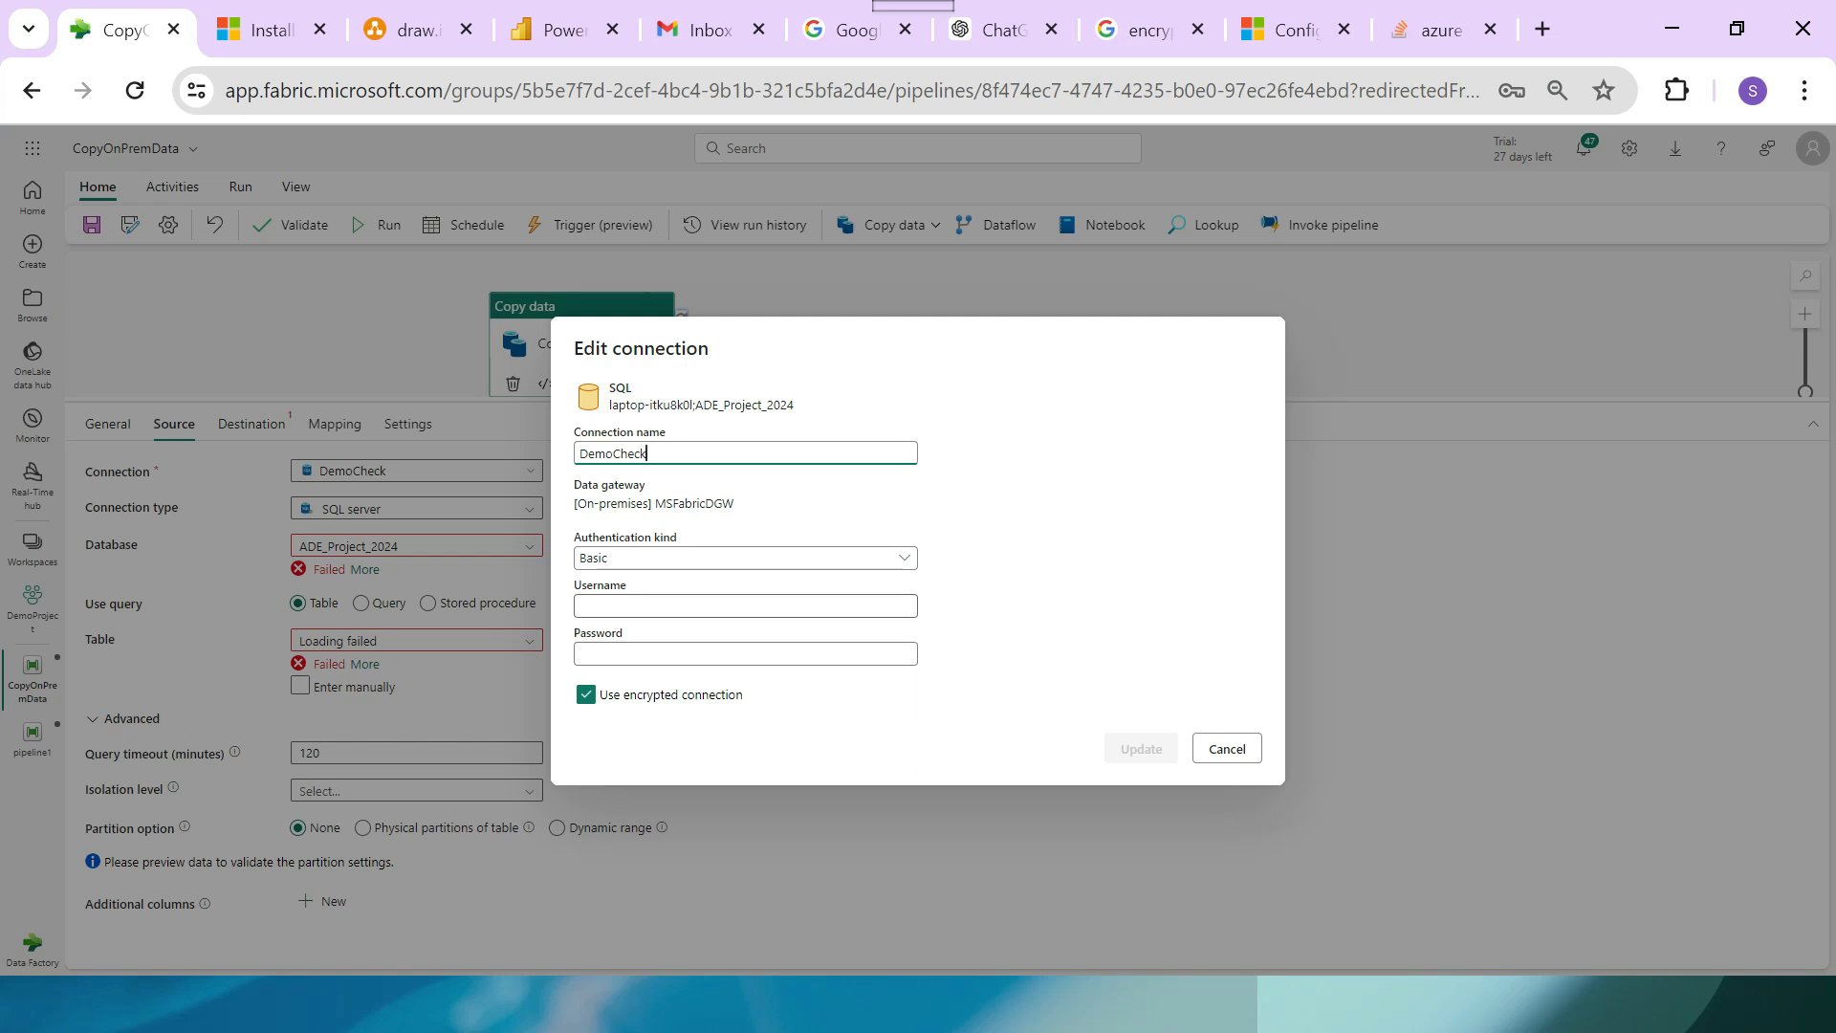
left_click(746, 606)
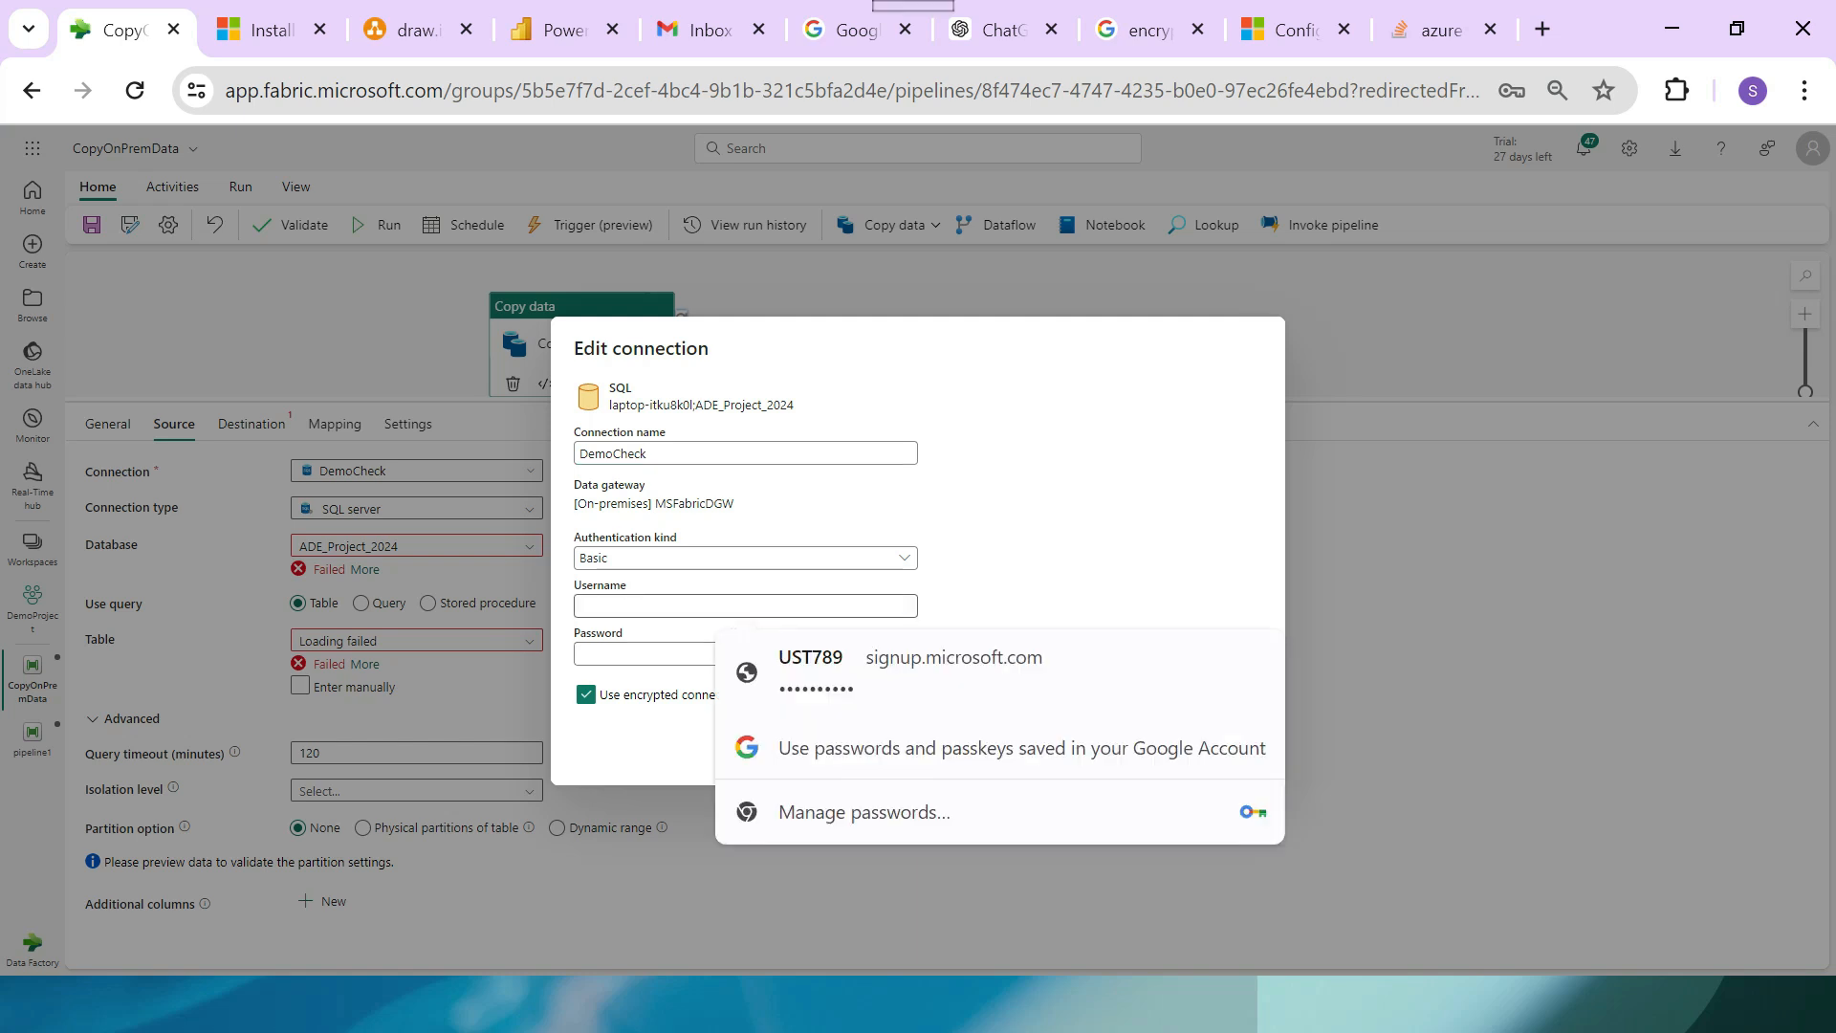
key("alt+Tab")
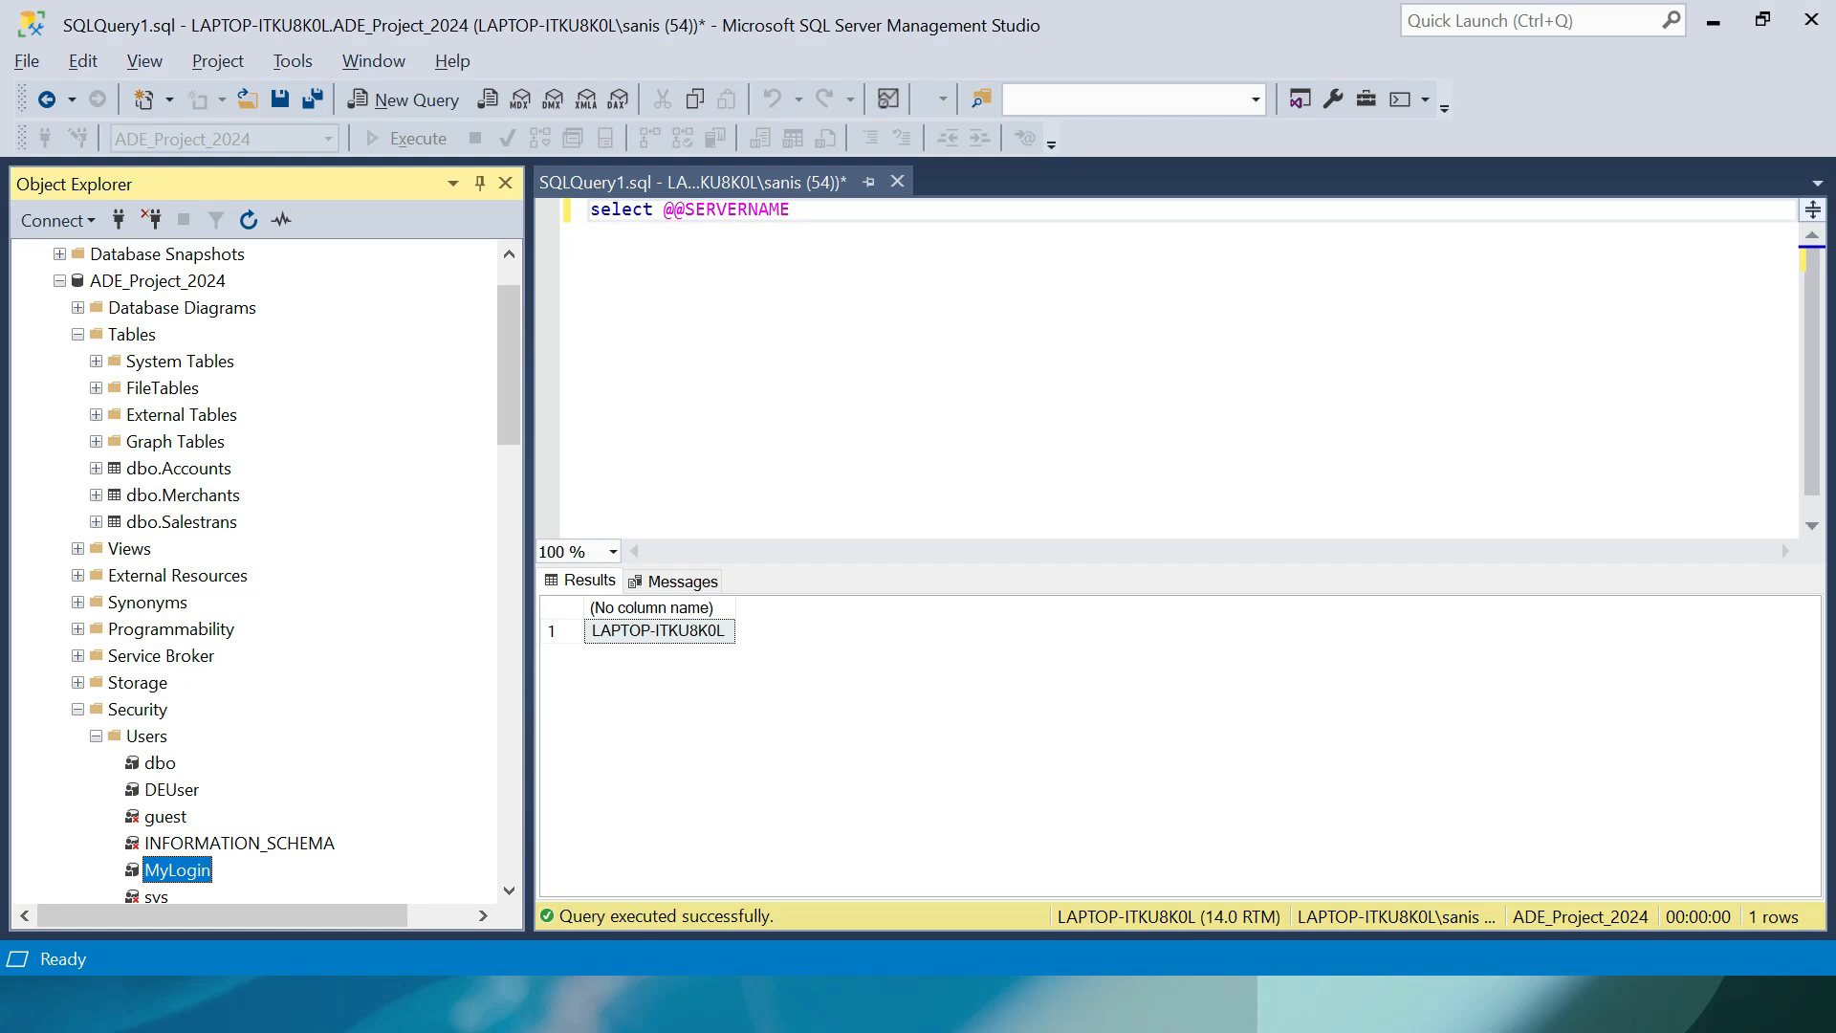
key("F2")
key("ctrl+c")
key("alt+Tab")
key("ctrl+v")
Enter the login password for DemoCheck, turn off the encrypted connection option and update the connection.
key("Tab")
type("***")
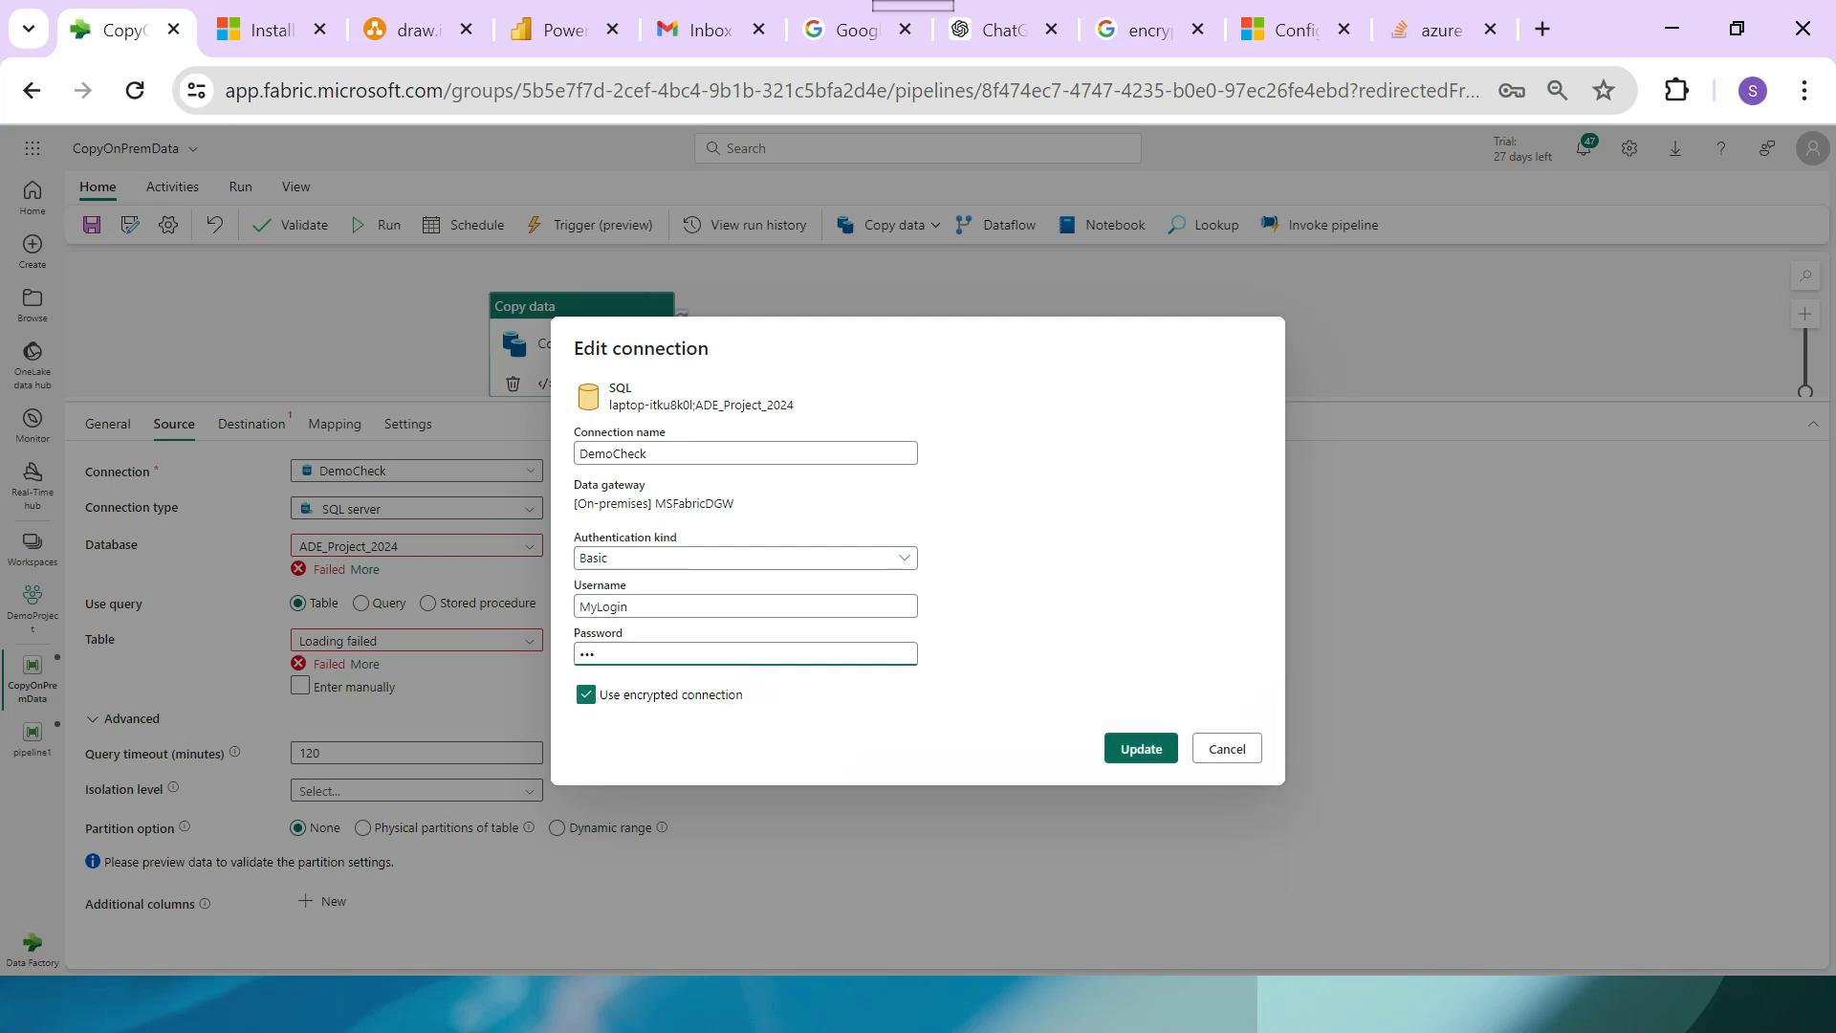
left_click(586, 696)
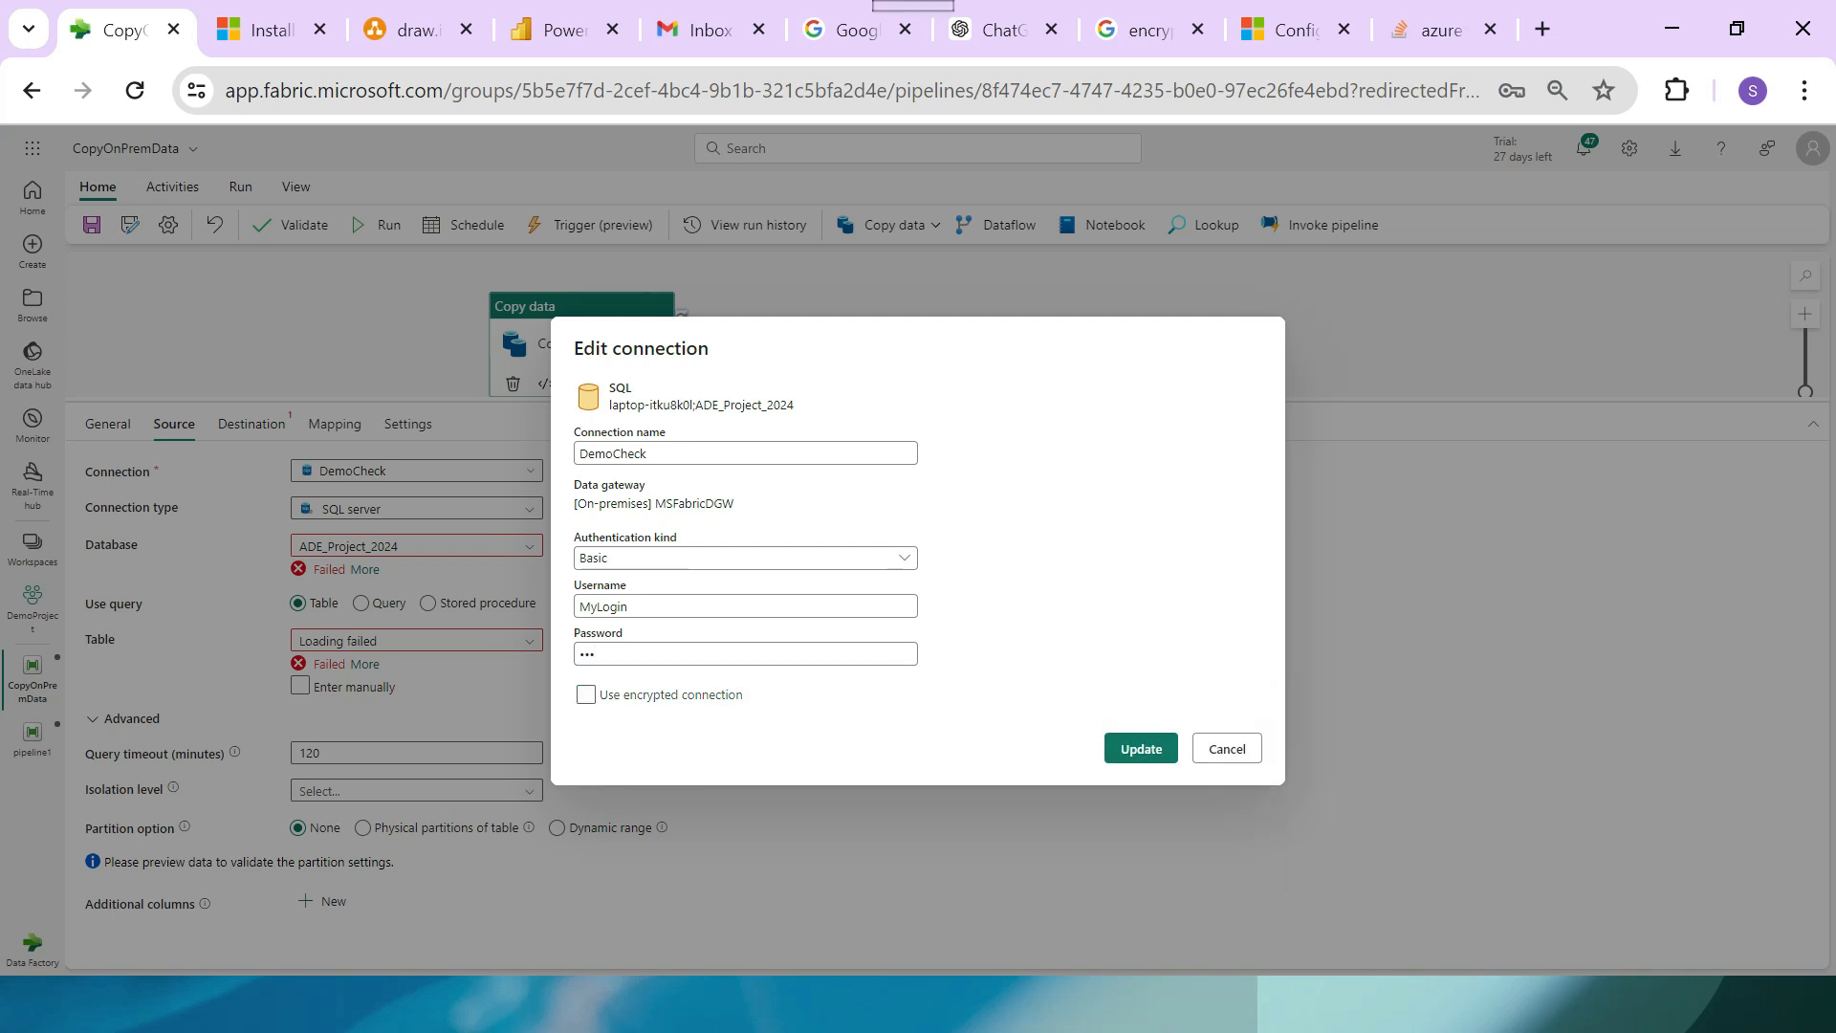
left_click(1141, 749)
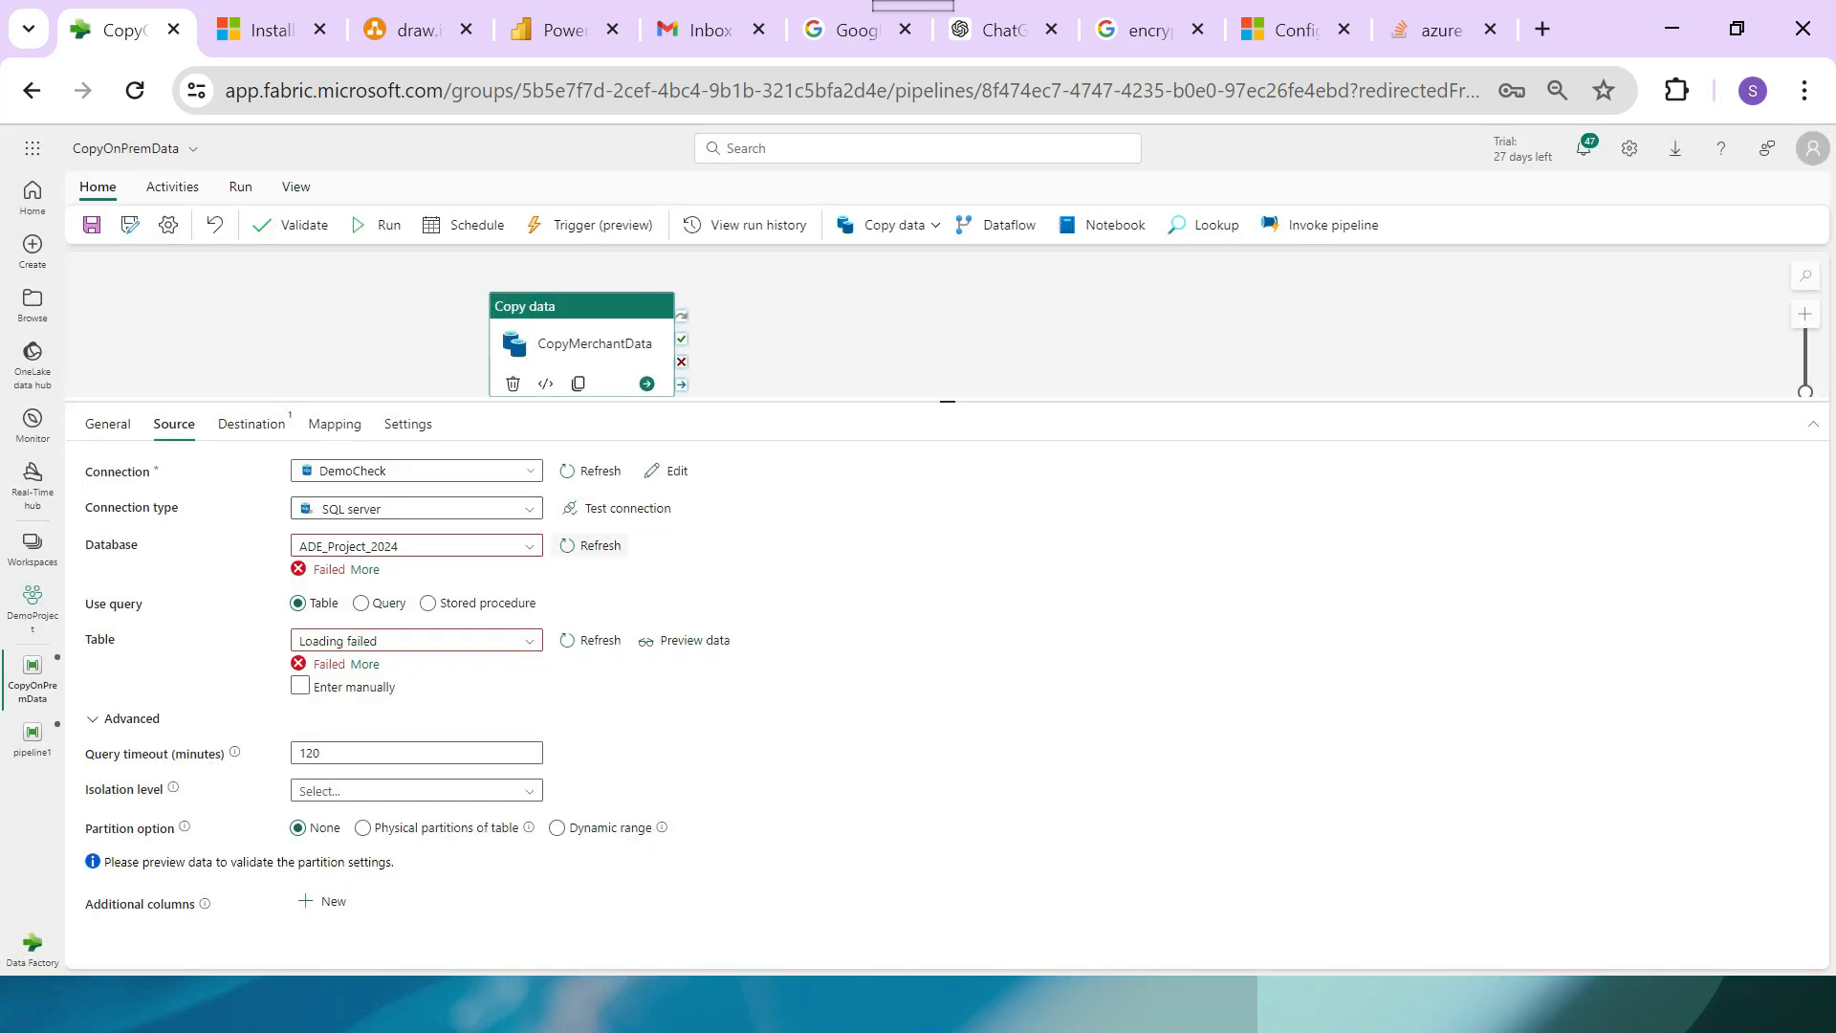
Refresh the source's database and table lists and choose dbo.Merchants as the source table.
left_click(591, 546)
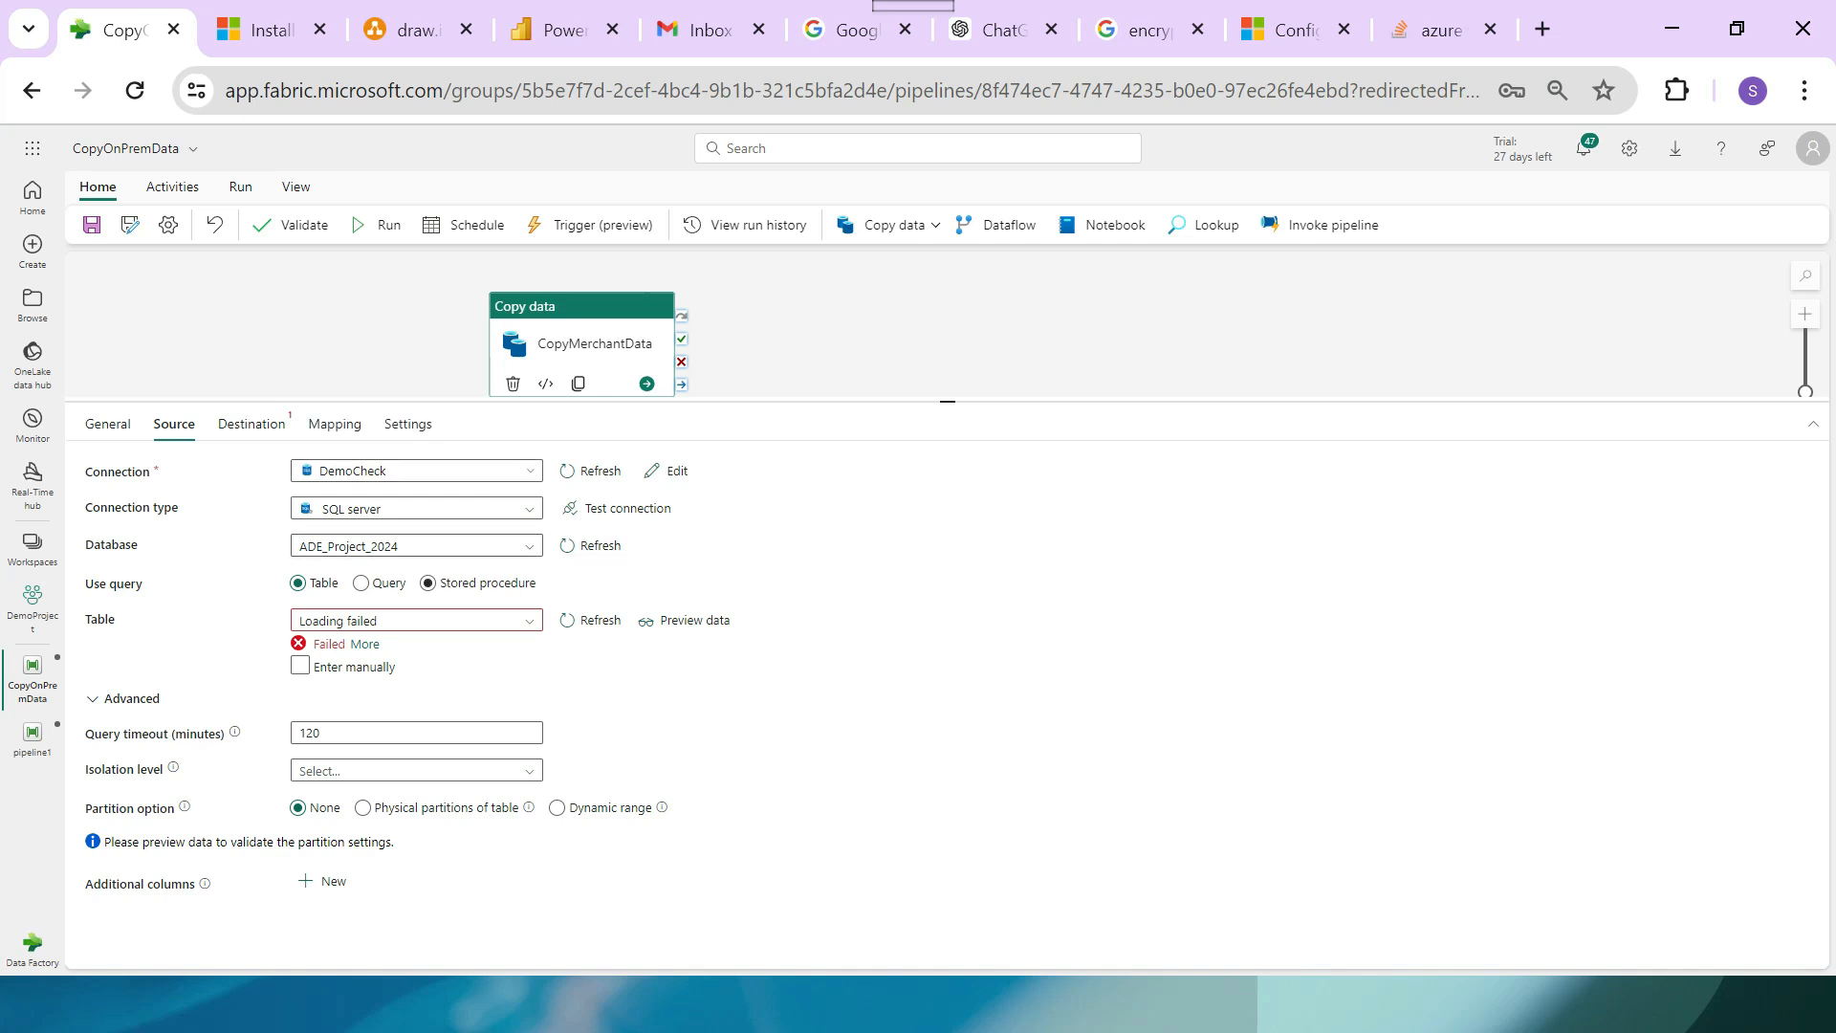
left_click(430, 620)
left_click(591, 620)
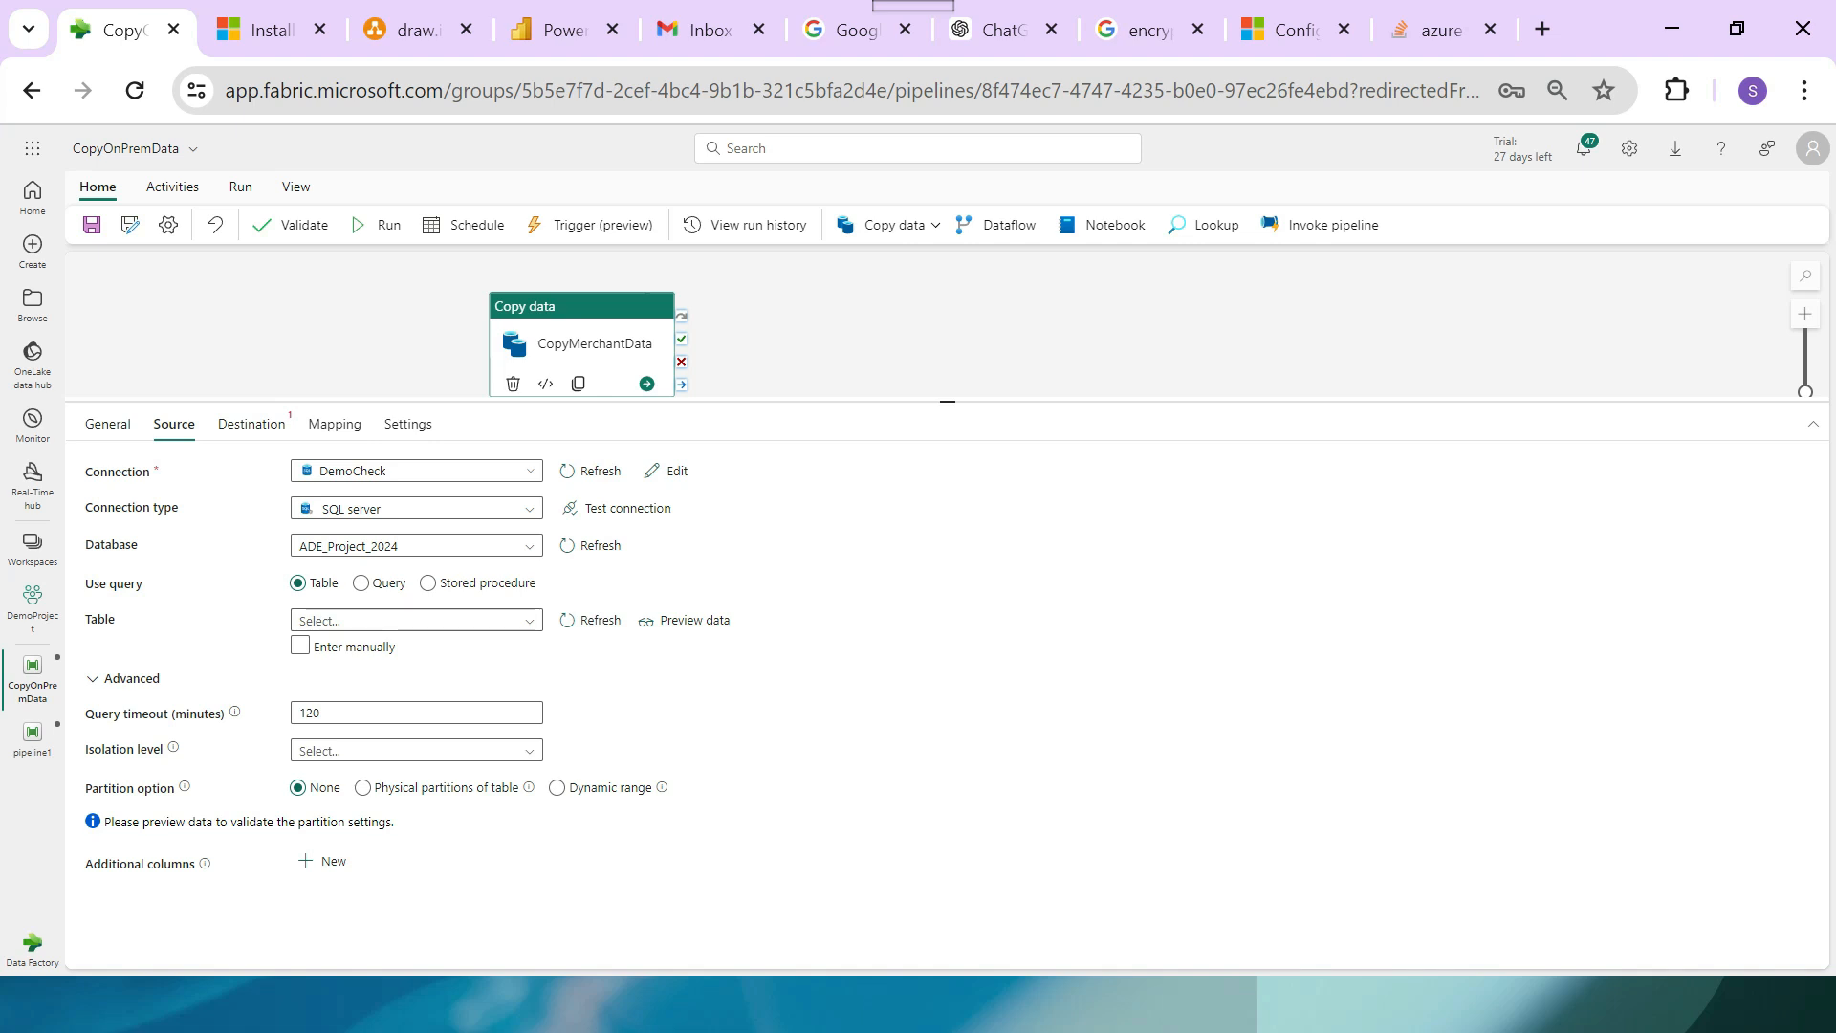
left_click(416, 620)
left_click(382, 675)
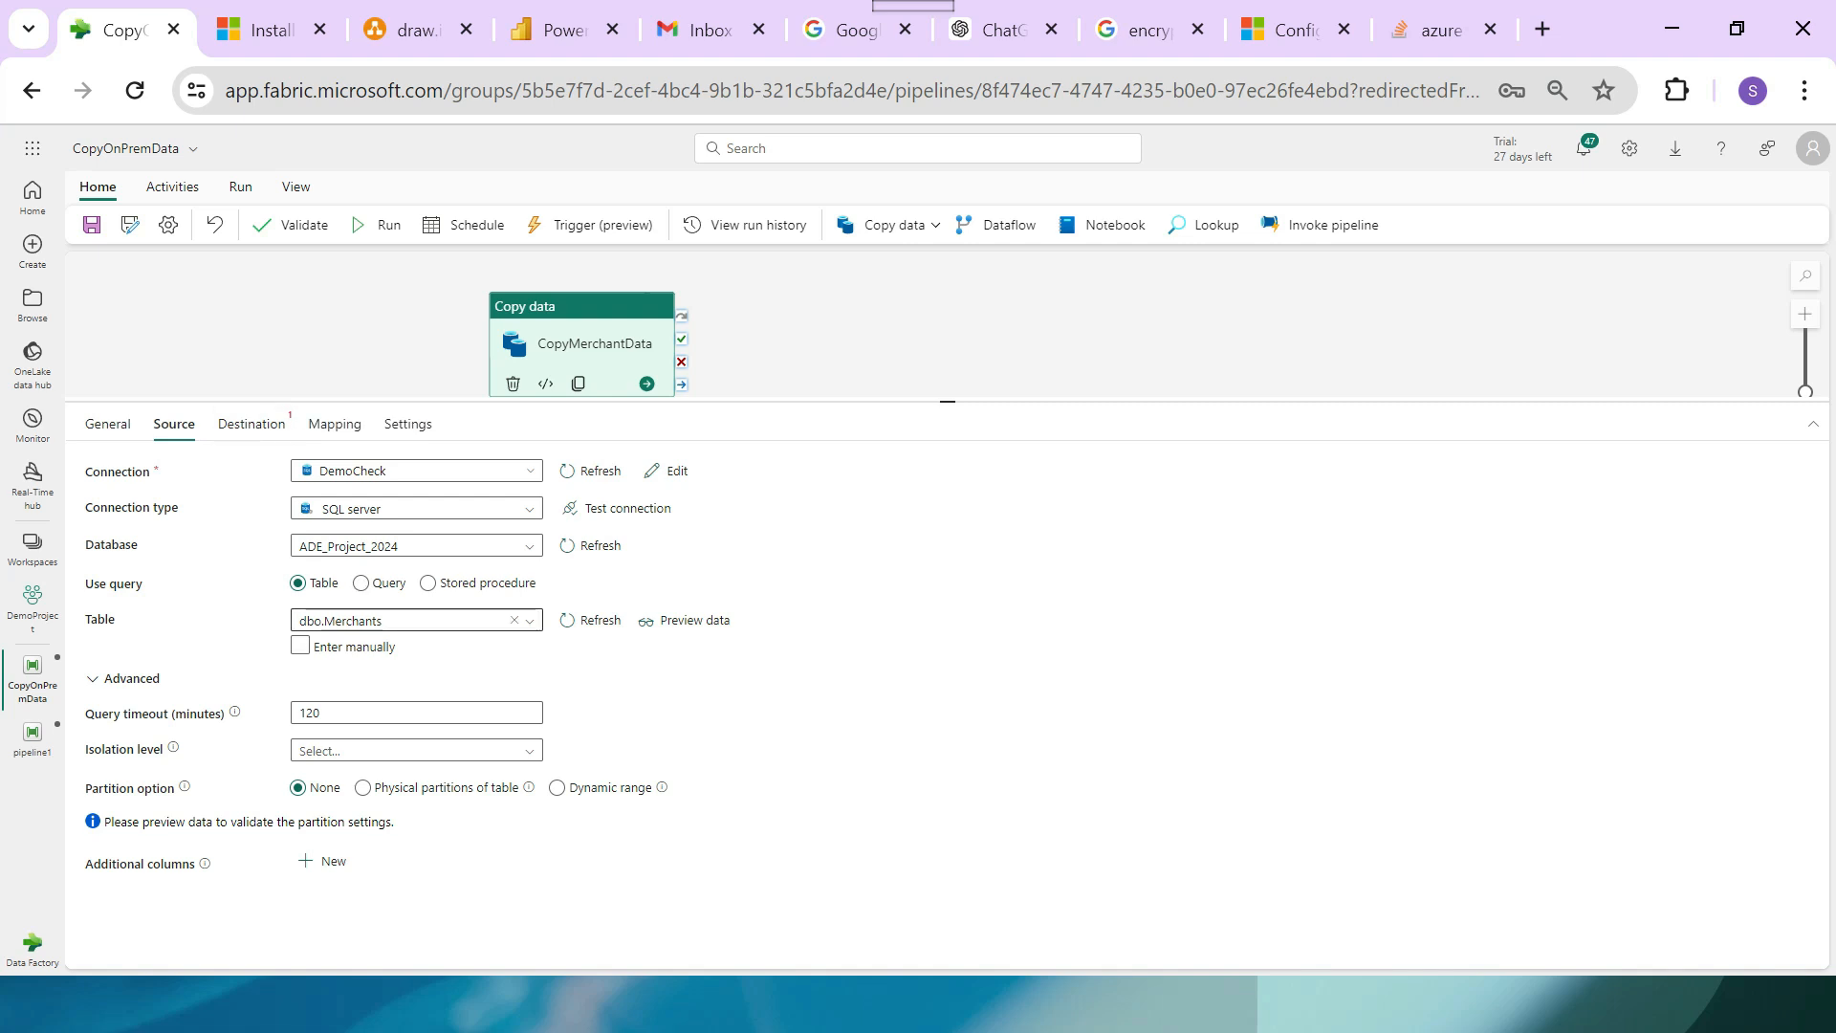
Set the copy activity's destination to the LakeProject1 lakehouse with Files as the root folder.
left_click(252, 424)
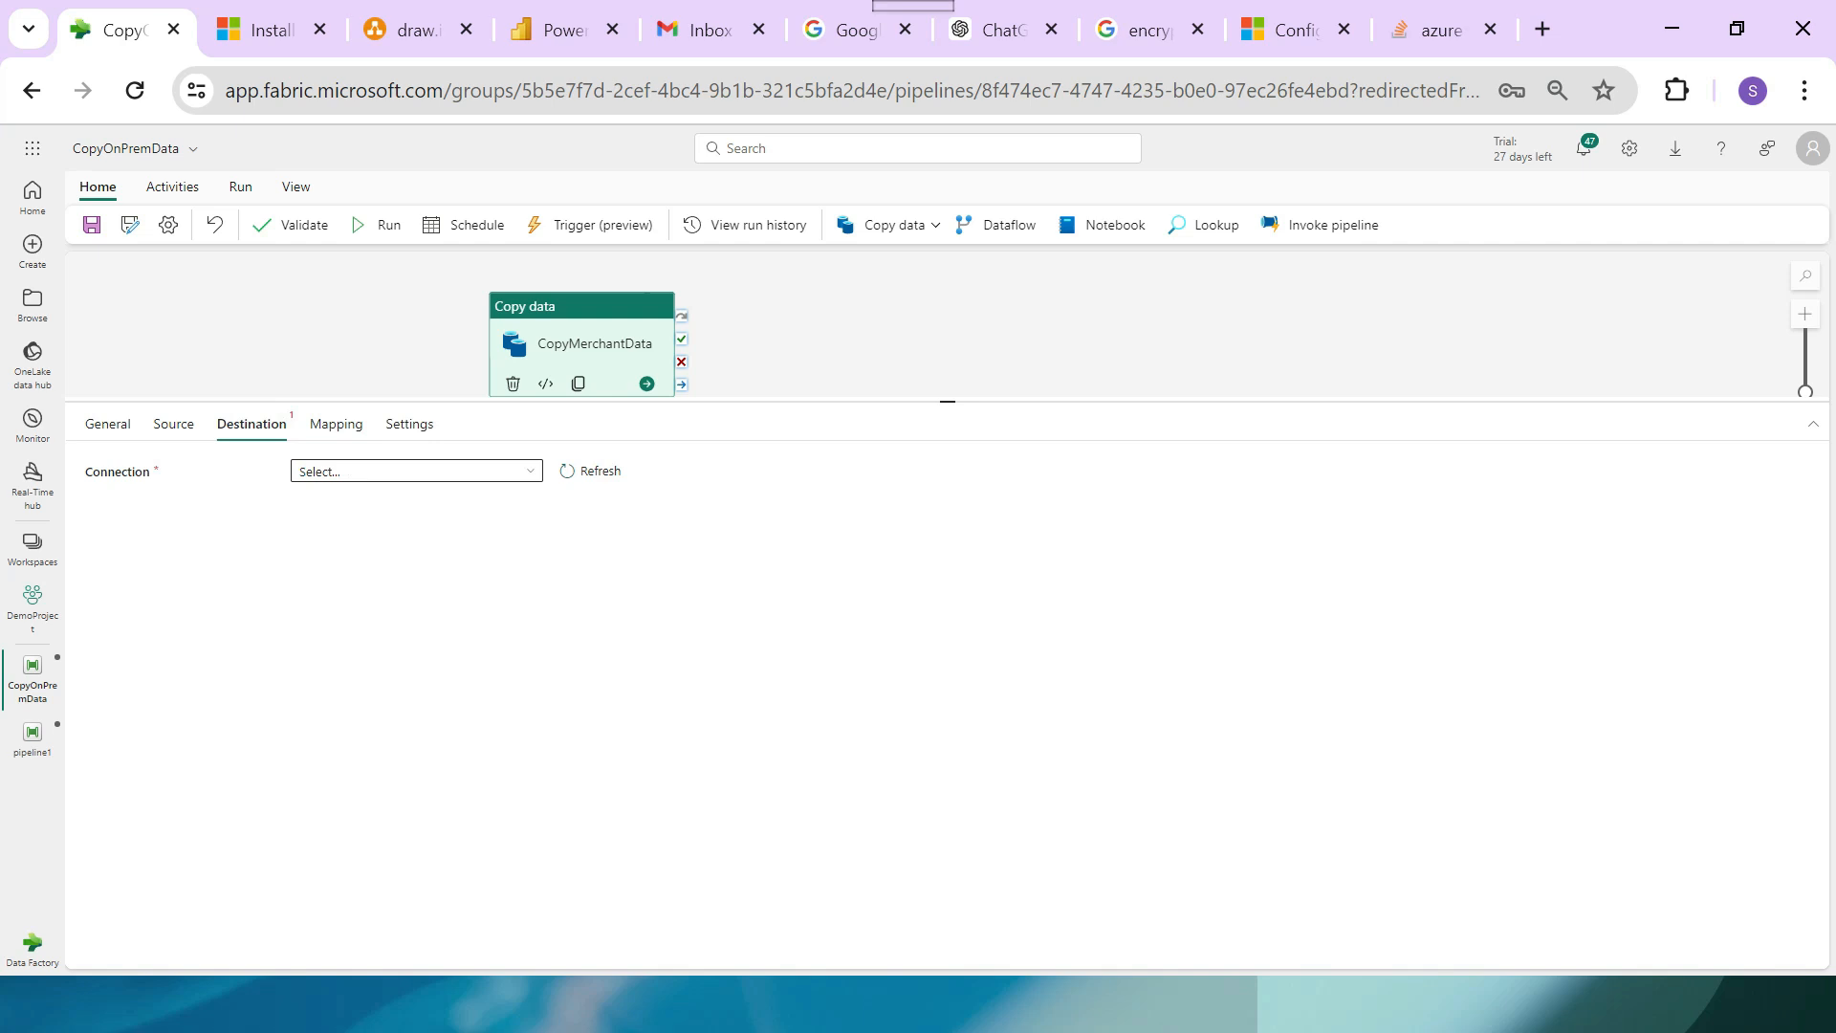
left_click(416, 471)
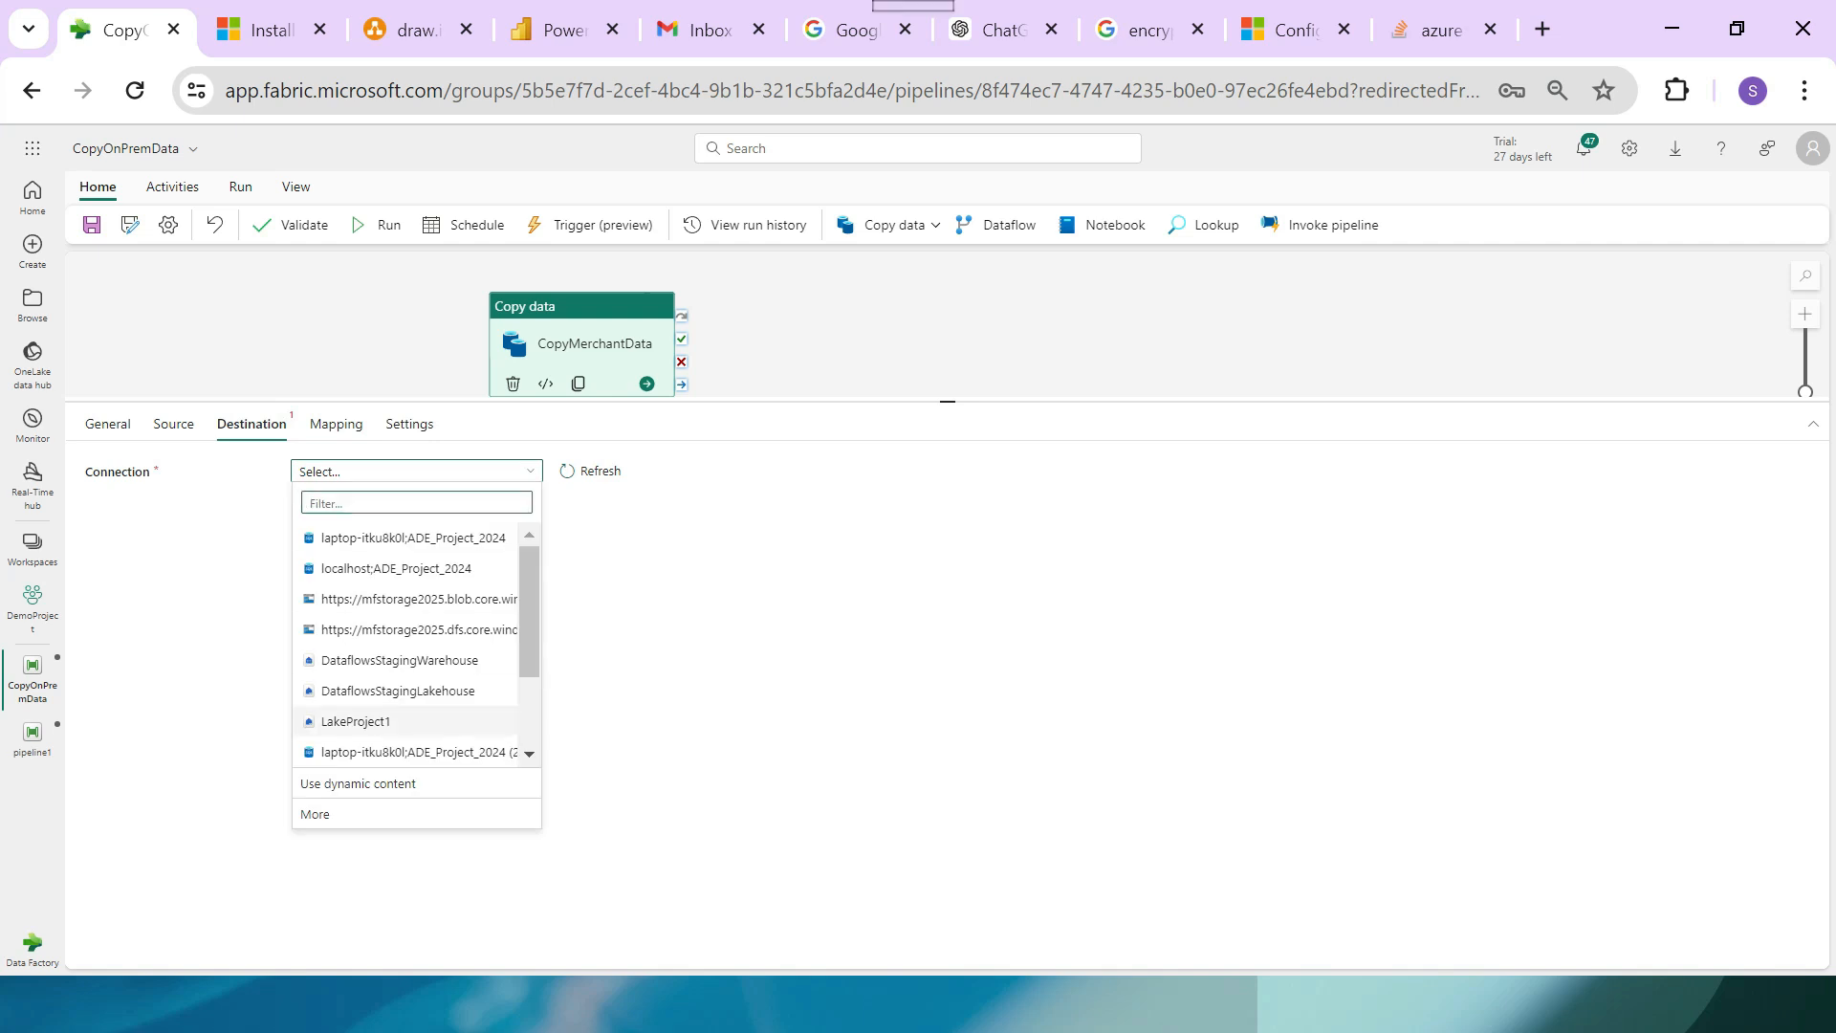
left_click(355, 721)
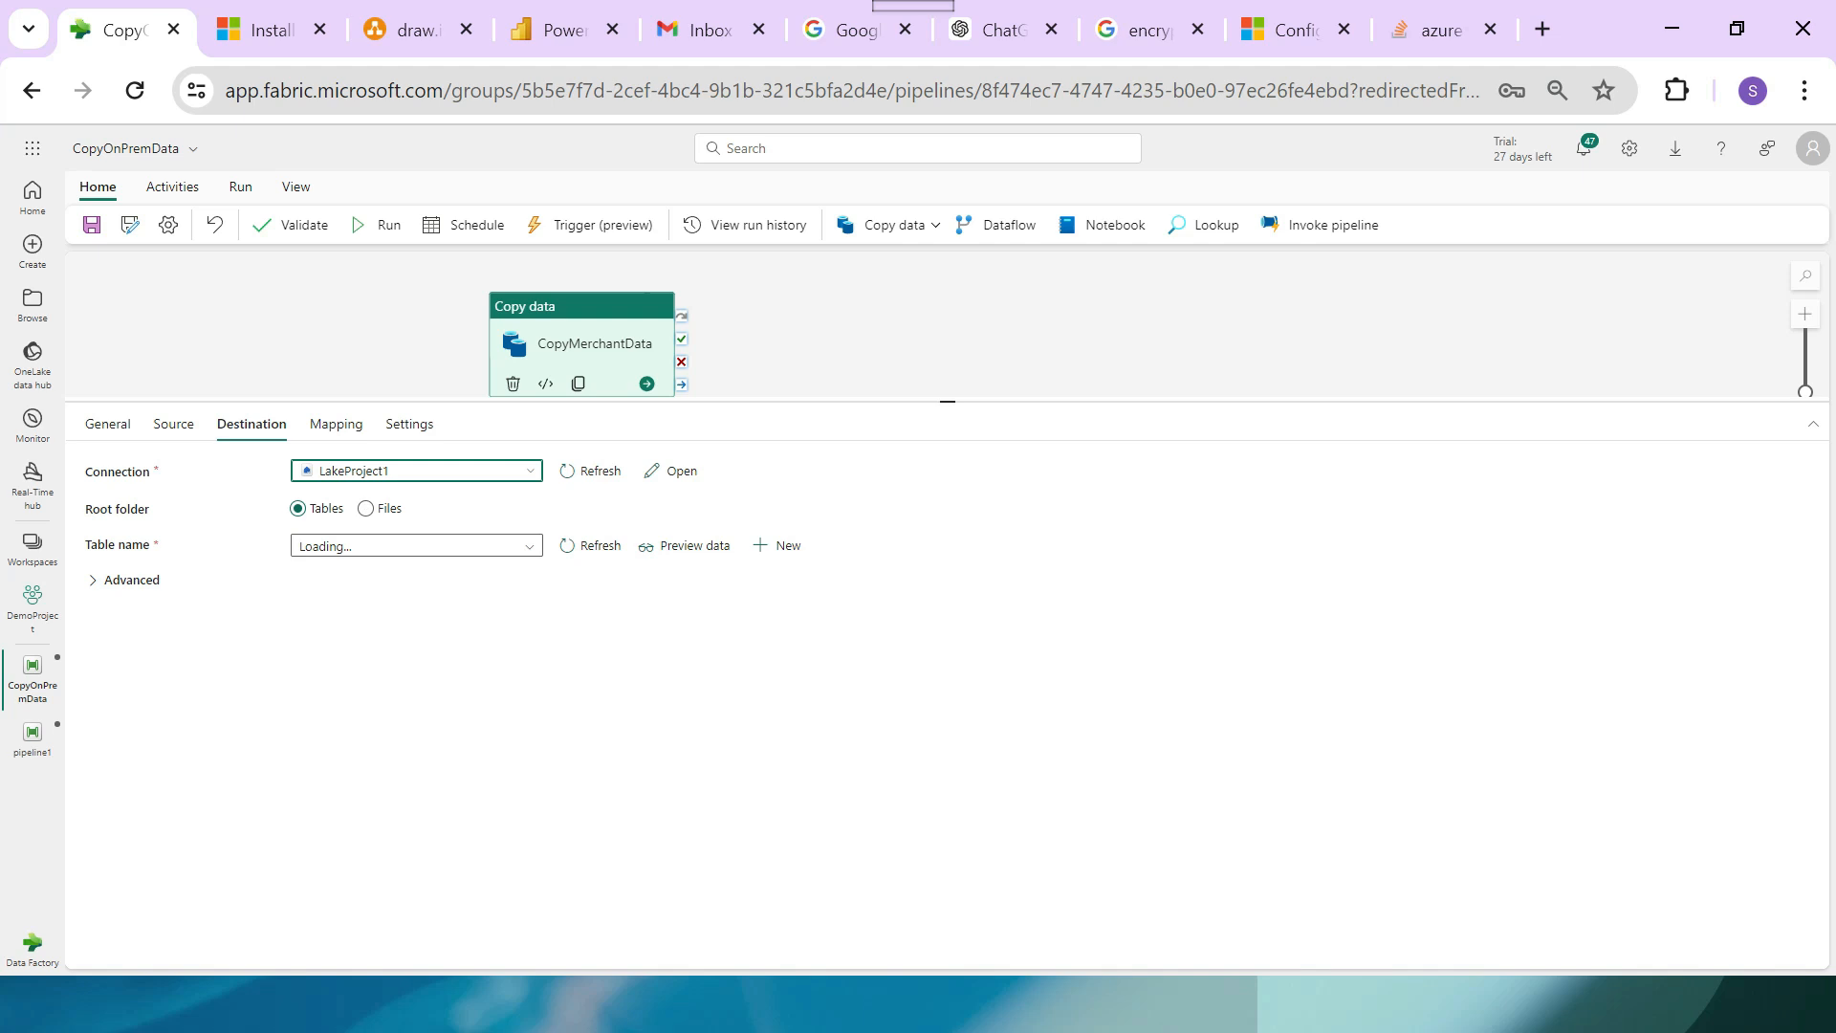
left_click(366, 508)
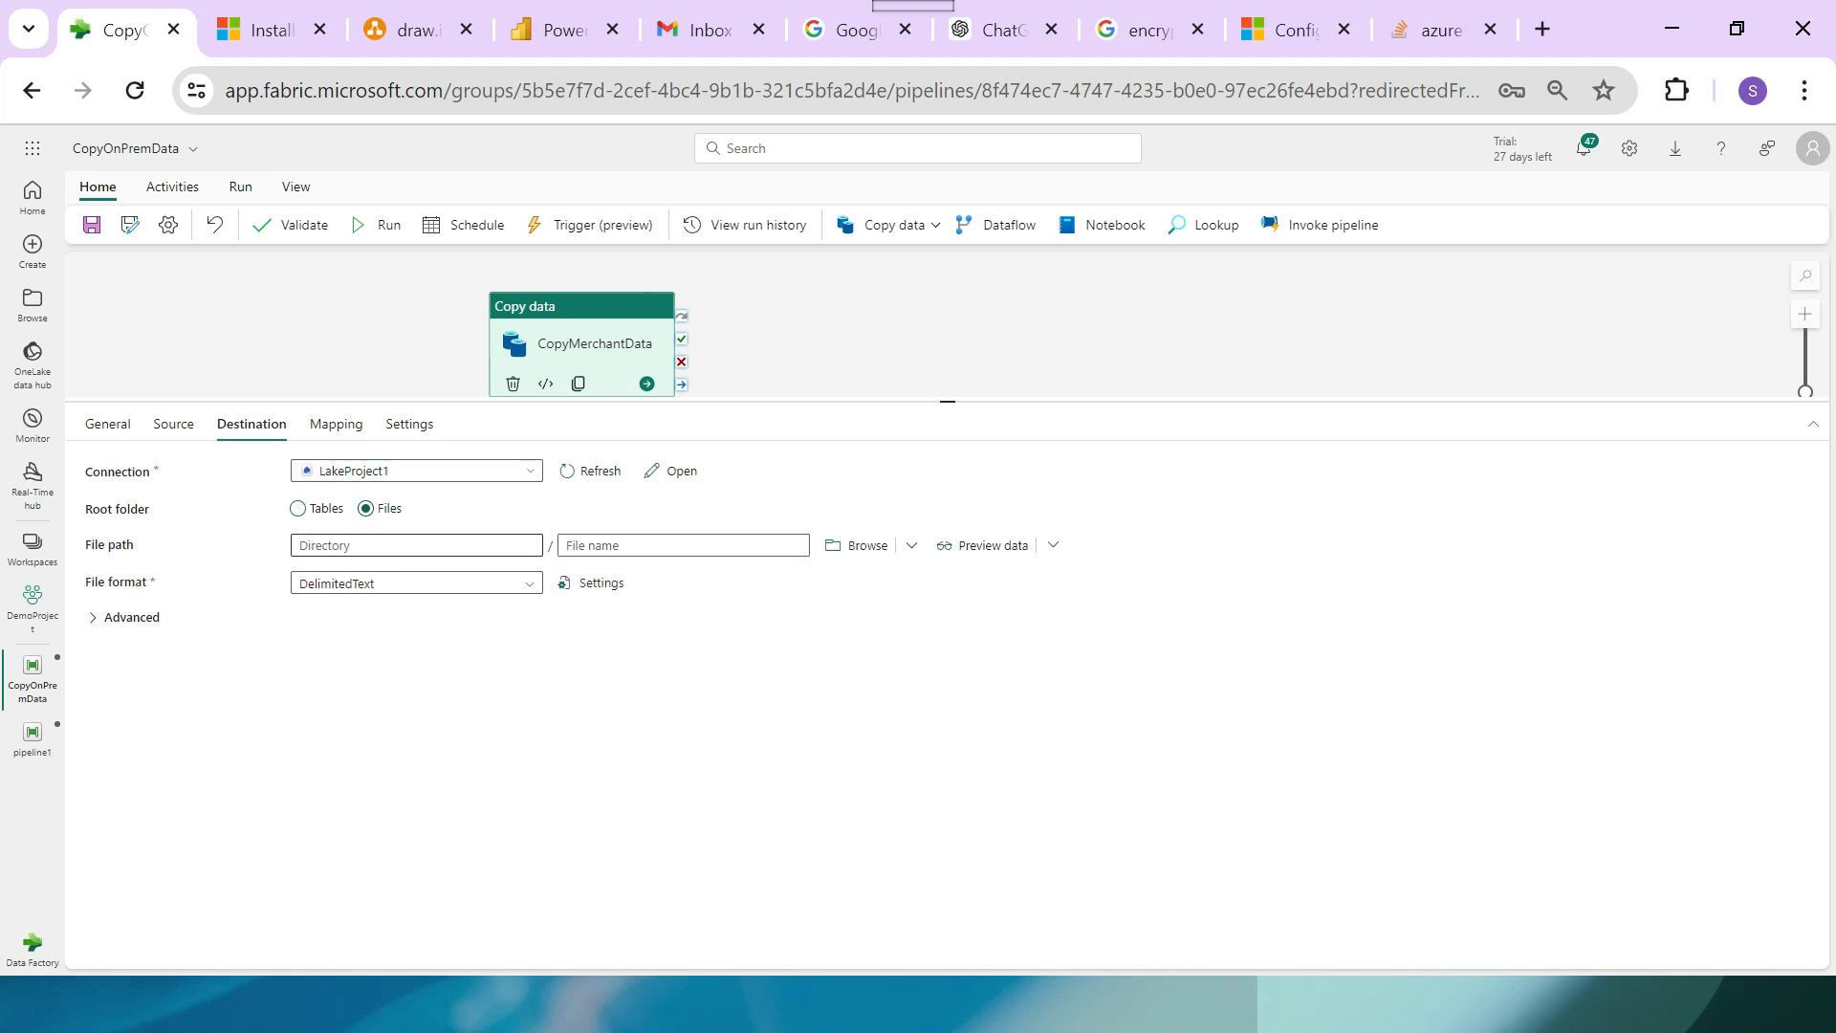
Set the destination file path to directory Merchants and file name Merchants.csv.
left_click(417, 545)
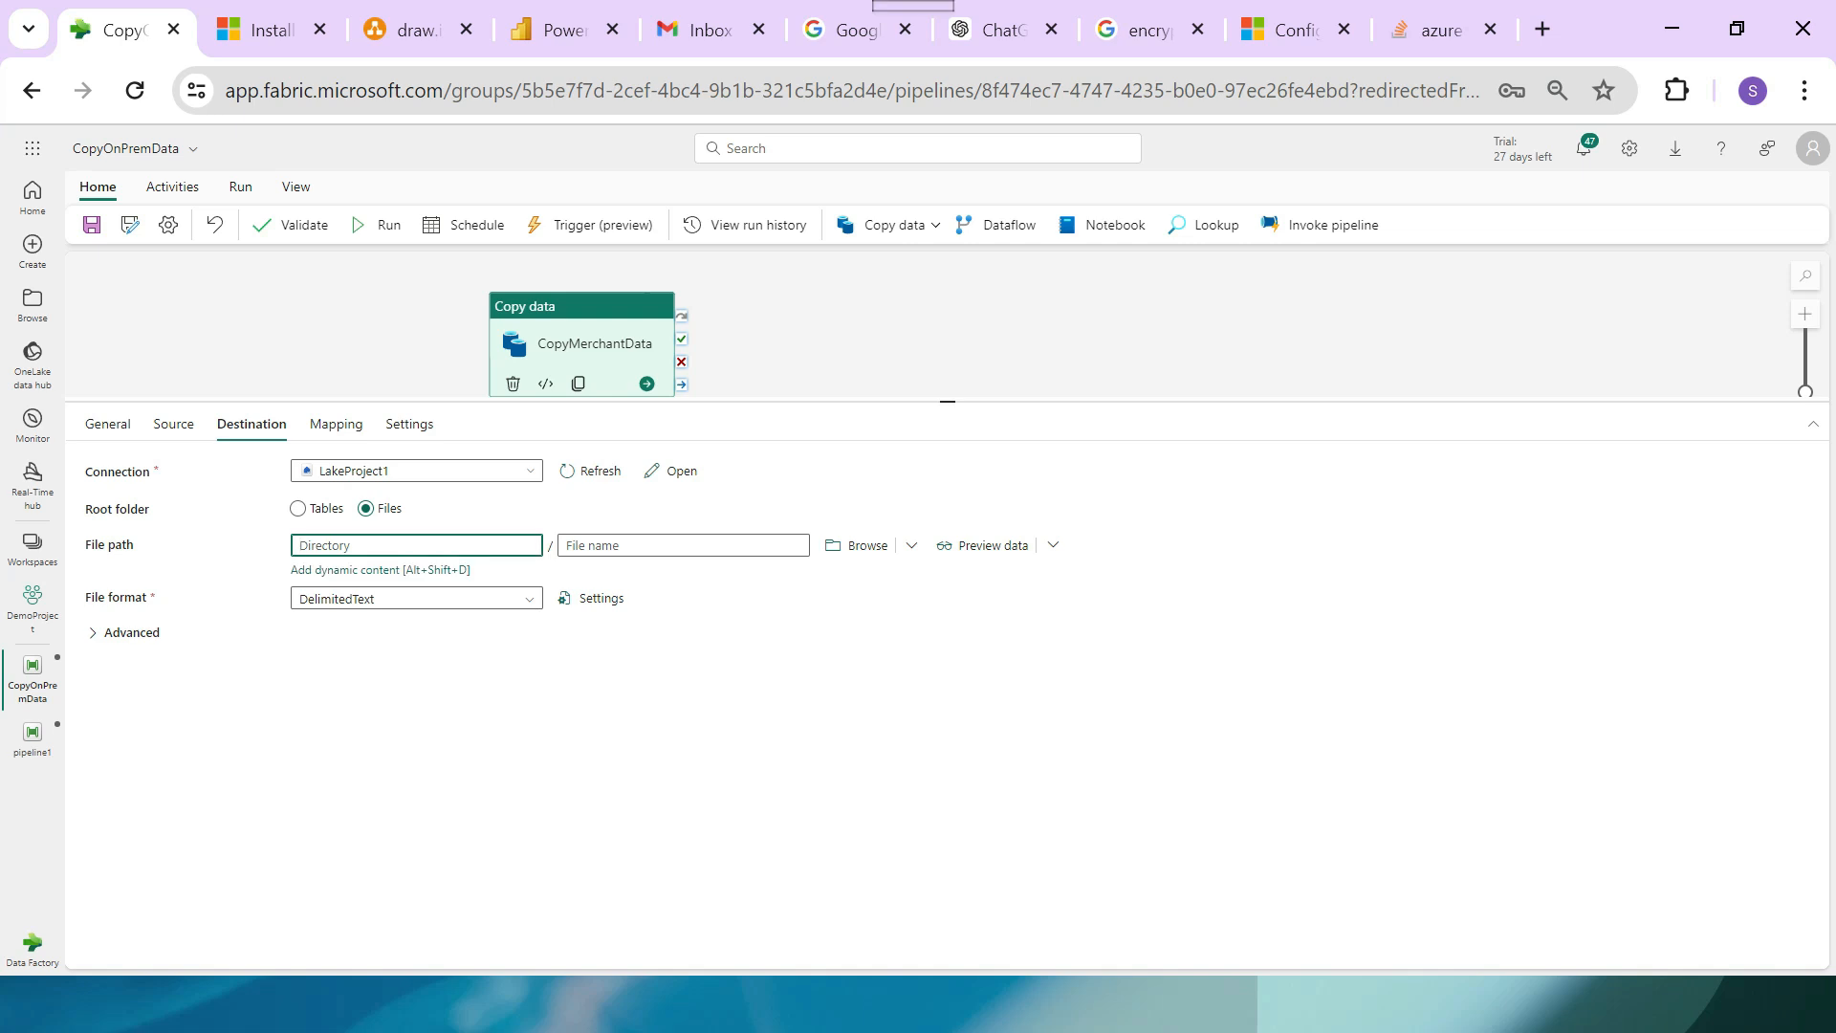
type("Merchatnts")
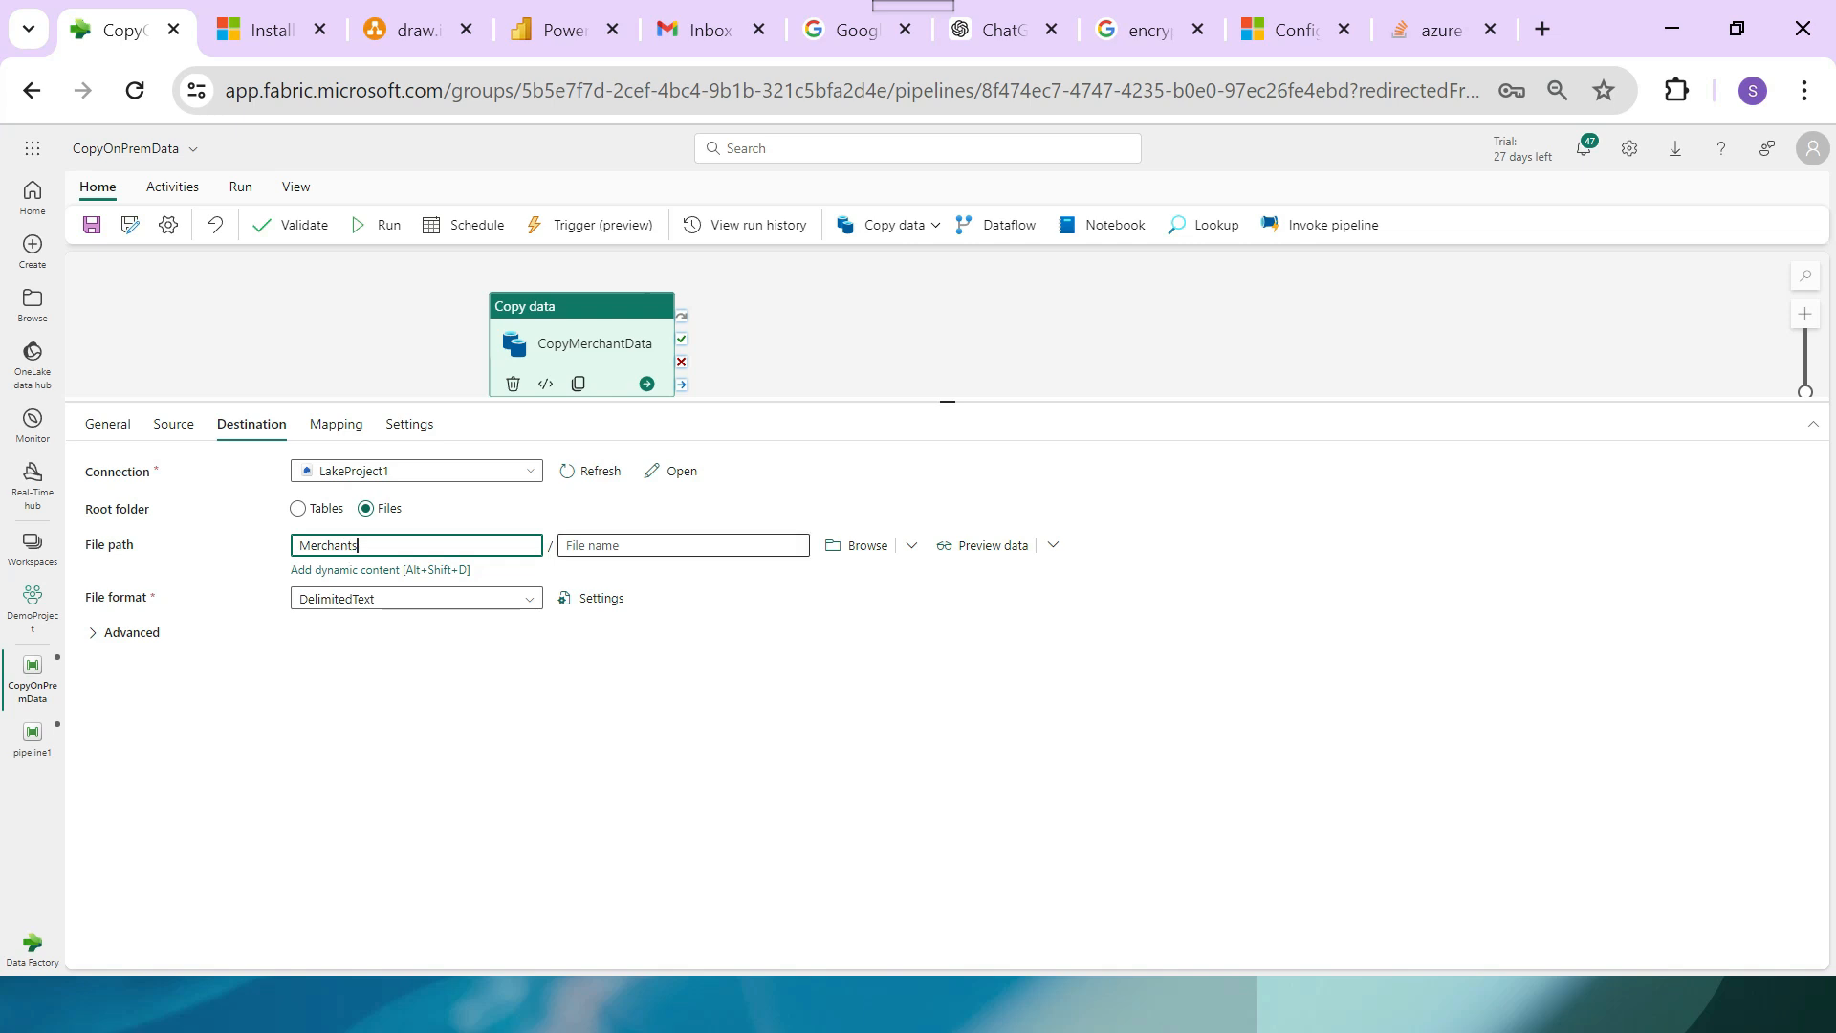
key("ctrl+a")
key("ctrl+c")
key("Tab")
key("ctrl+v")
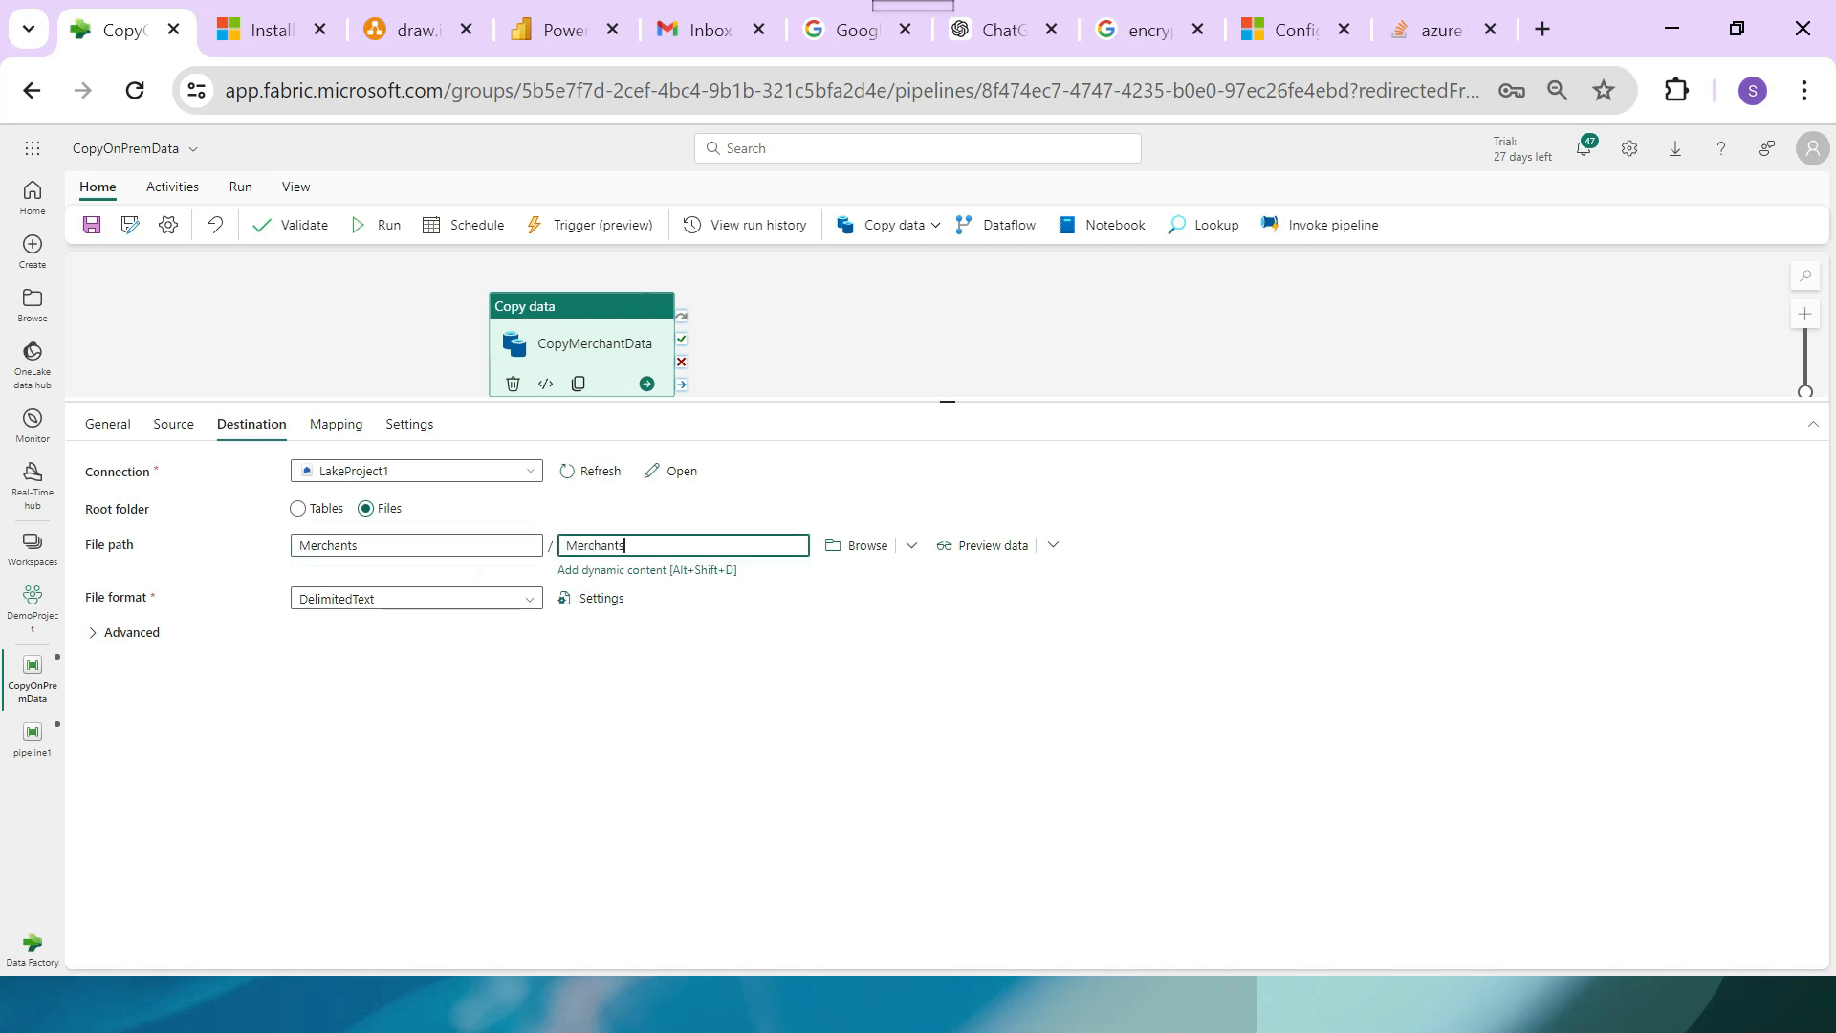
type(".csv")
Save and run the CopyOnPremData pipeline, enlarging the canvas to monitor the copy activity.
left_click(91, 224)
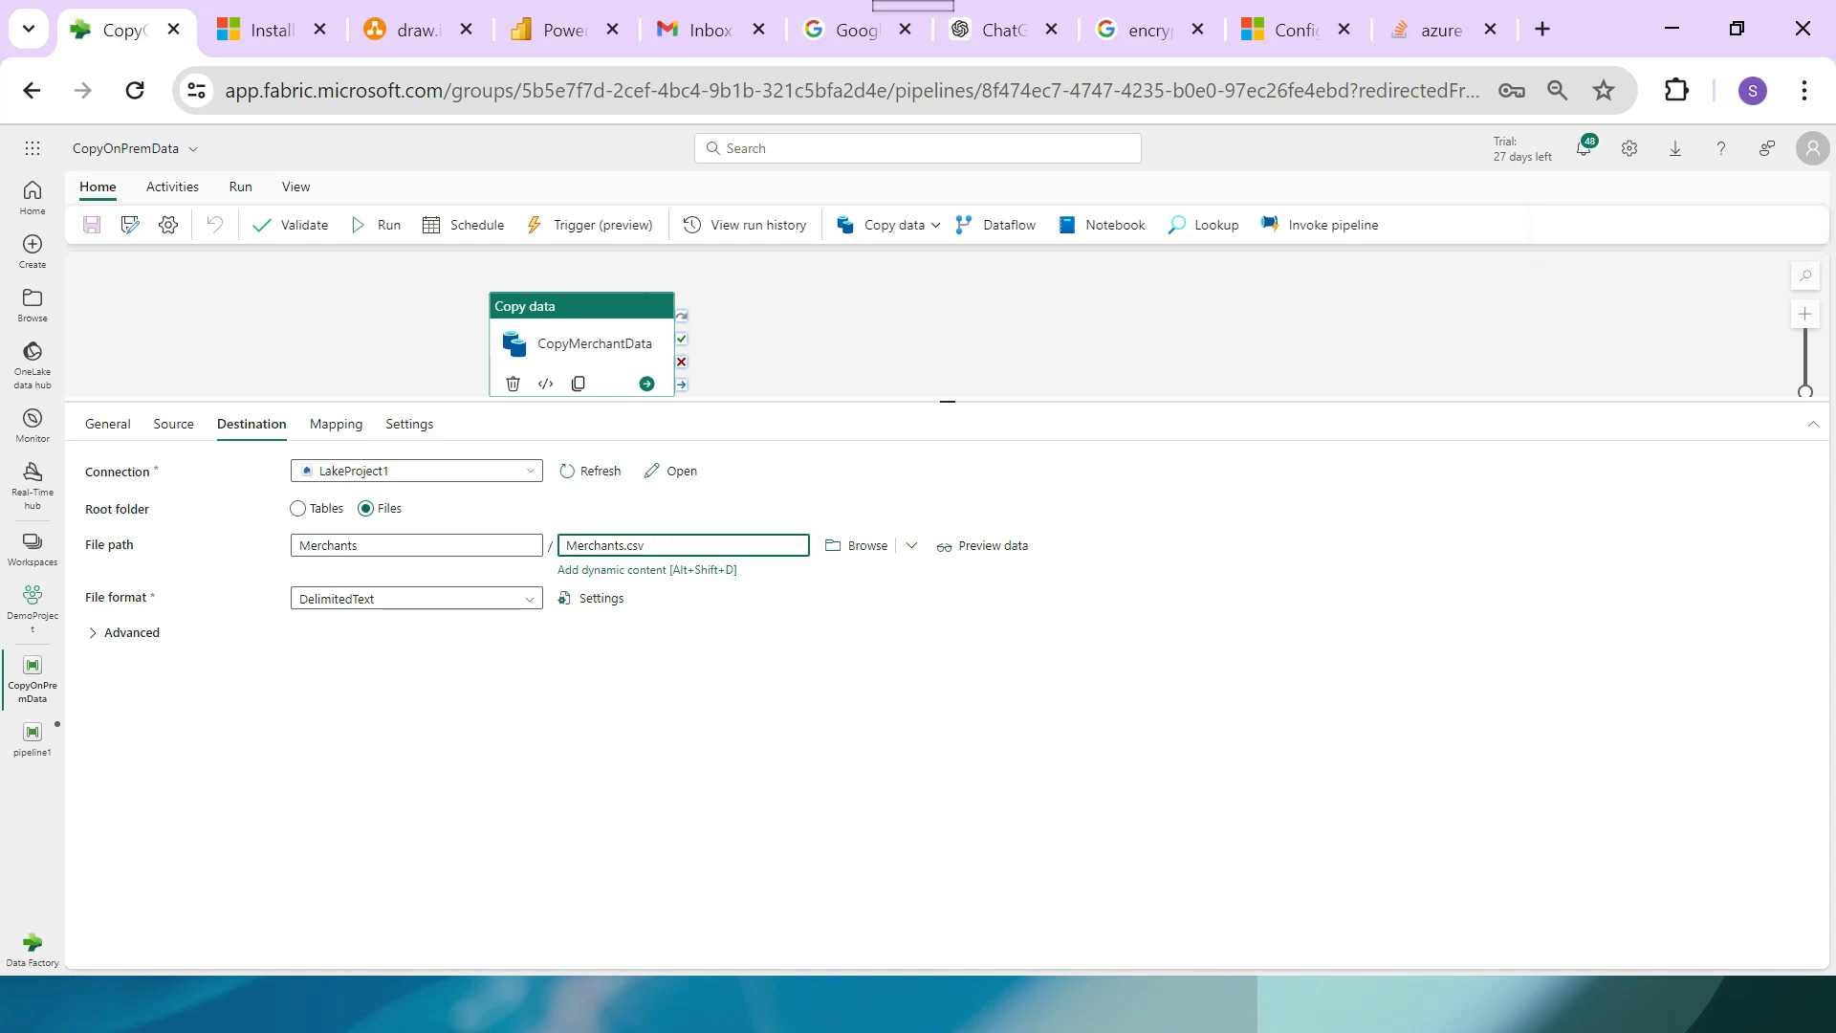
left_click(377, 225)
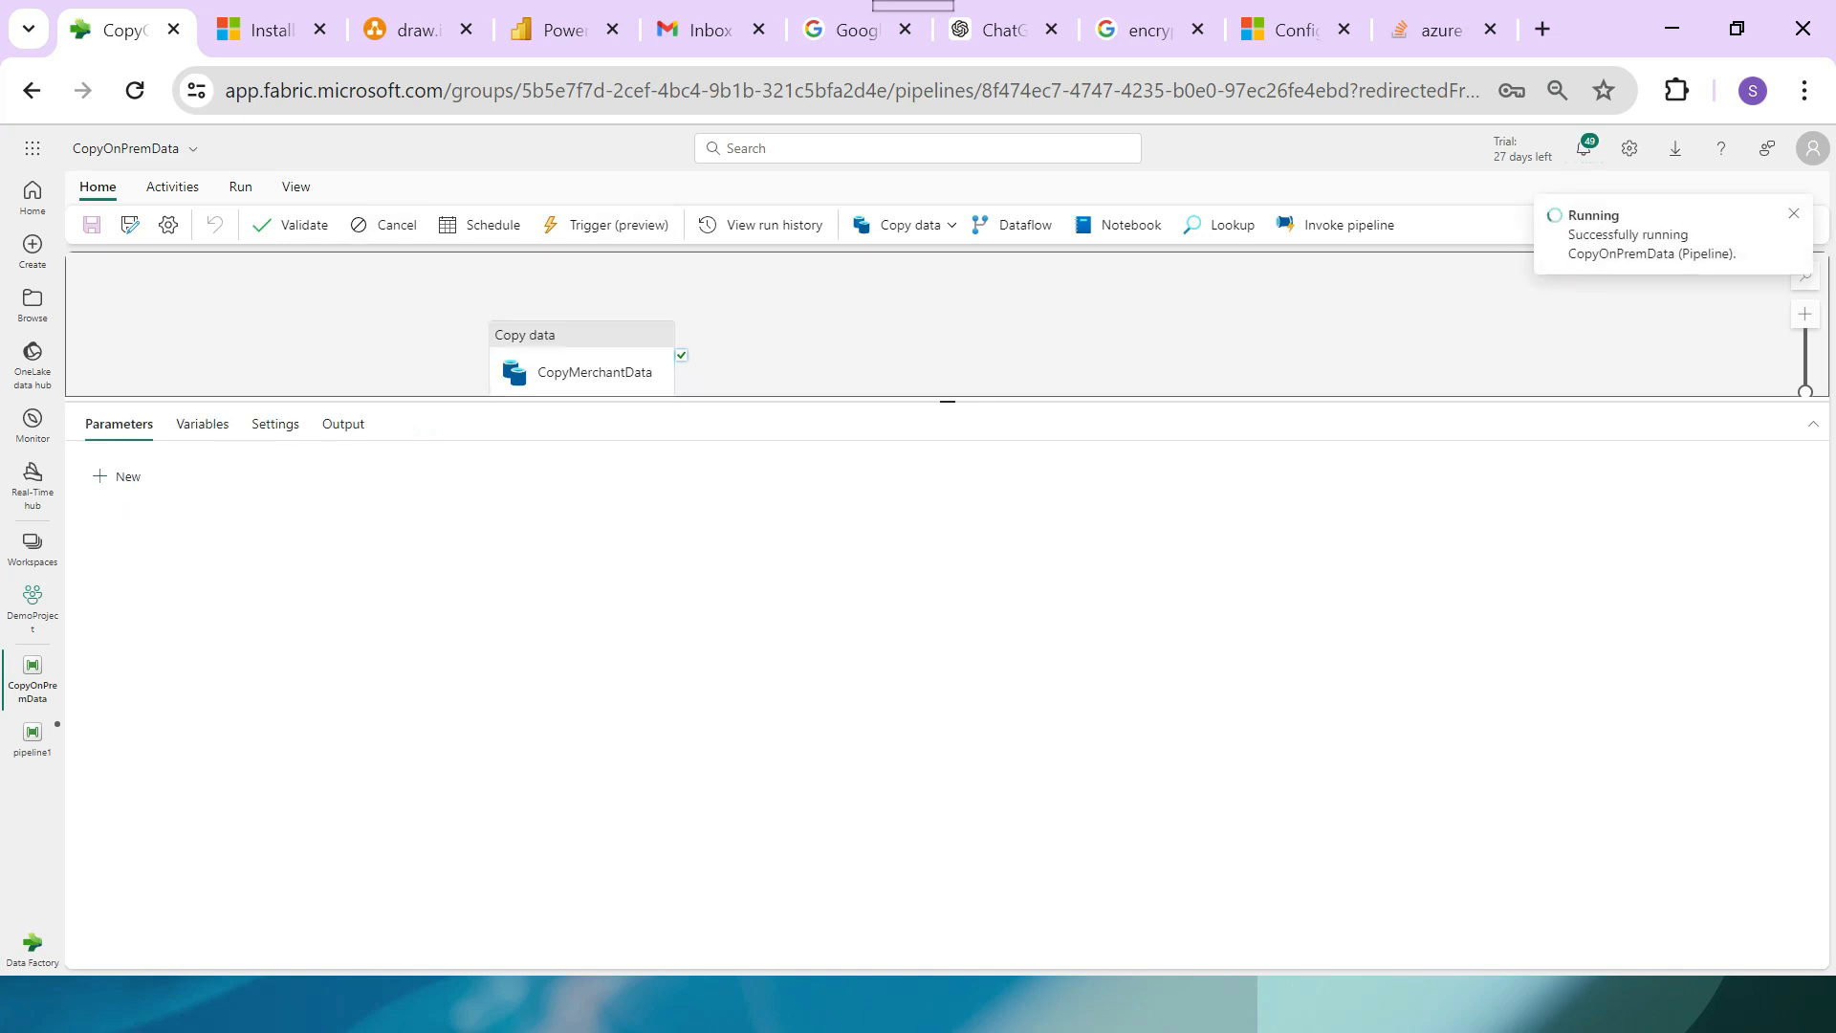
left_click_drag(947, 402, 947, 559)
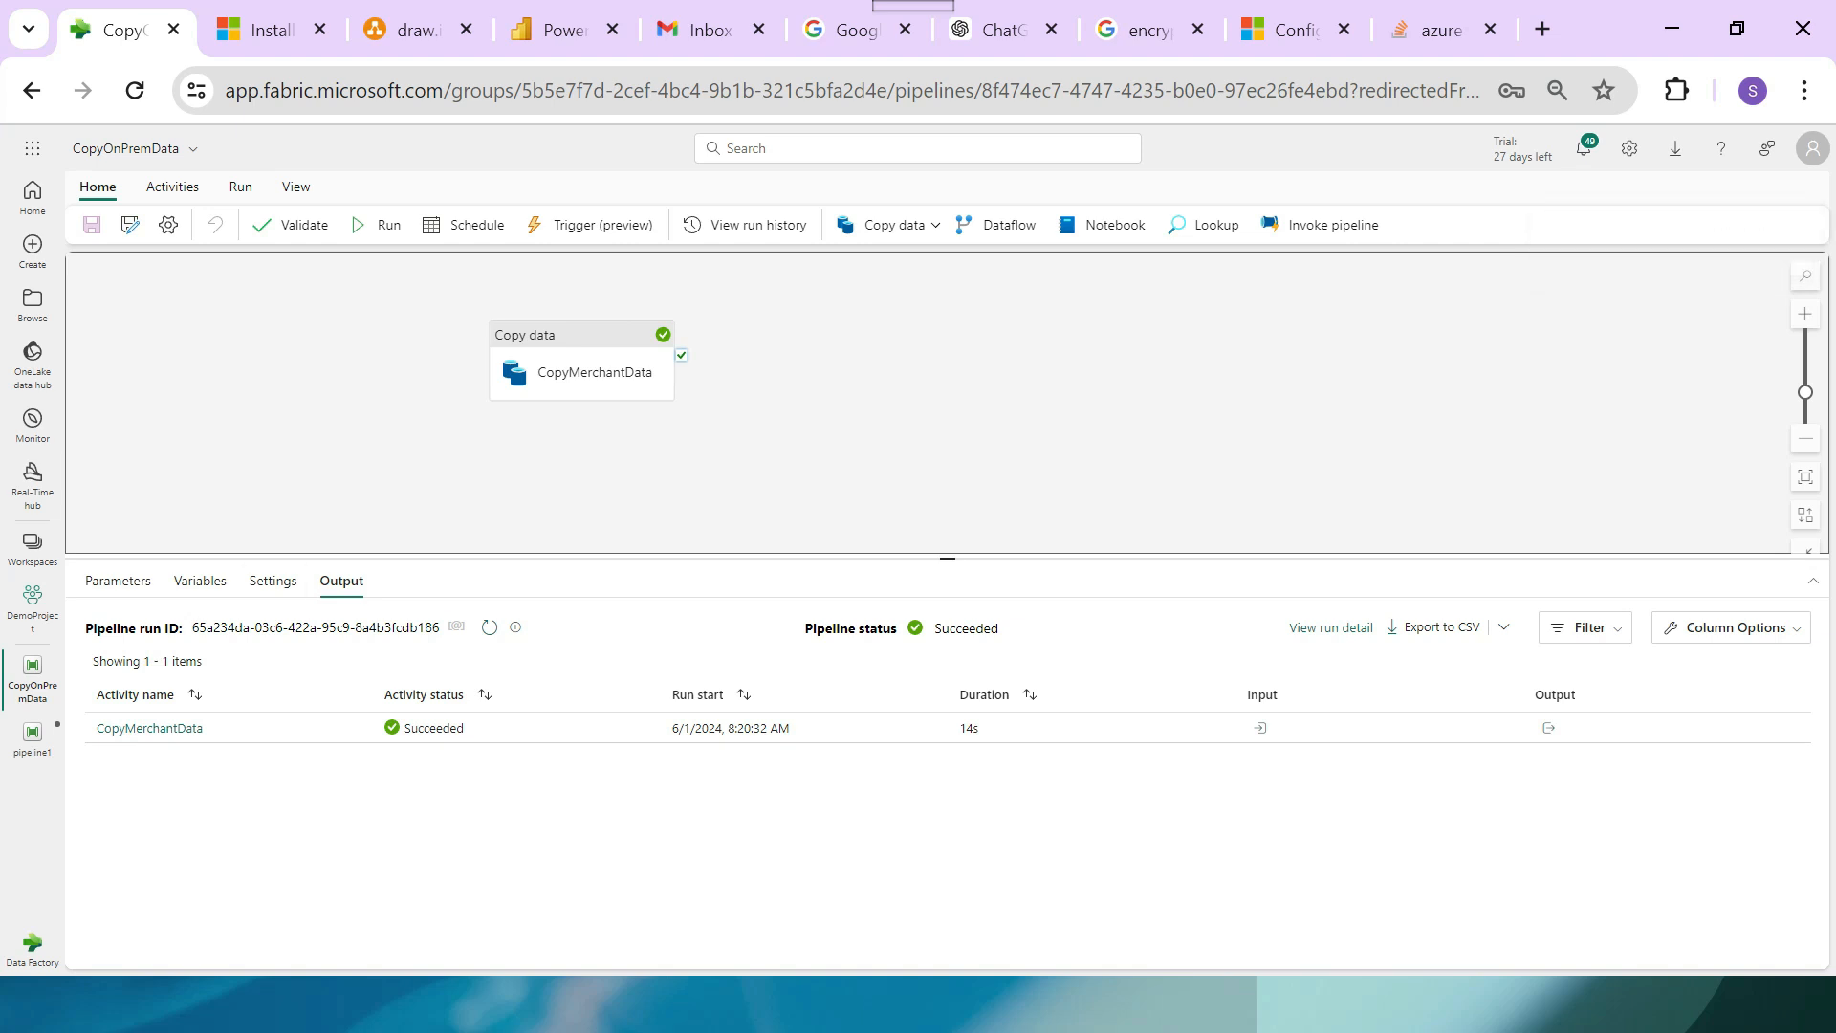
Open the LakeProject1 lakehouse from the DemoProject workspace.
left_click(32, 547)
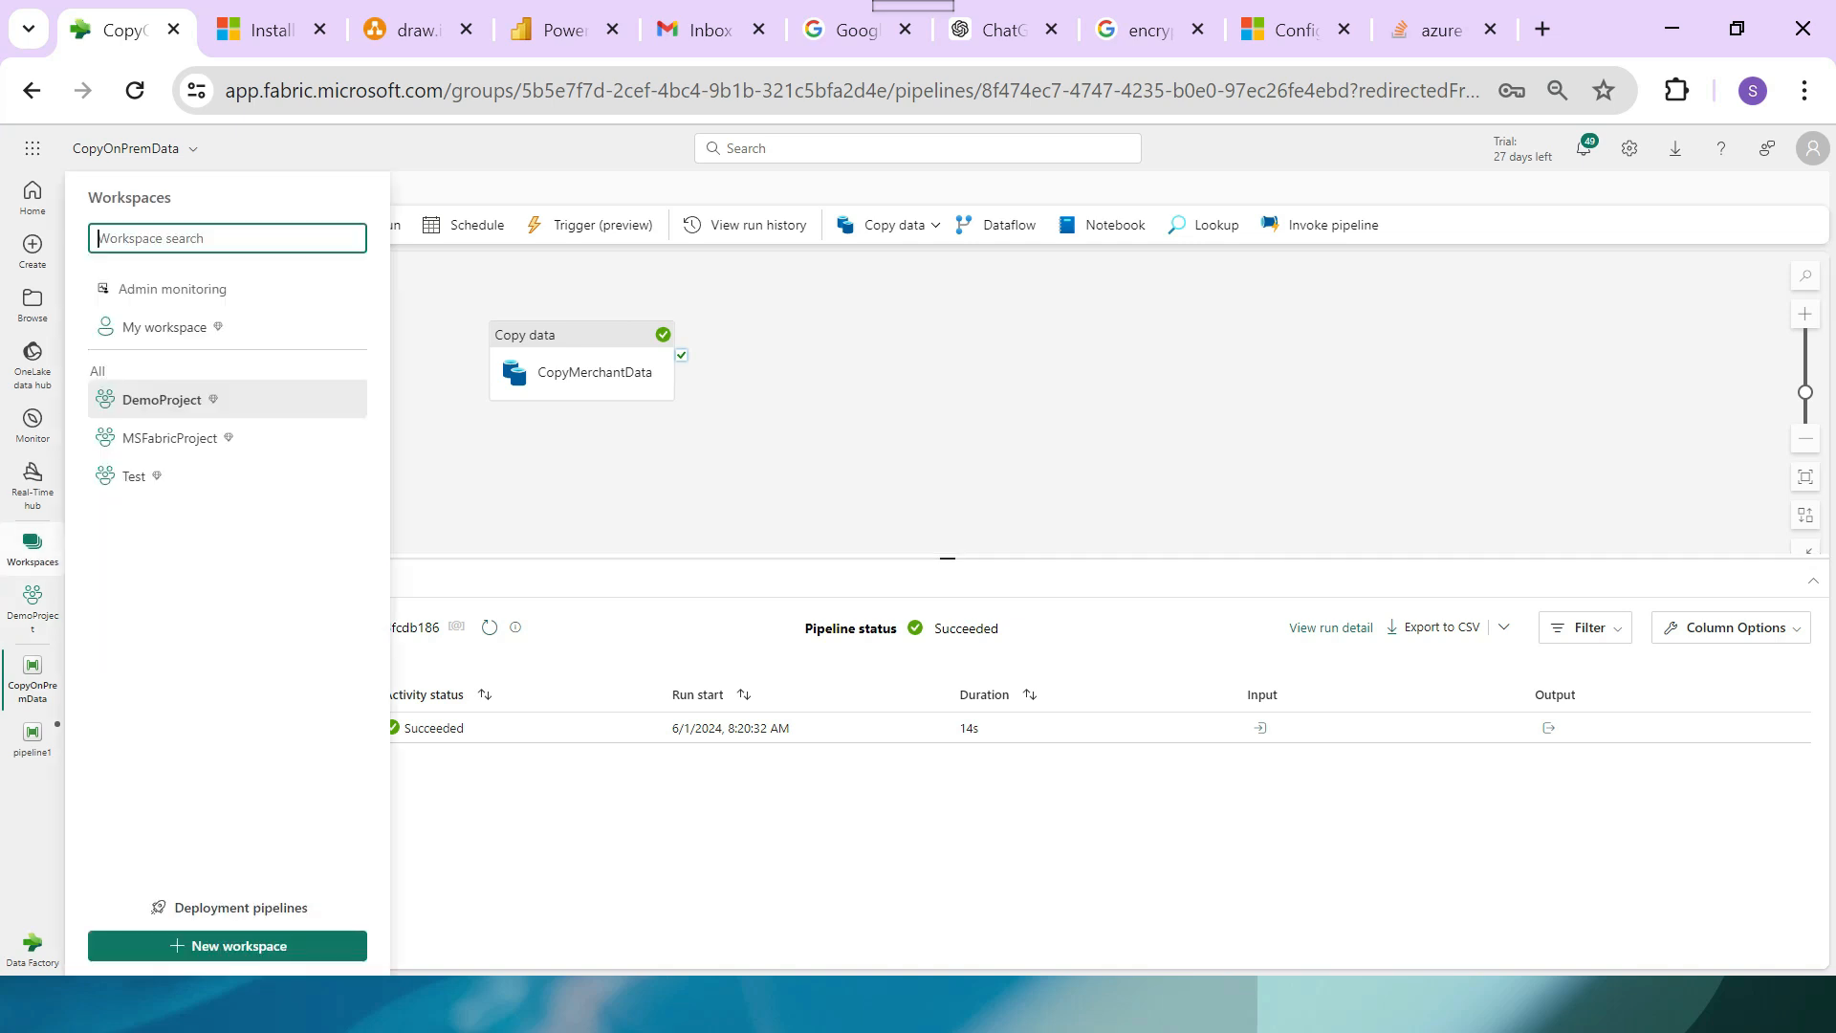
left_click(323, 399)
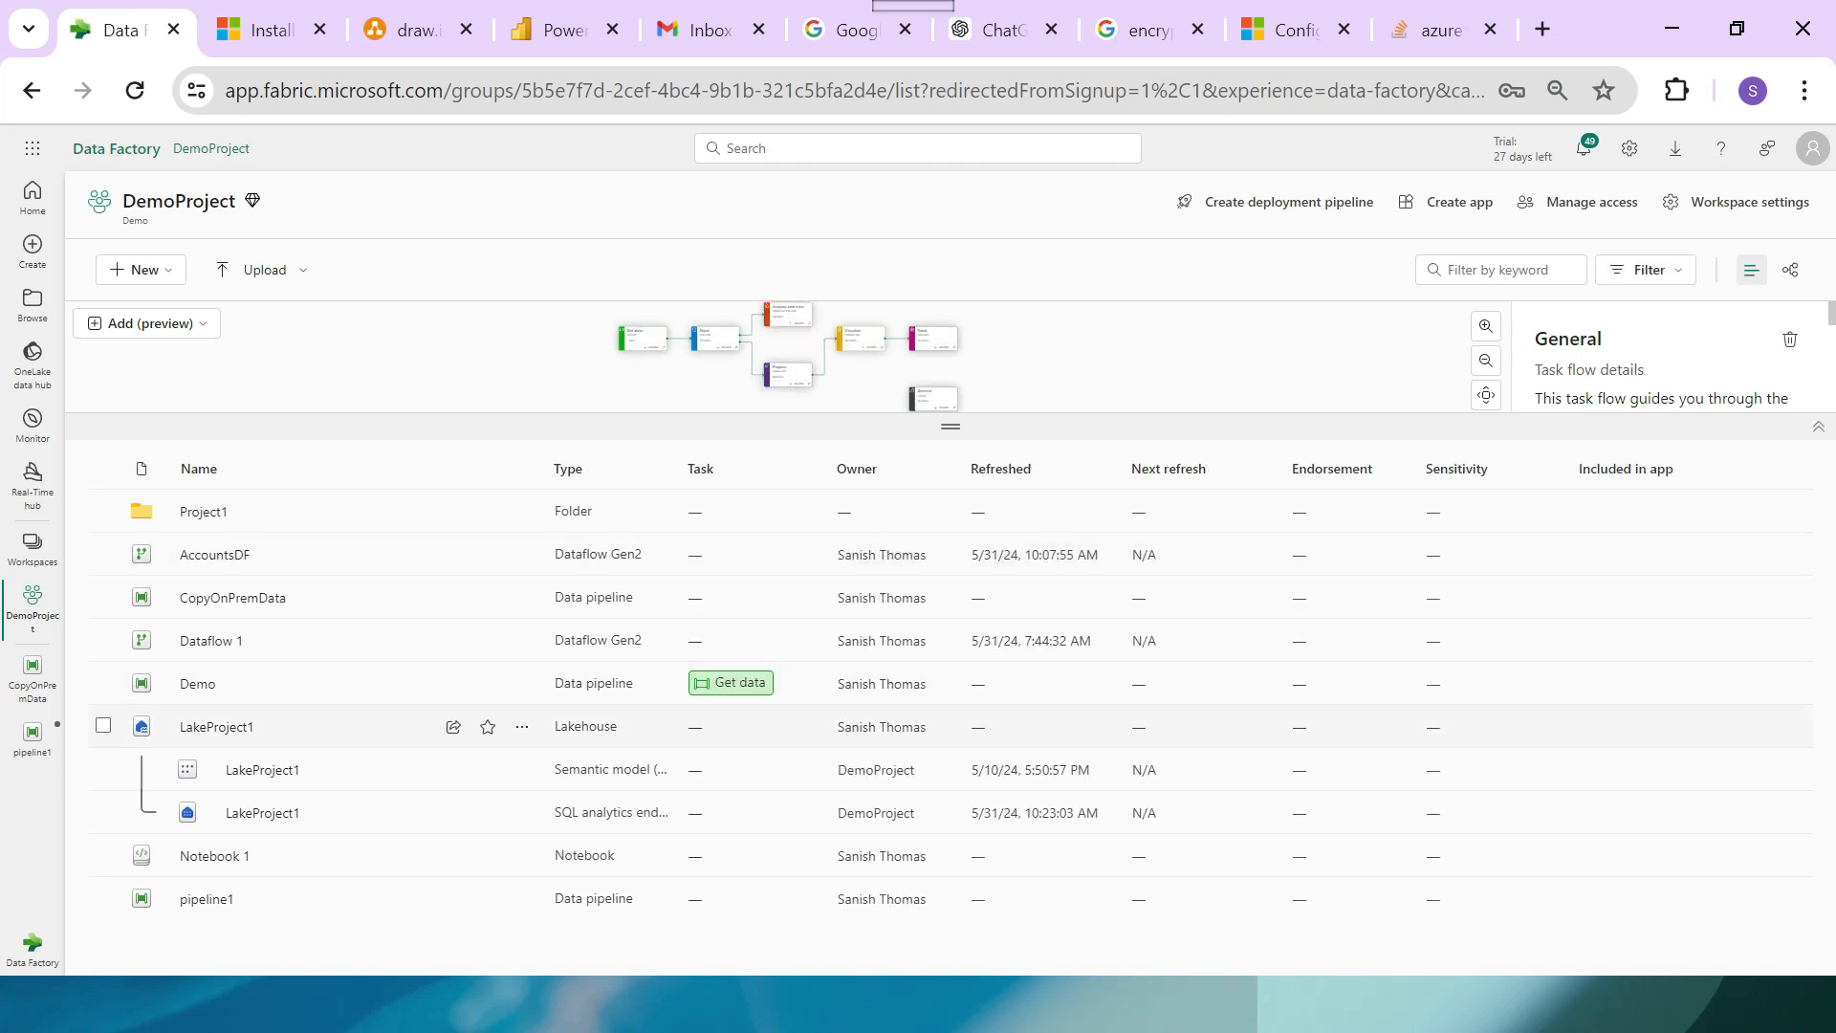
left_click(216, 727)
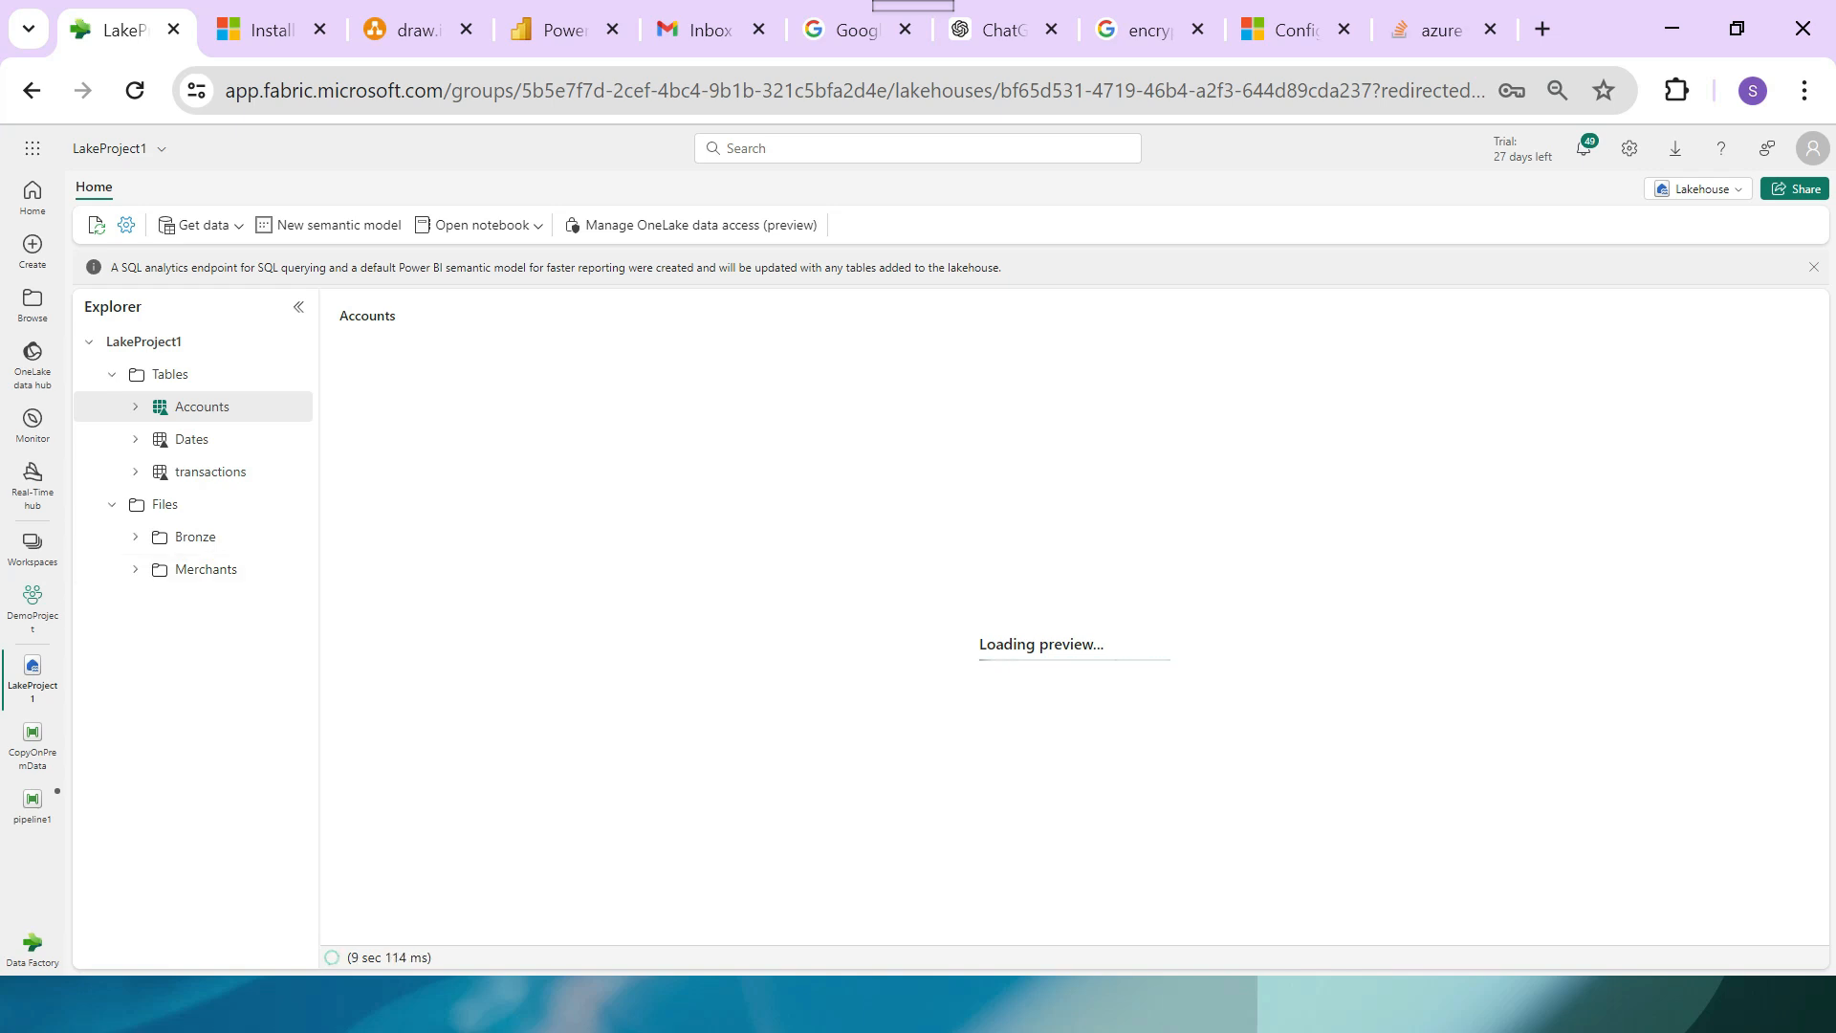
Refresh the Merchants folder and its parent Files folder in the lakehouse explorer.
left_click(135, 569)
left_click(134, 569)
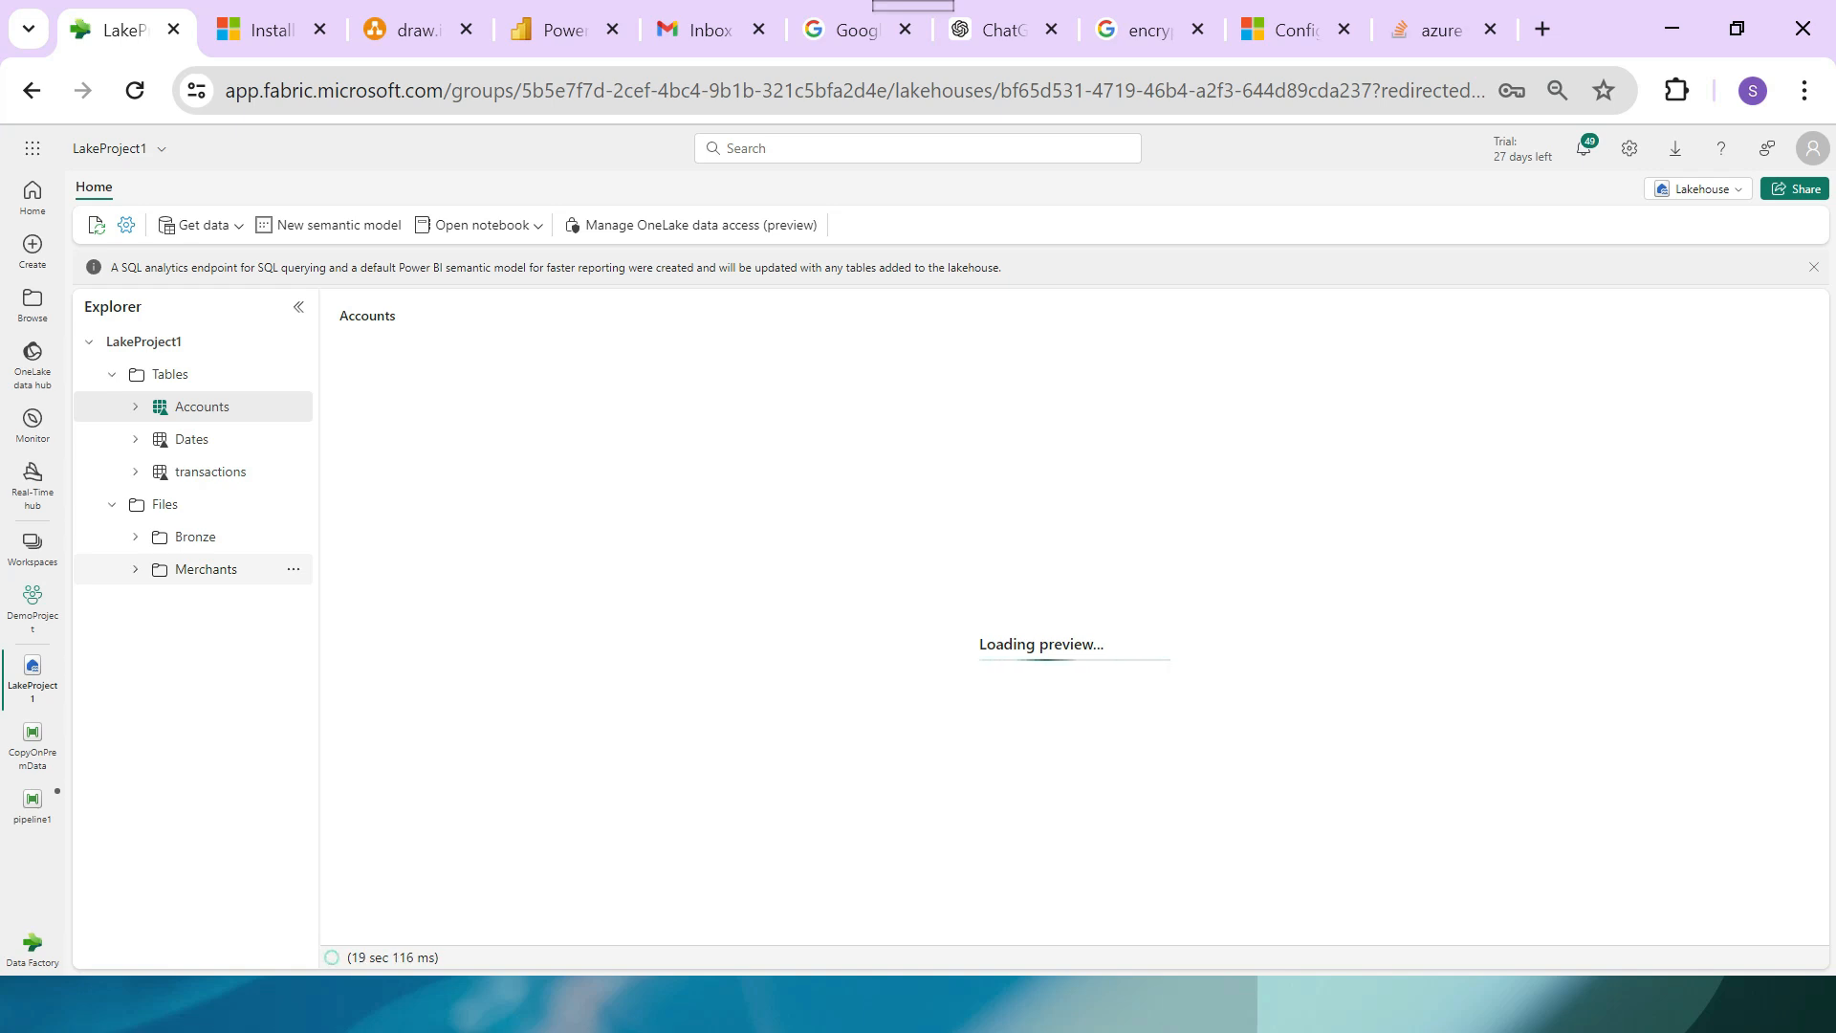
left_click(294, 569)
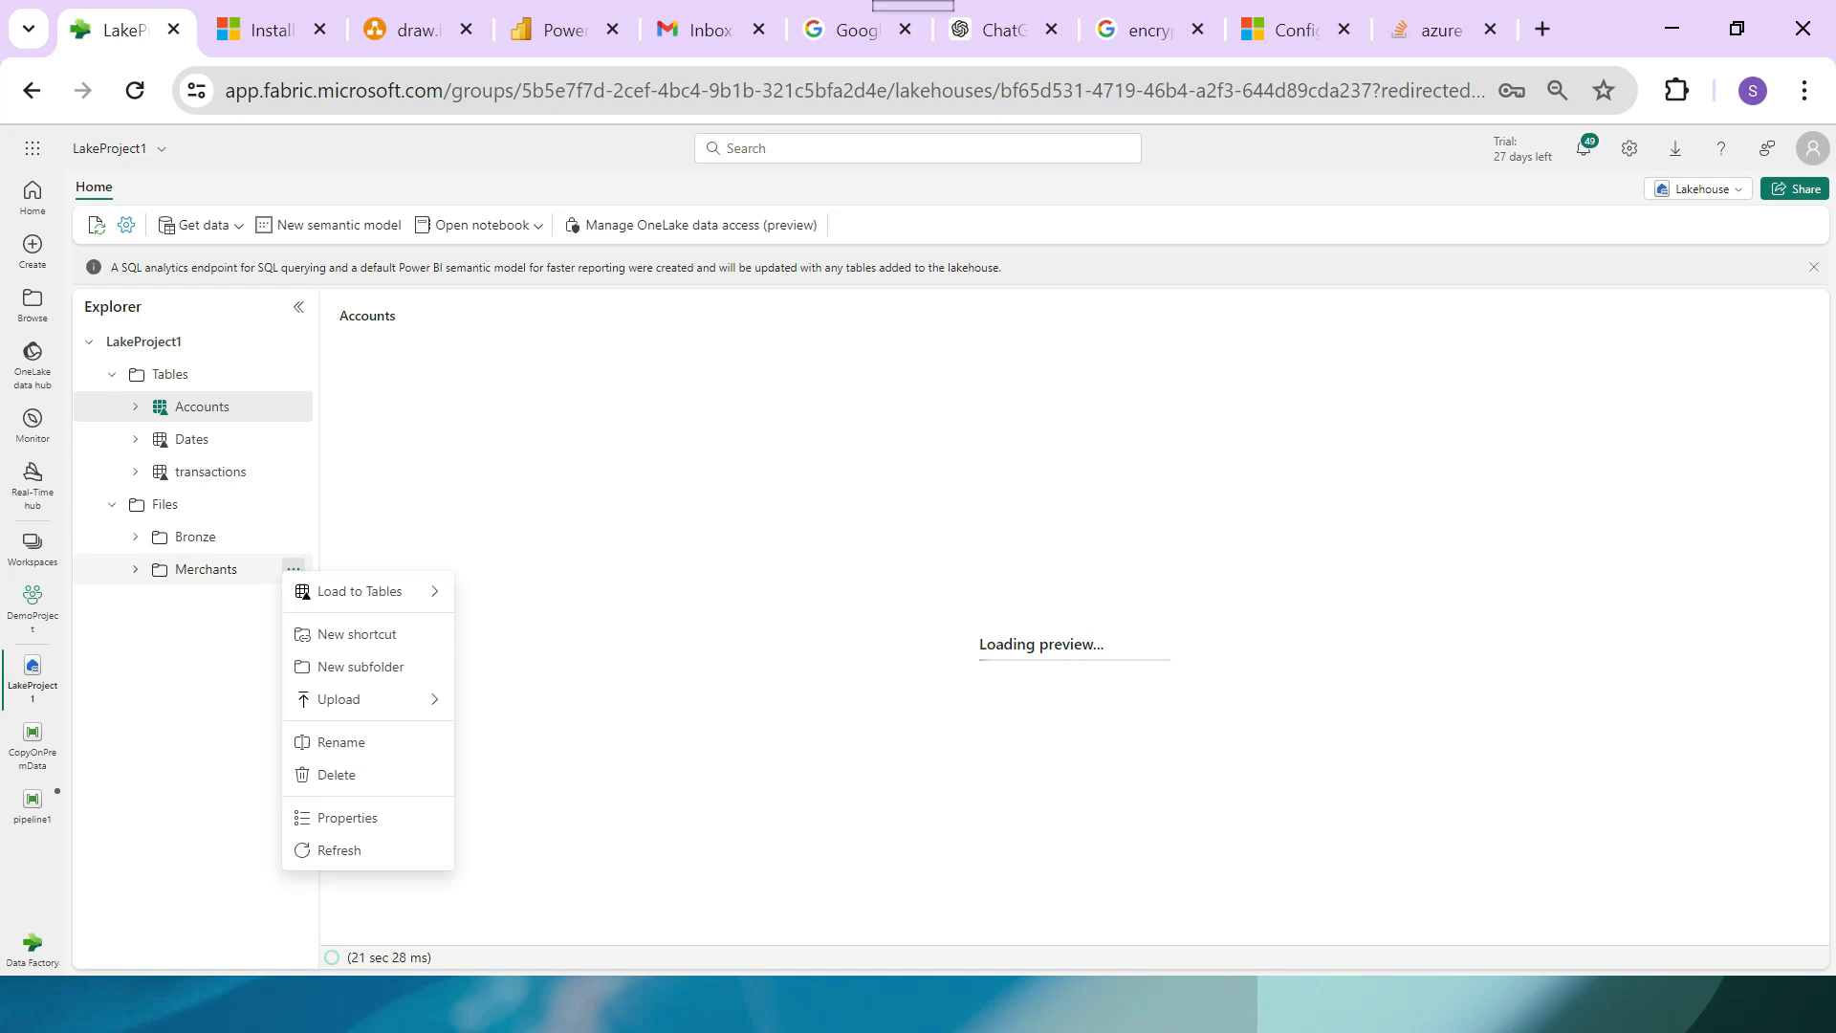
left_click(339, 859)
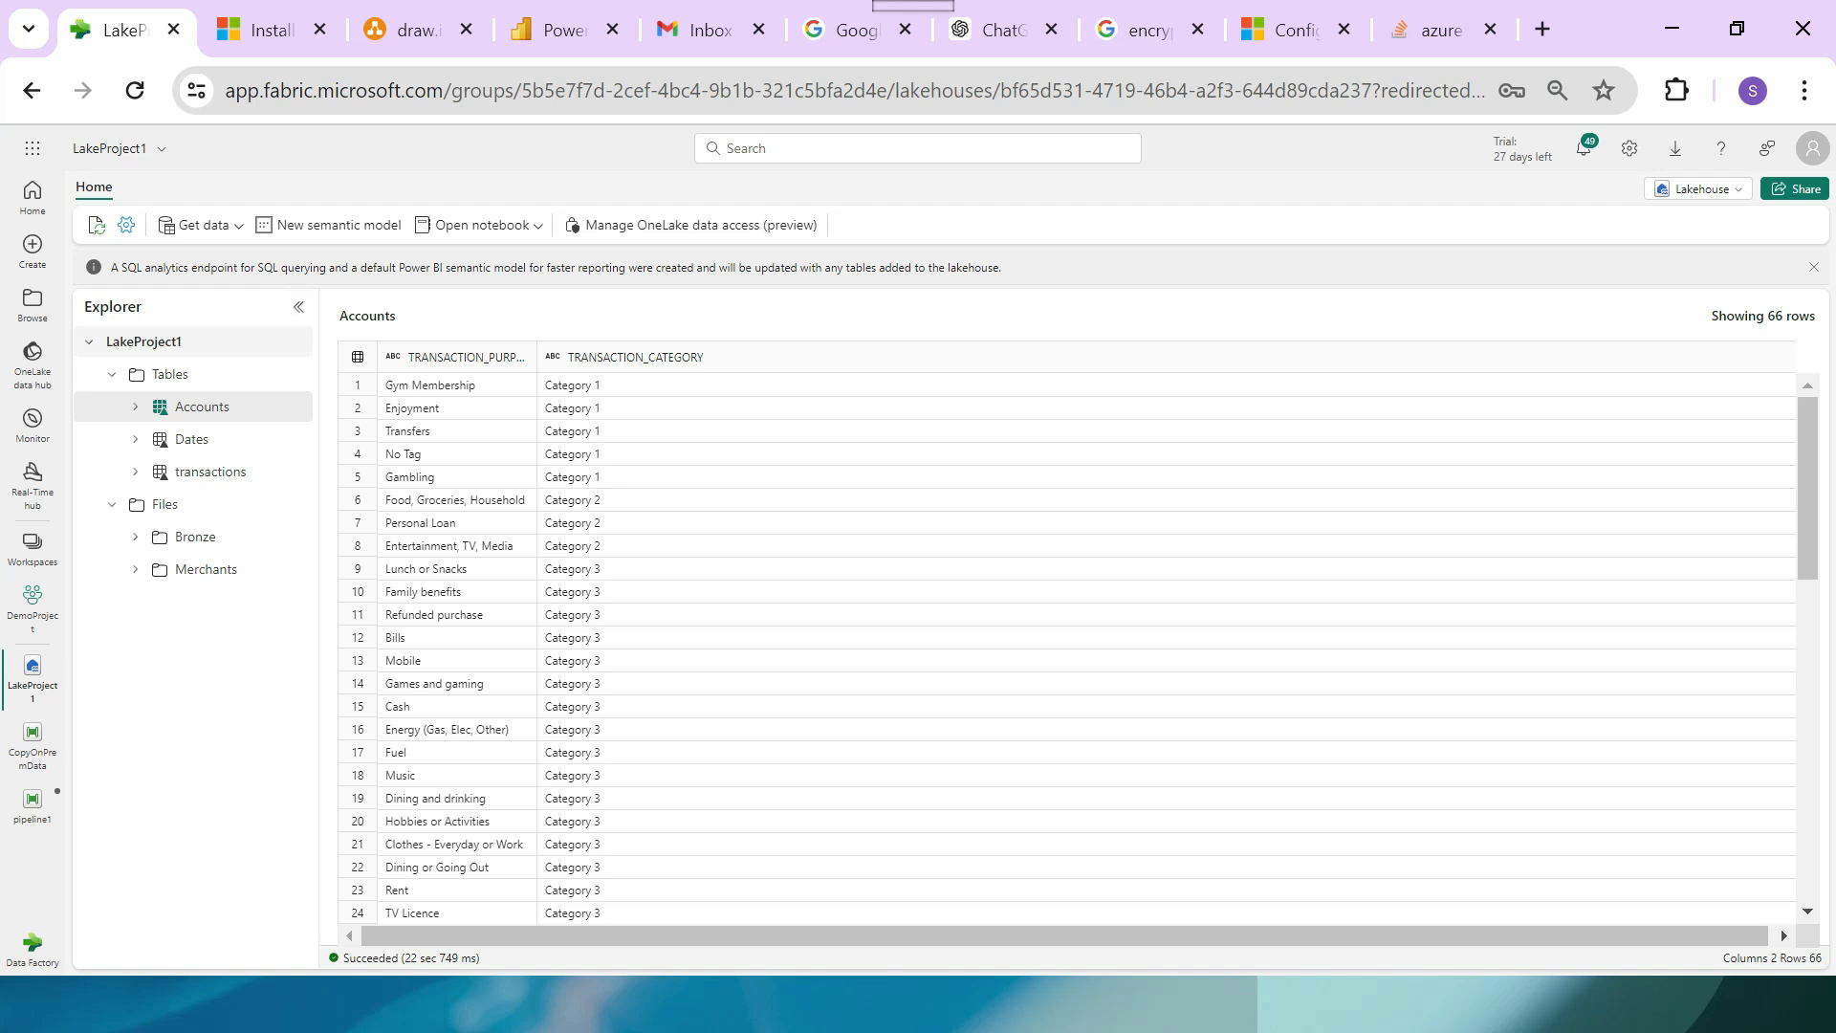
left_click(293, 503)
left_click(338, 677)
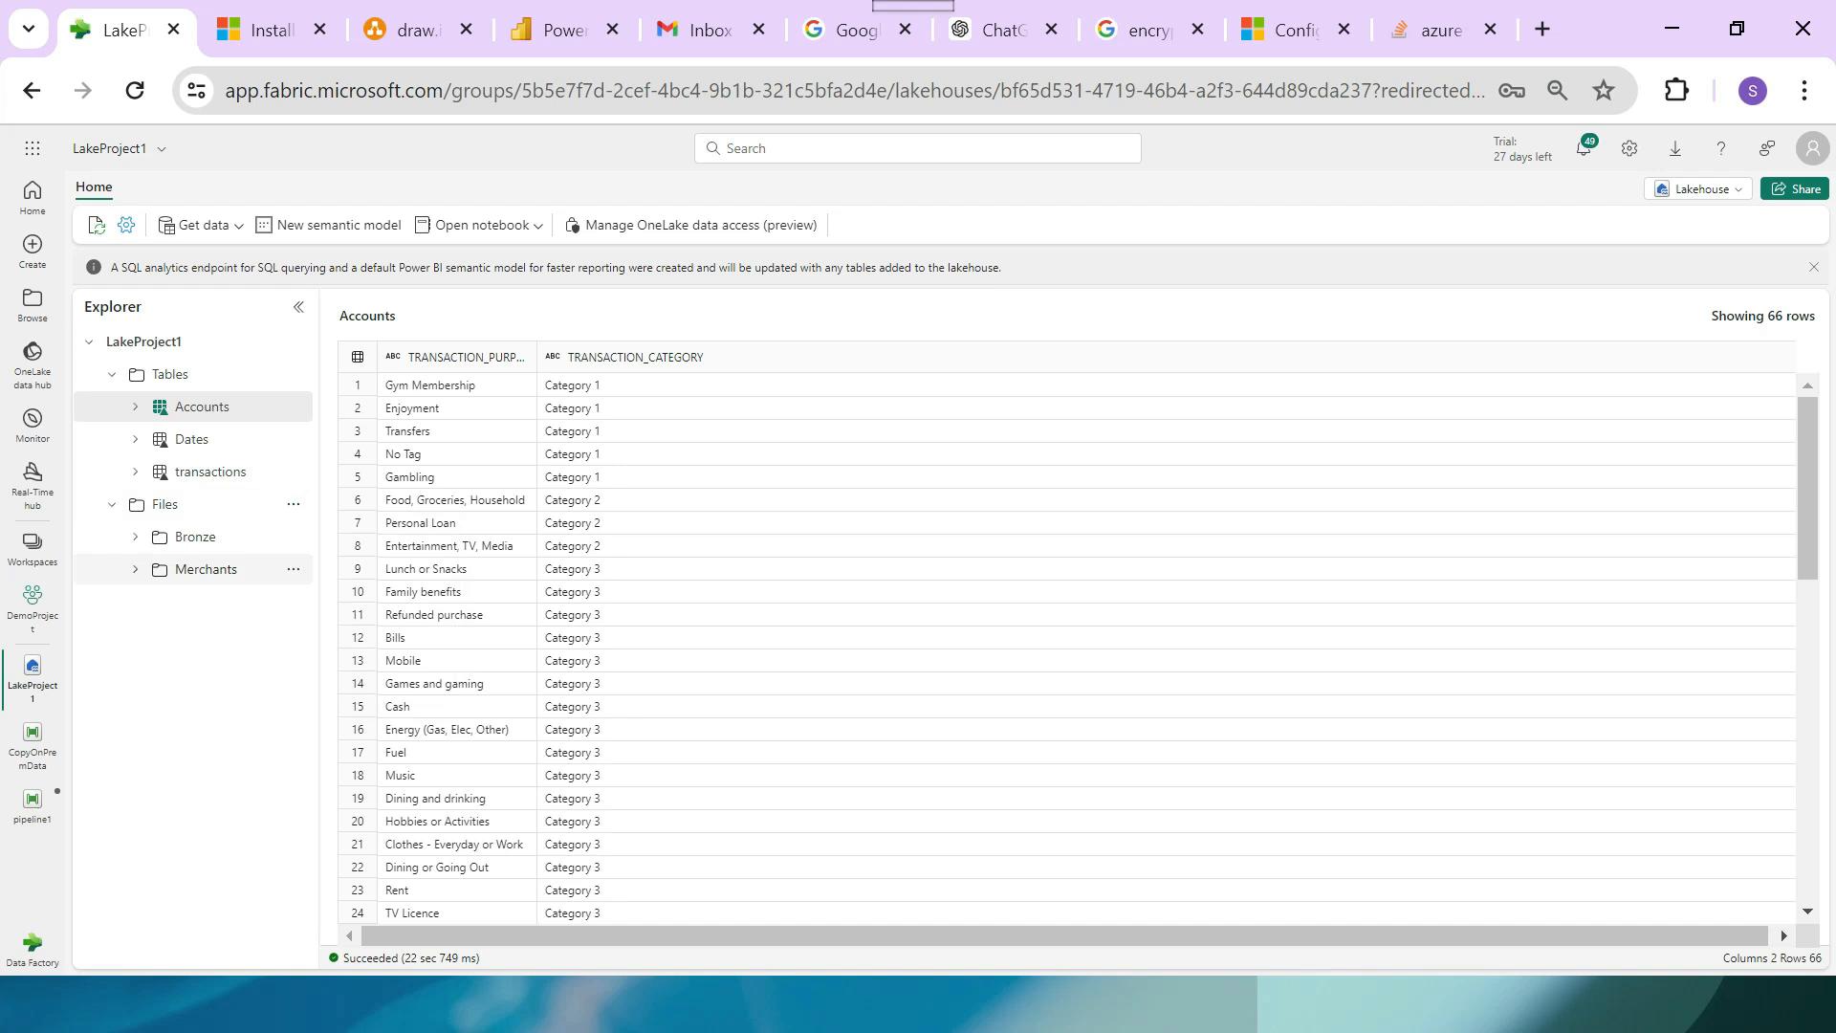
Open Merchants.csv in the lakehouse's Merchants folder and look through the copied merchant rows.
left_click(134, 569)
left_click(206, 569)
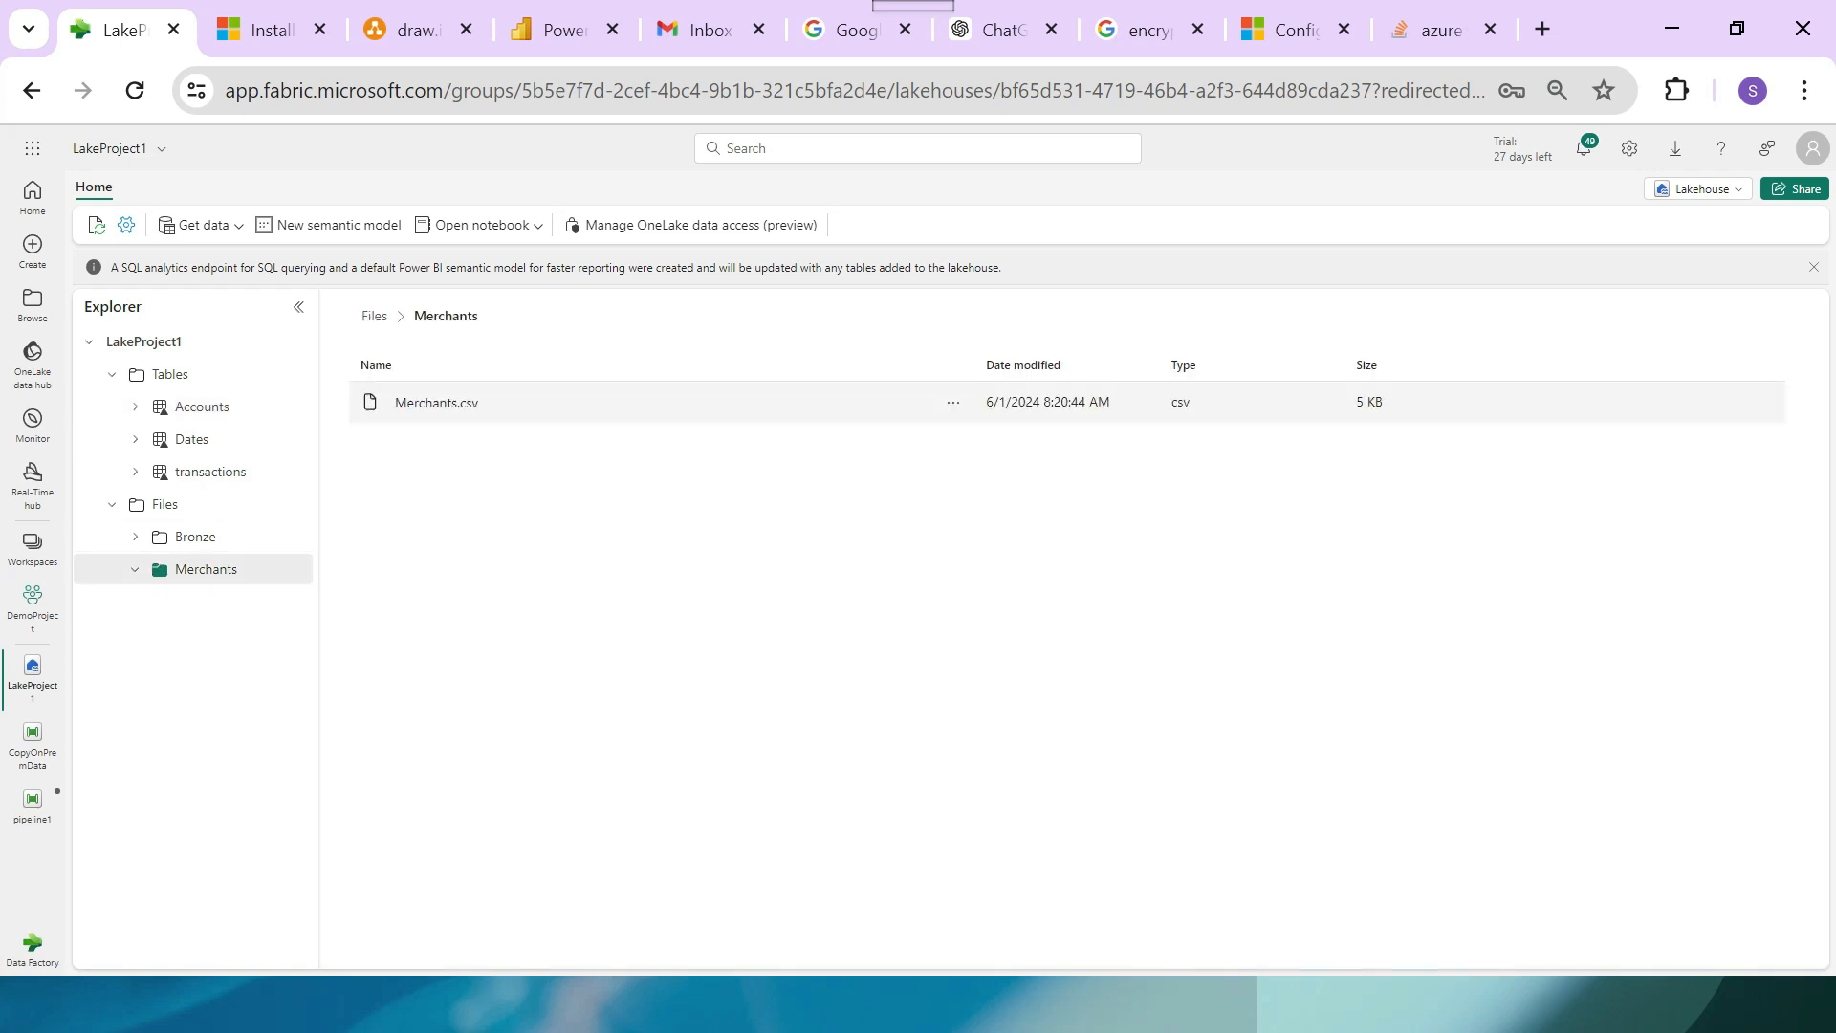
left_click(436, 402)
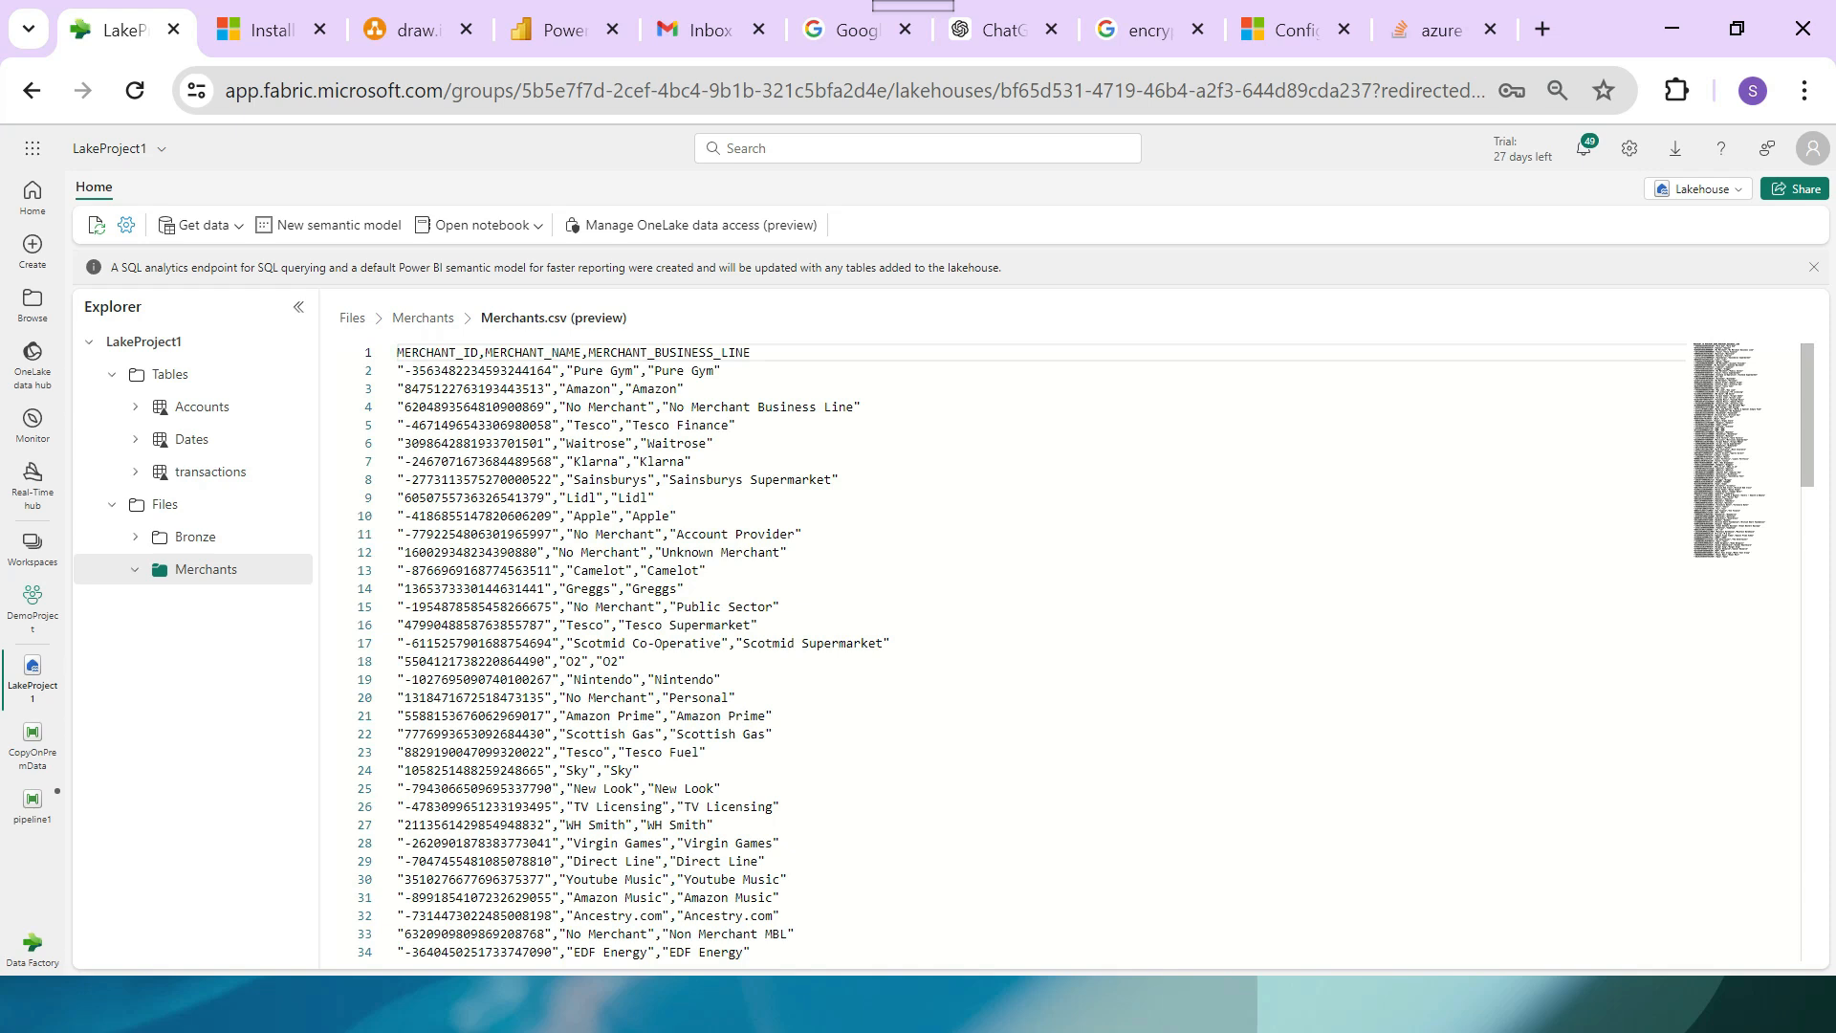
scroll(956, 650, "down", 8)
scroll(956, 650, "up", 8)
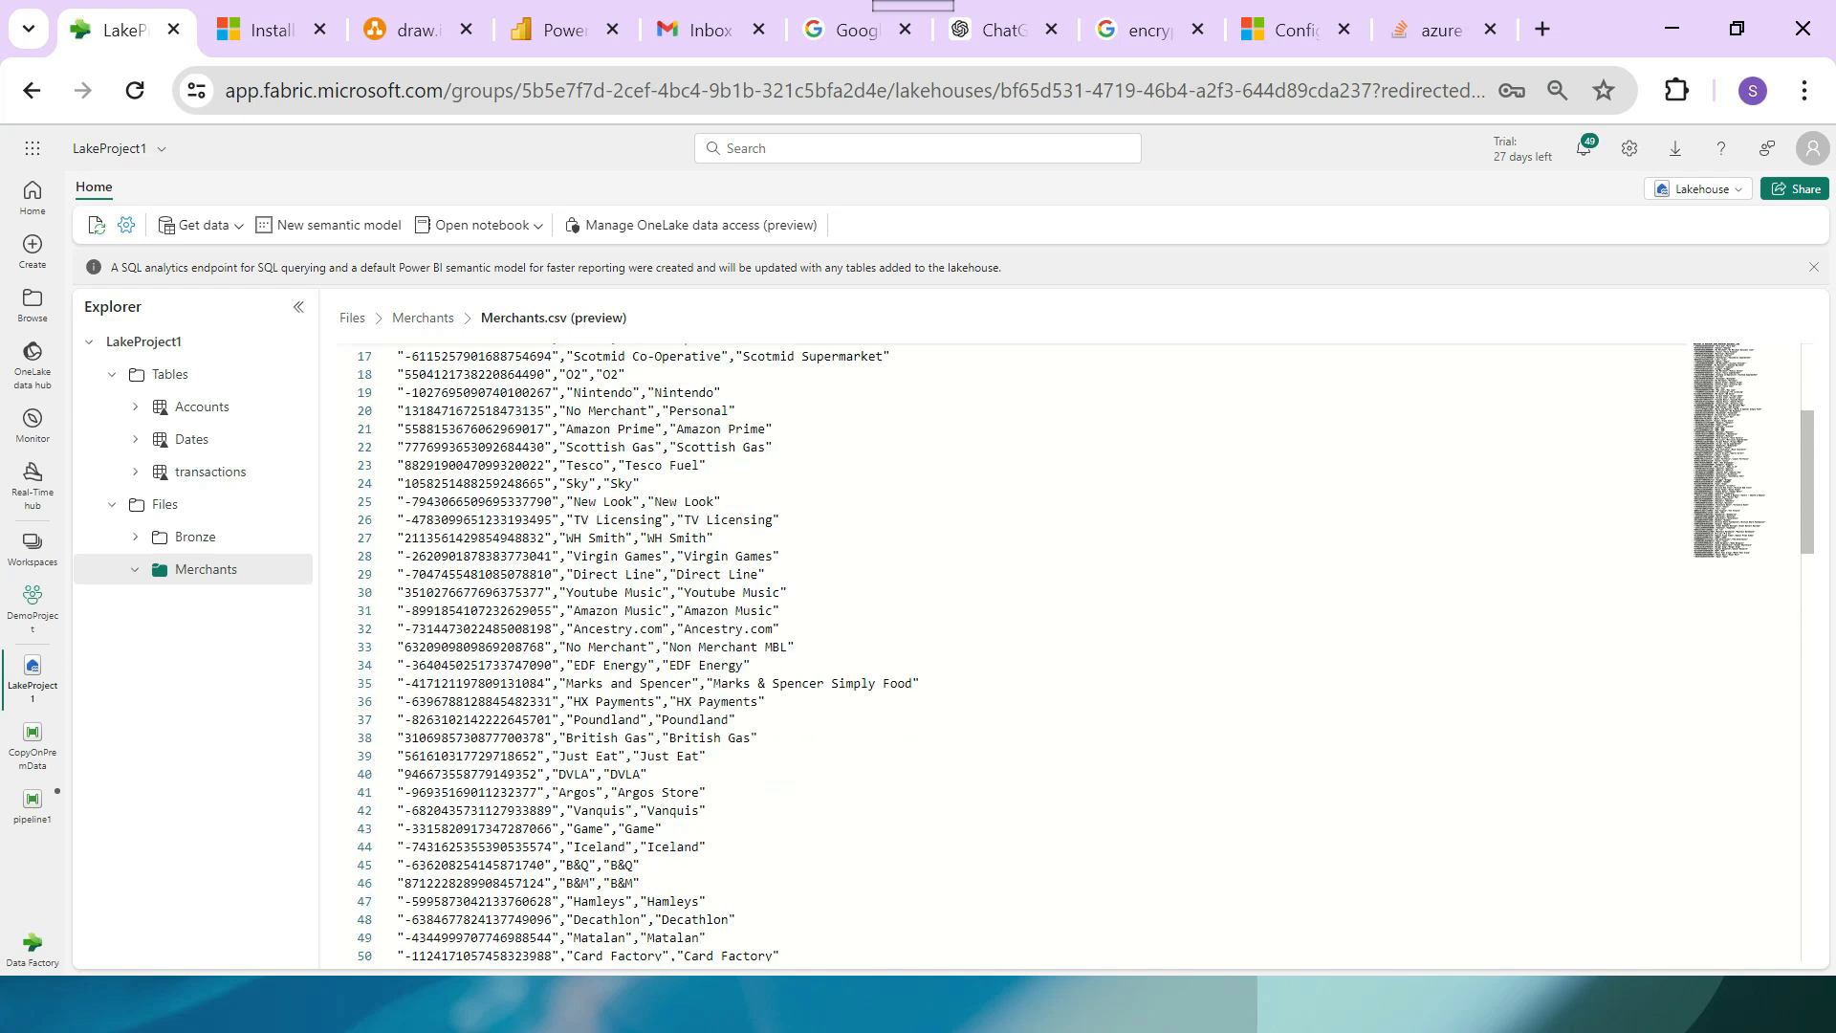